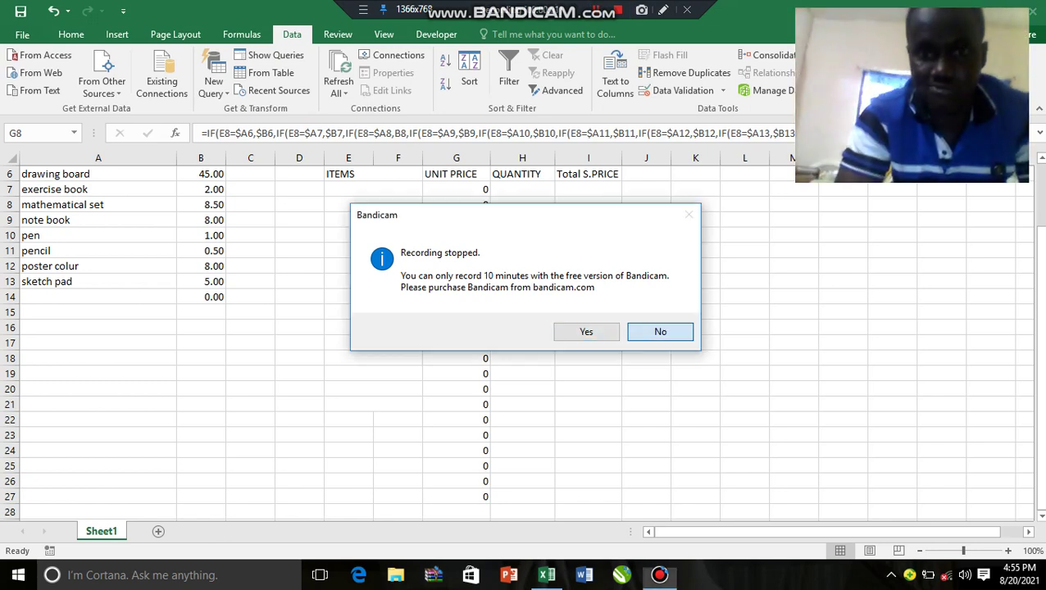
Step: Try editing G8's unit-price formula, then undo the change
{"action": "key", "text": "Return"}
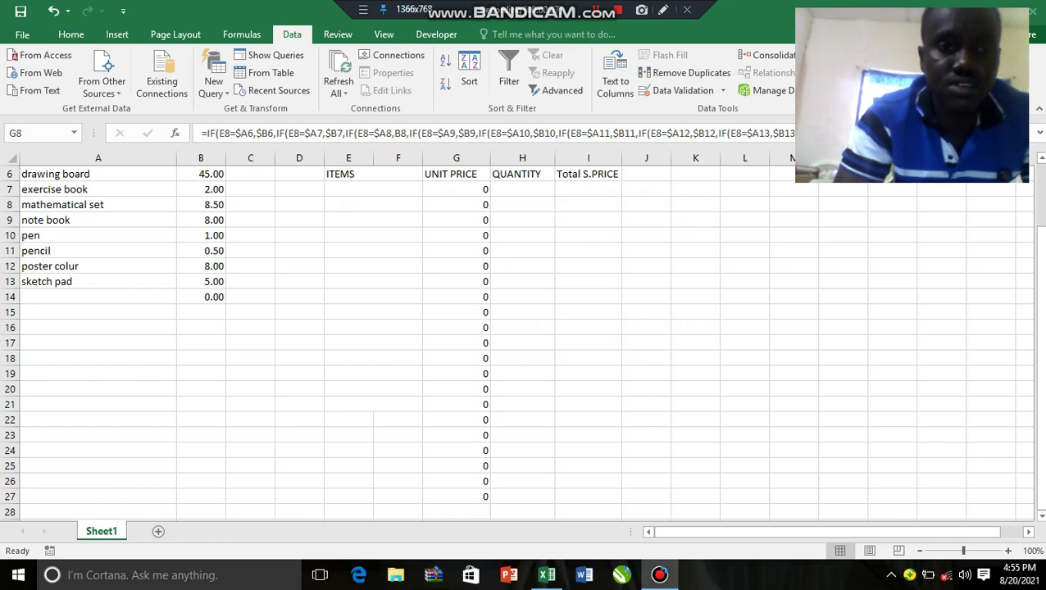
{"action": "key", "text": "F2"}
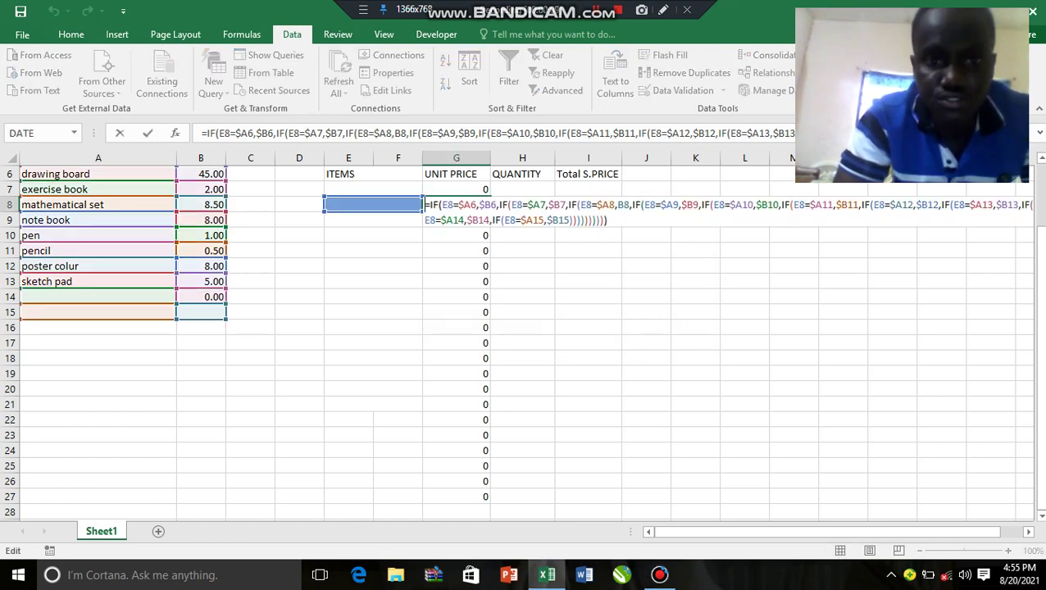
{"action": "key", "text": "Home"}
{"action": "type", "text": "="}
{"action": "key", "text": "Up"}
{"action": "key", "text": "F2"}
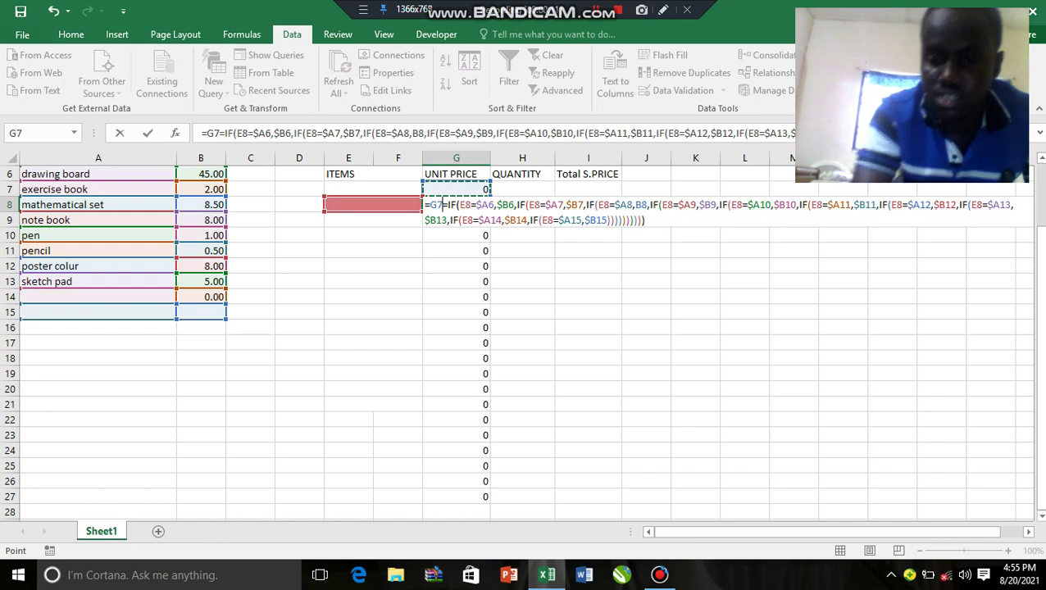
{"action": "key", "text": "shift+Left"}
{"action": "key", "text": "shift+Left"}
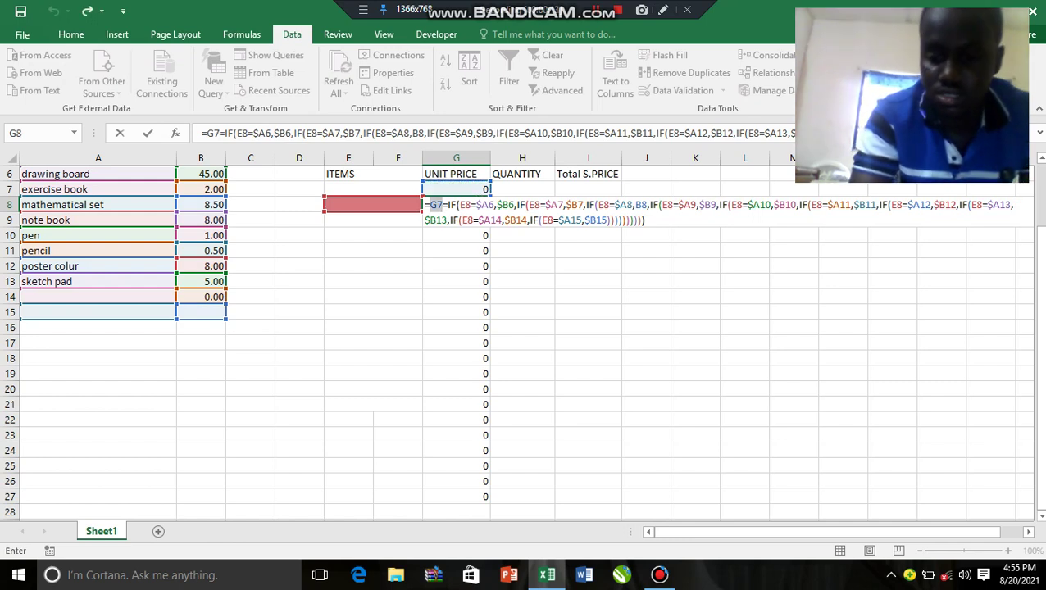
{"action": "key", "text": "Return"}
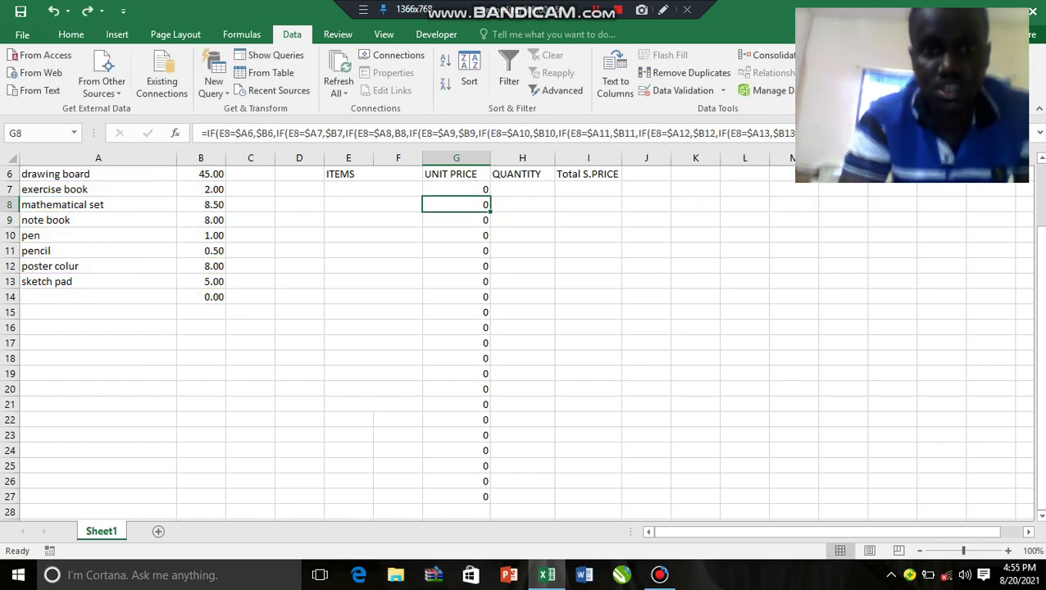
{"action": "key", "text": "ctrl+z"}
Step: Change G7's $B9 and $B14 references to $B$9 and $B$14 and commit the formula
{"action": "left_click", "coordinate": [455, 190]}
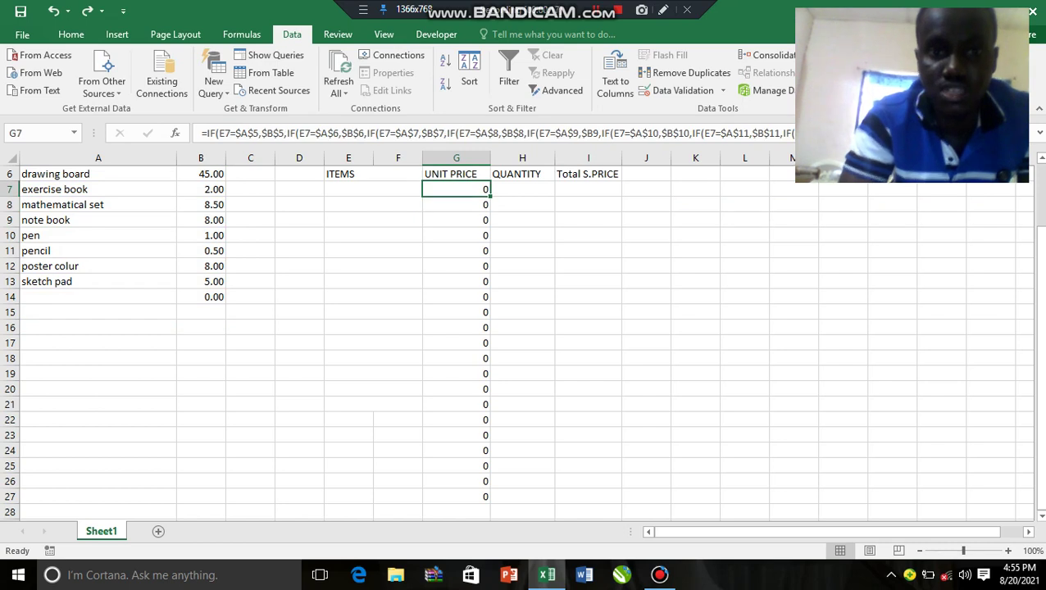
{"action": "double_click", "coordinate": [471, 189]}
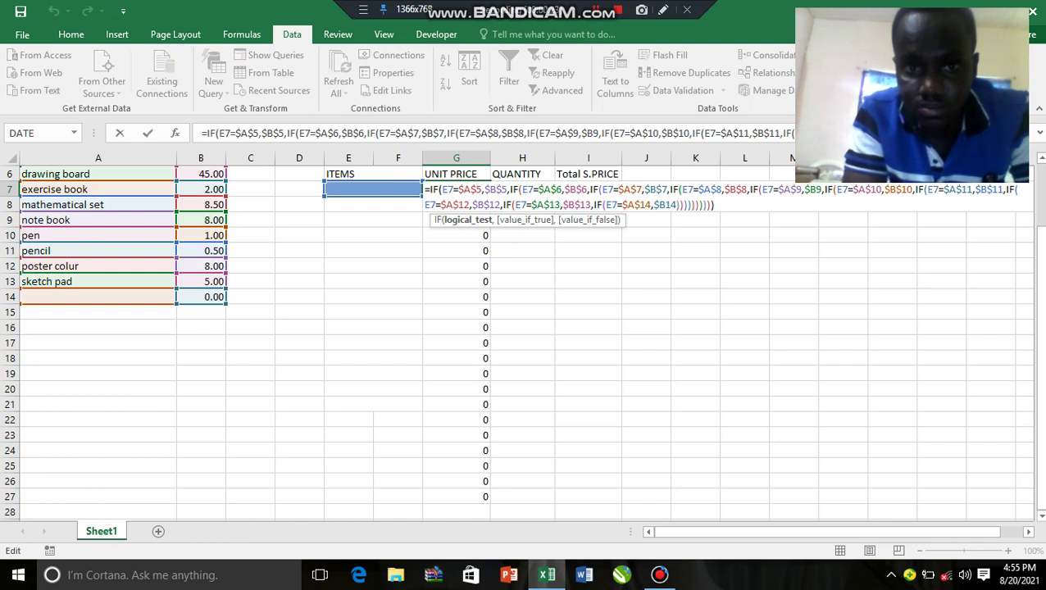
{"action": "left_click", "coordinate": [552, 189]}
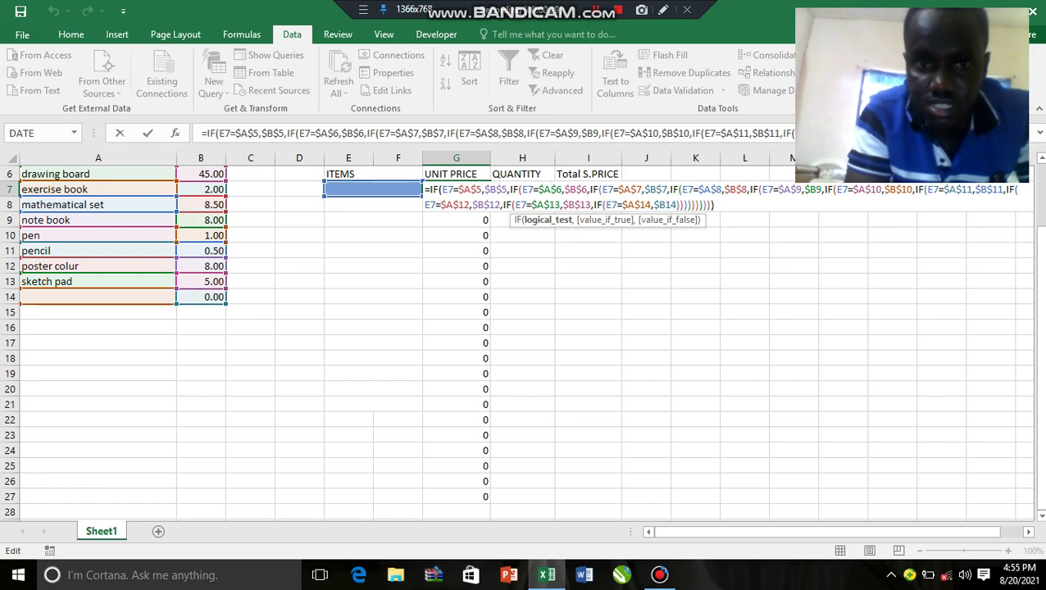
{"action": "left_click", "coordinate": [485, 189]}
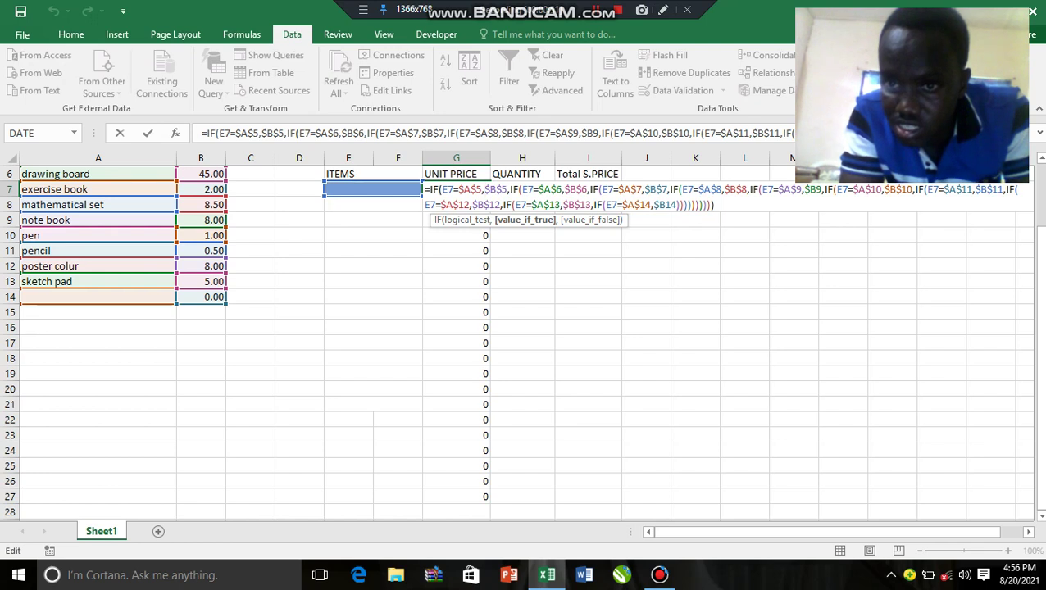
{"action": "left_click", "coordinate": [811, 189]}
{"action": "type", "text": "$"}
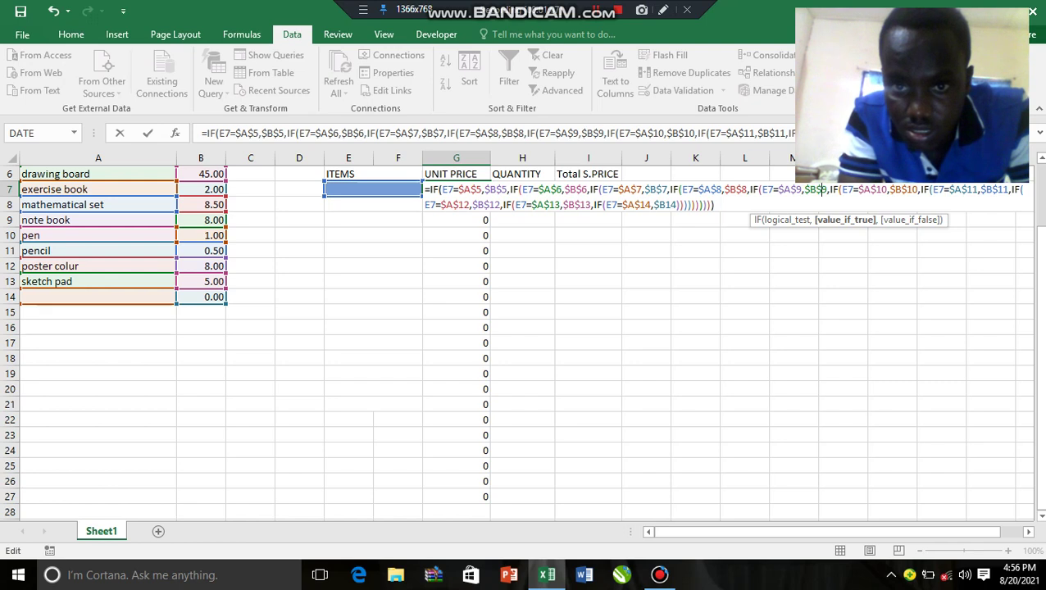
{"action": "left_click", "coordinate": [665, 205]}
{"action": "type", "text": "$"}
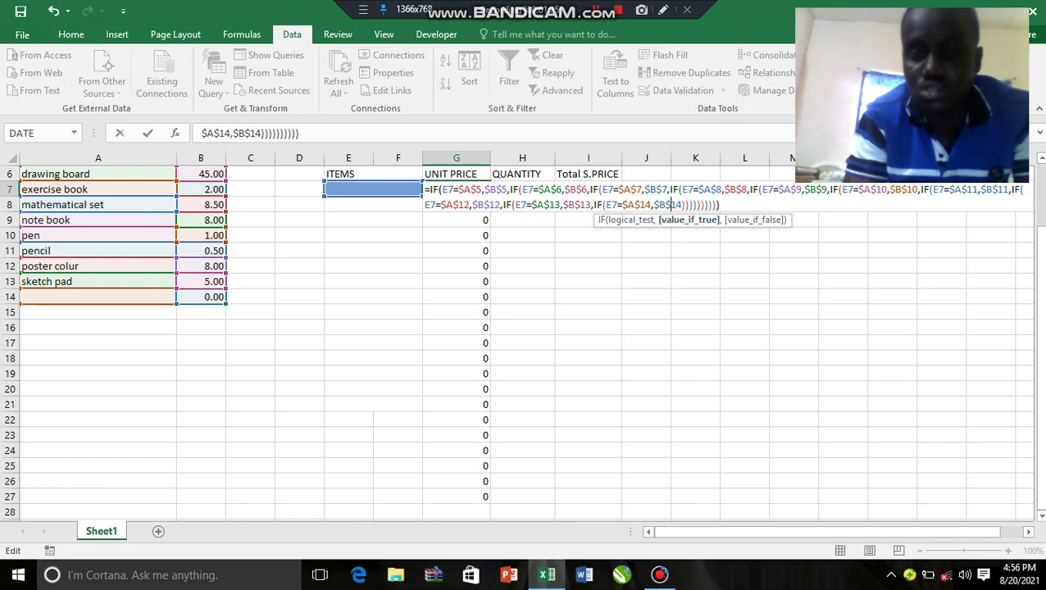
{"action": "key", "text": "End"}
{"action": "key", "text": "Return"}
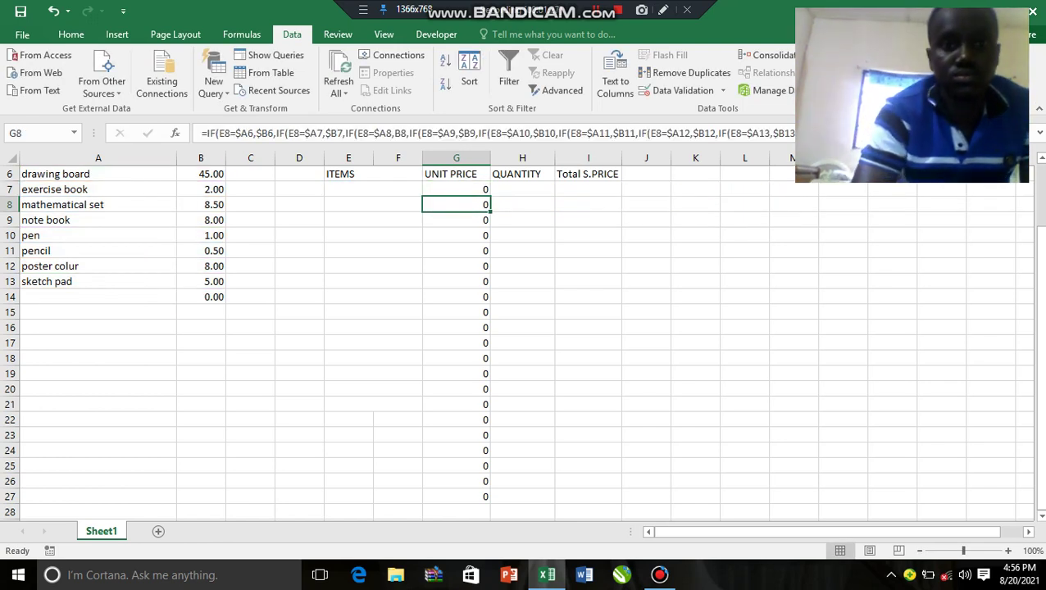
Step: Fill G7's absolute-reference formula down to G27 and inspect G8's copied formula
{"action": "left_click", "coordinate": [455, 190]}
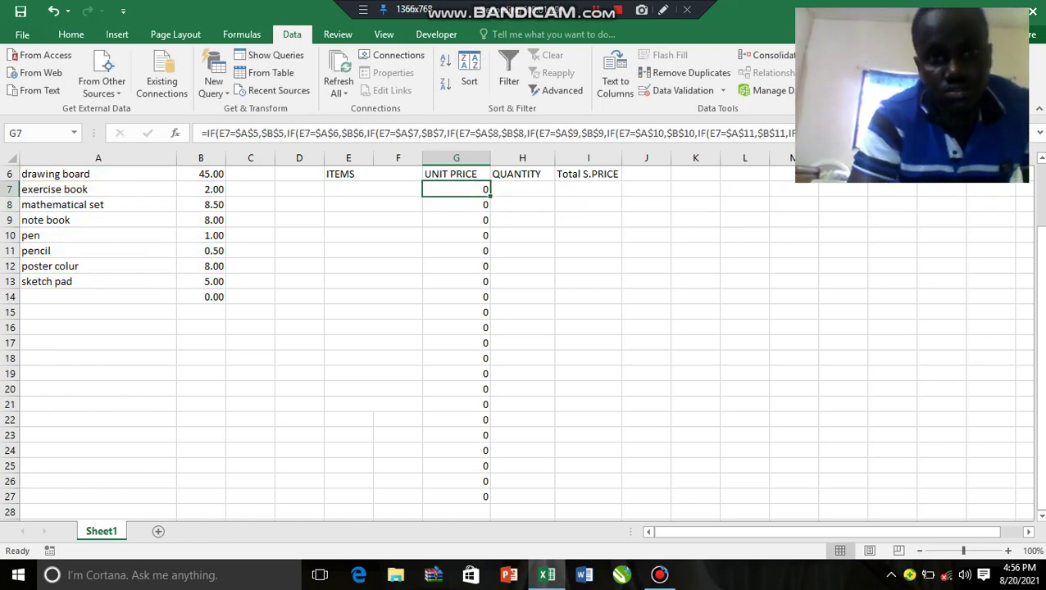
{"action": "left_click_drag", "start_coordinate": [490, 197], "coordinate": [490, 503]}
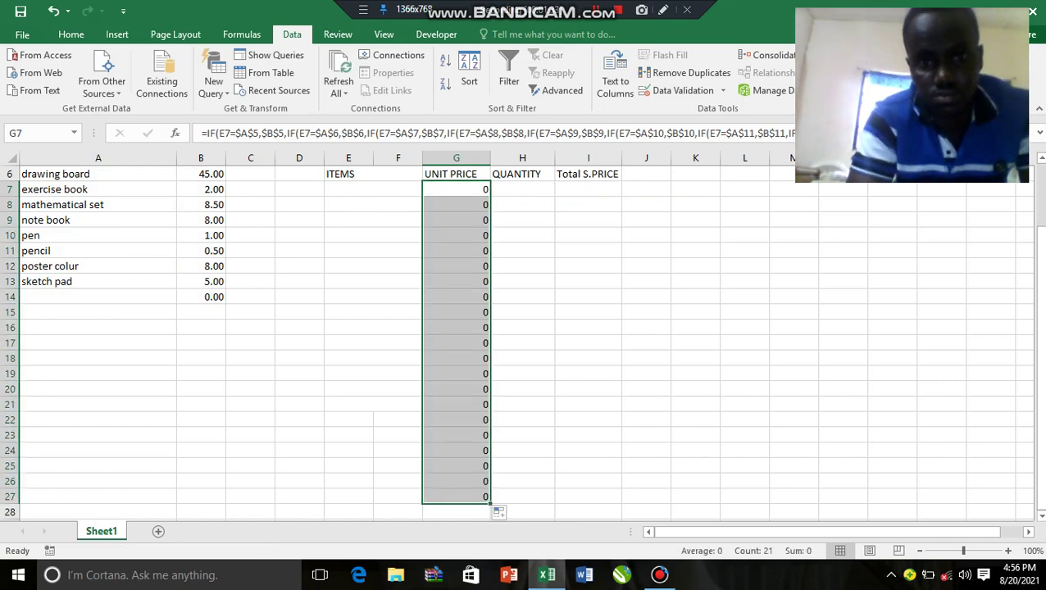
{"action": "left_click", "coordinate": [522, 389]}
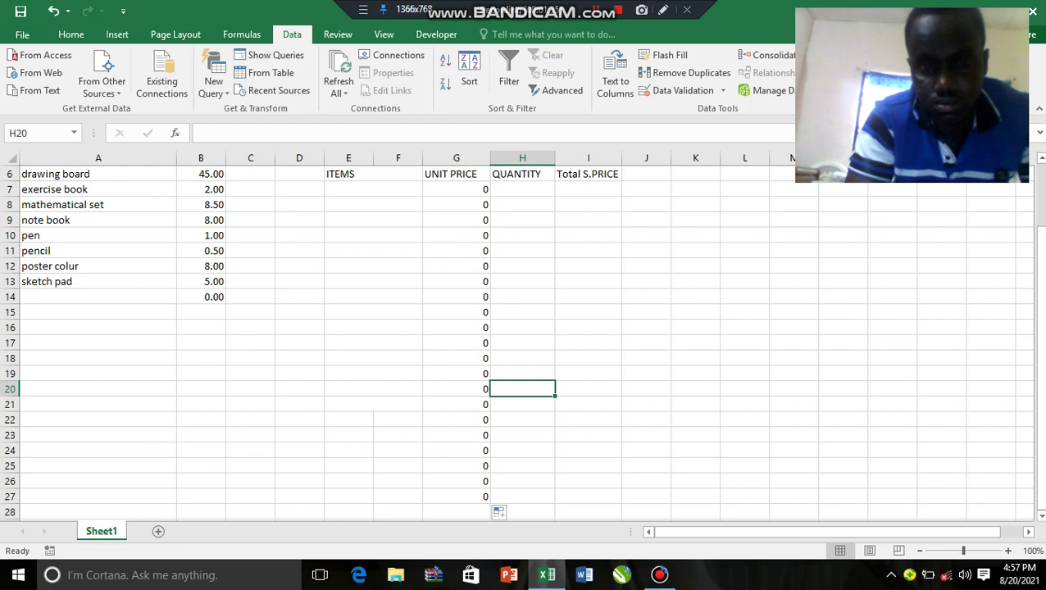
{"action": "left_click", "coordinate": [456, 189]}
{"action": "left_click_drag", "start_coordinate": [490, 197], "coordinate": [490, 504]}
{"action": "mouse_move", "coordinate": [587, 312]}
{"action": "left_mouse_down"}
{"action": "mouse_move", "coordinate": [541, 344]}
{"action": "mouse_move", "coordinate": [588, 311]}
{"action": "left_mouse_up"}
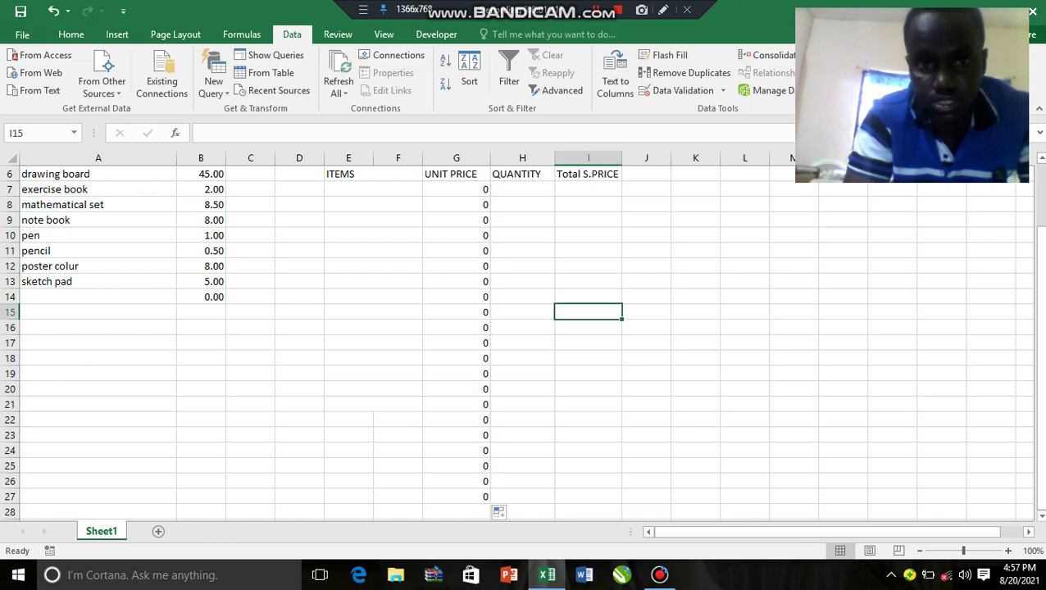
{"action": "left_click", "coordinate": [456, 204]}
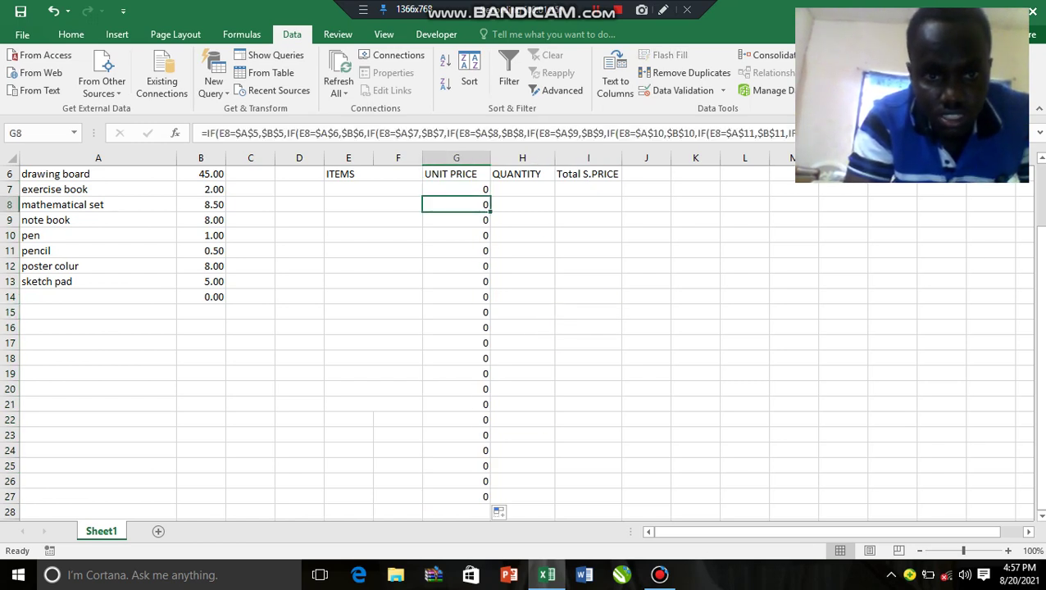
{"action": "double_click", "coordinate": [480, 204]}
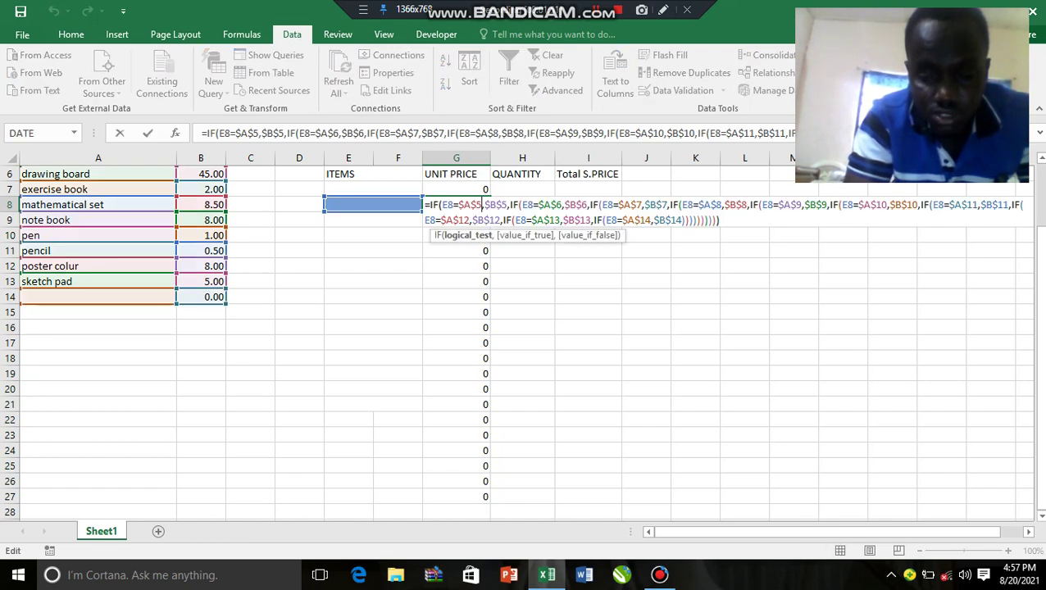
{"action": "key", "text": "Return"}
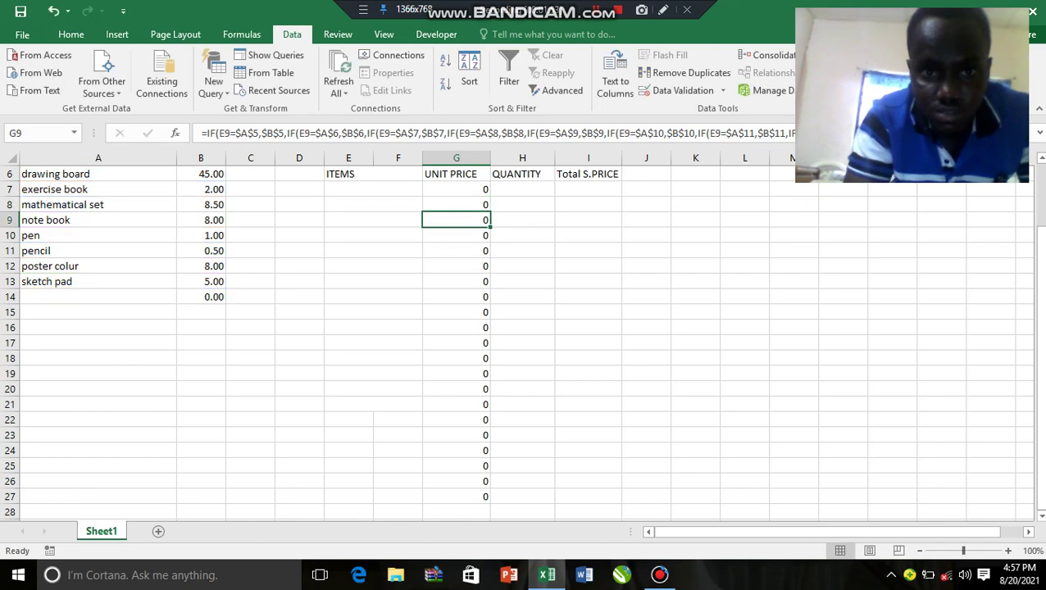
{"action": "key", "text": "F2"}
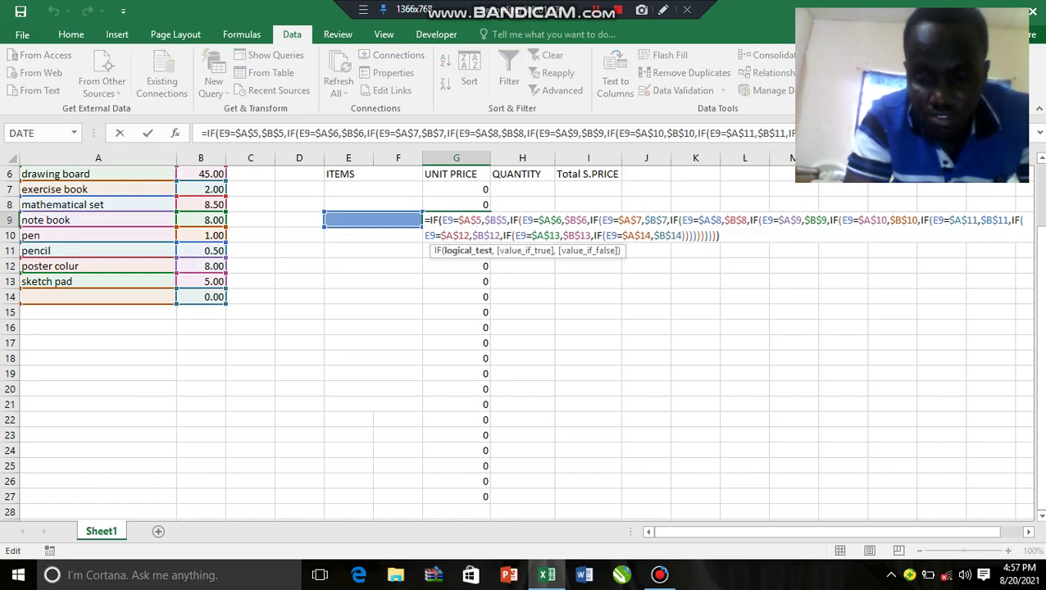
{"action": "key", "text": "Return"}
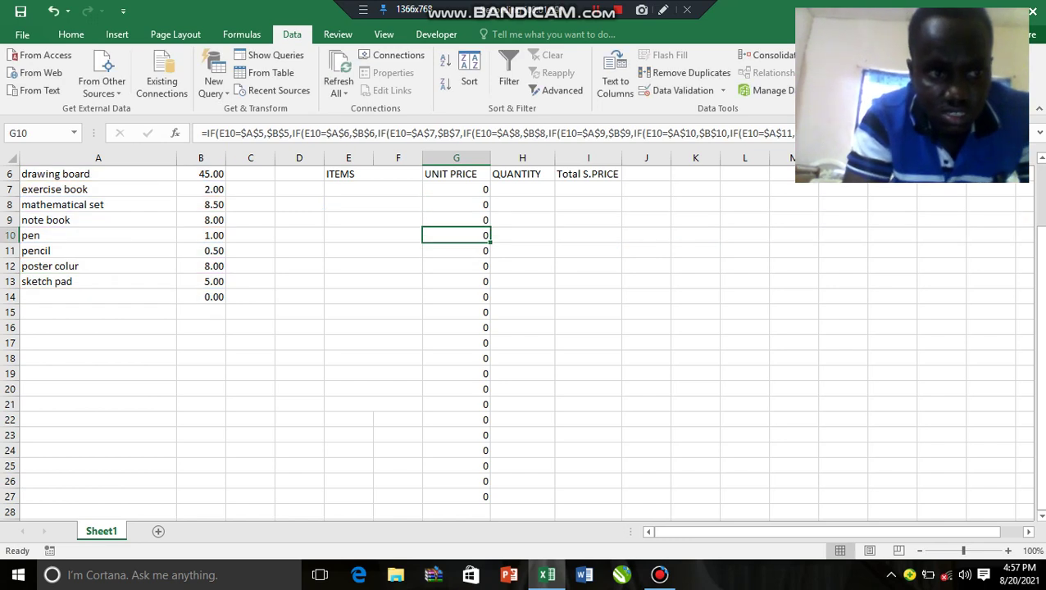
{"action": "left_click", "coordinate": [98, 189]}
{"action": "left_click", "coordinate": [97, 174]}
{"action": "left_click_drag", "start_coordinate": [97, 173], "coordinate": [201, 297]}
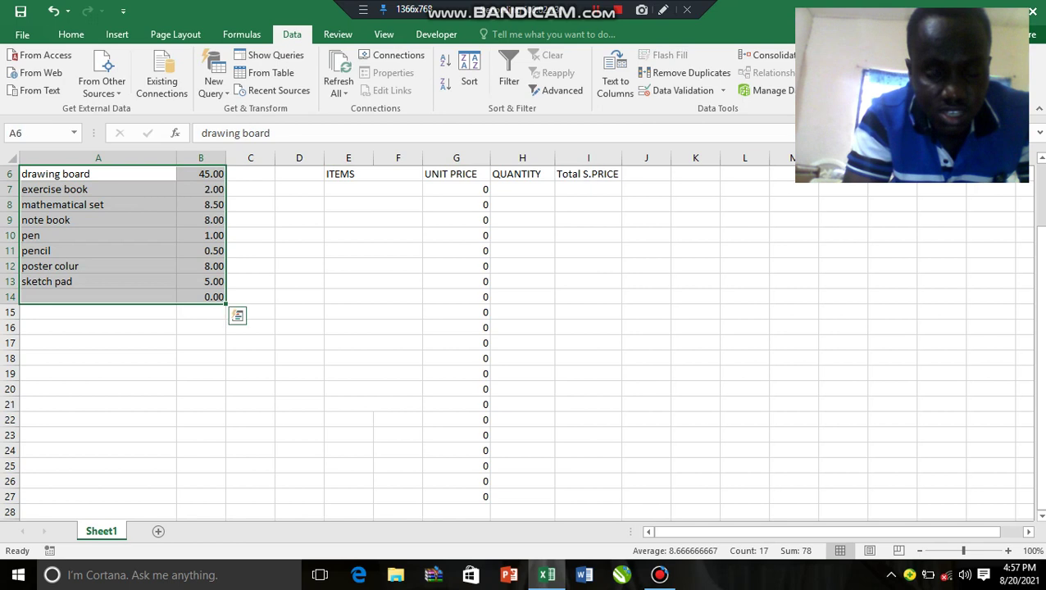
{"action": "left_click", "coordinate": [456, 204]}
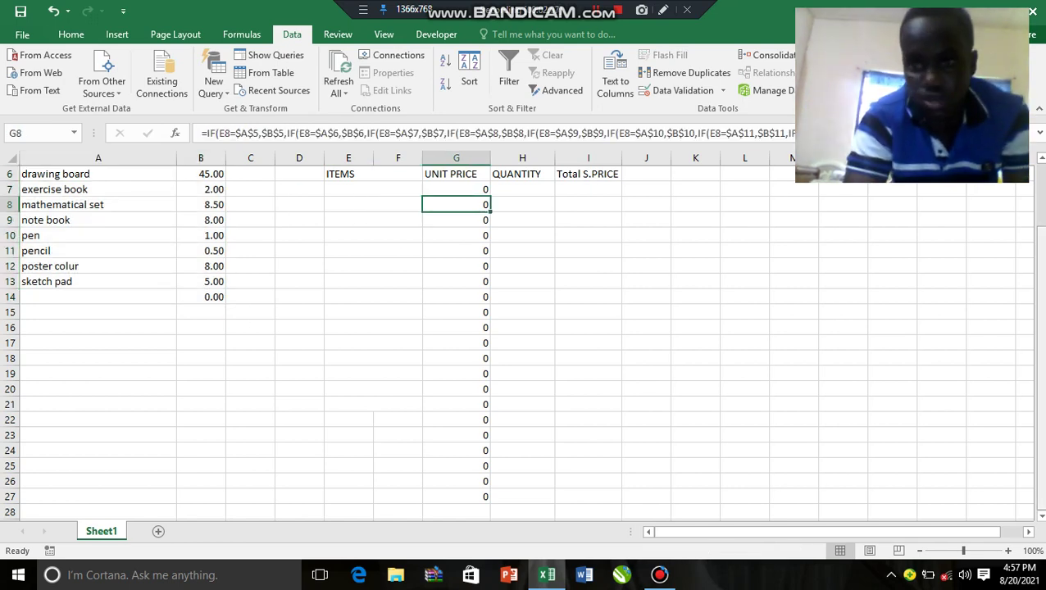
{"action": "left_click_drag", "start_coordinate": [1039, 280], "coordinate": [1039, 264]}
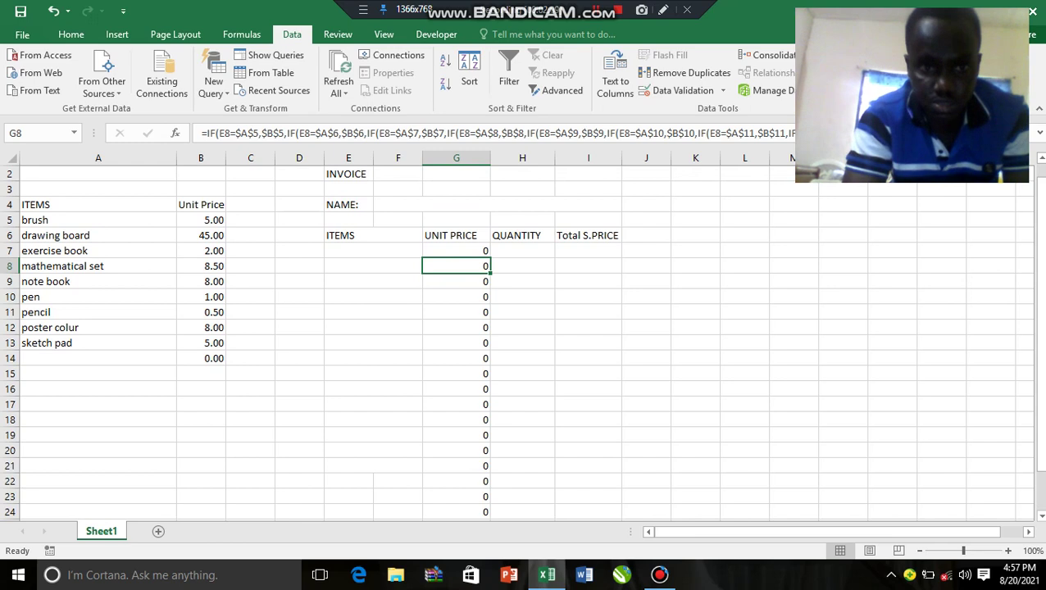
Step: Choose exercise book for E7, mathematical set for E8 and note book for E9
{"action": "left_click", "coordinate": [373, 250]}
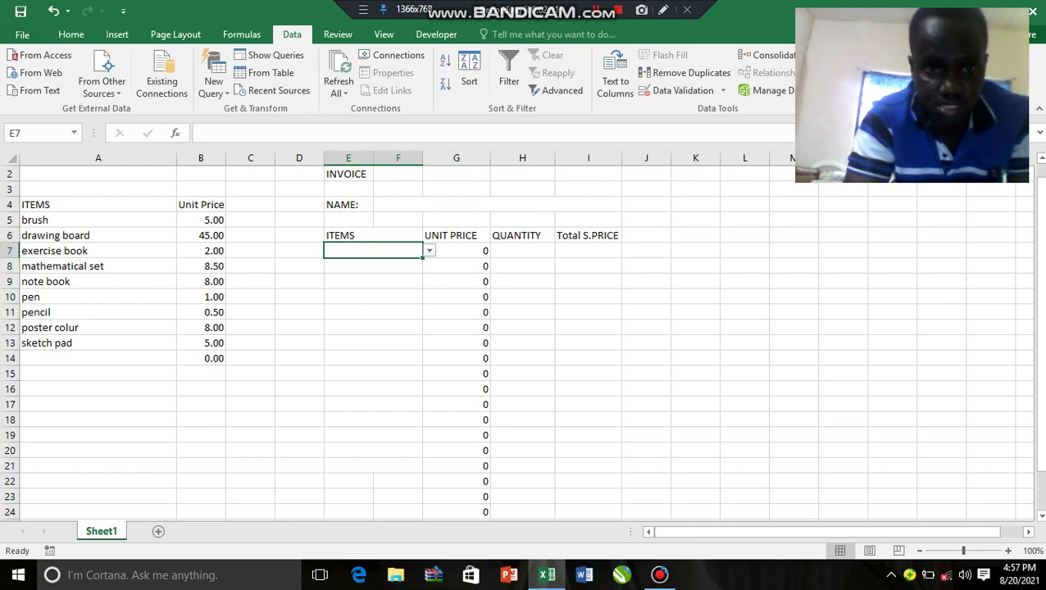
{"action": "left_click", "coordinate": [428, 250]}
{"action": "left_click", "coordinate": [354, 263]}
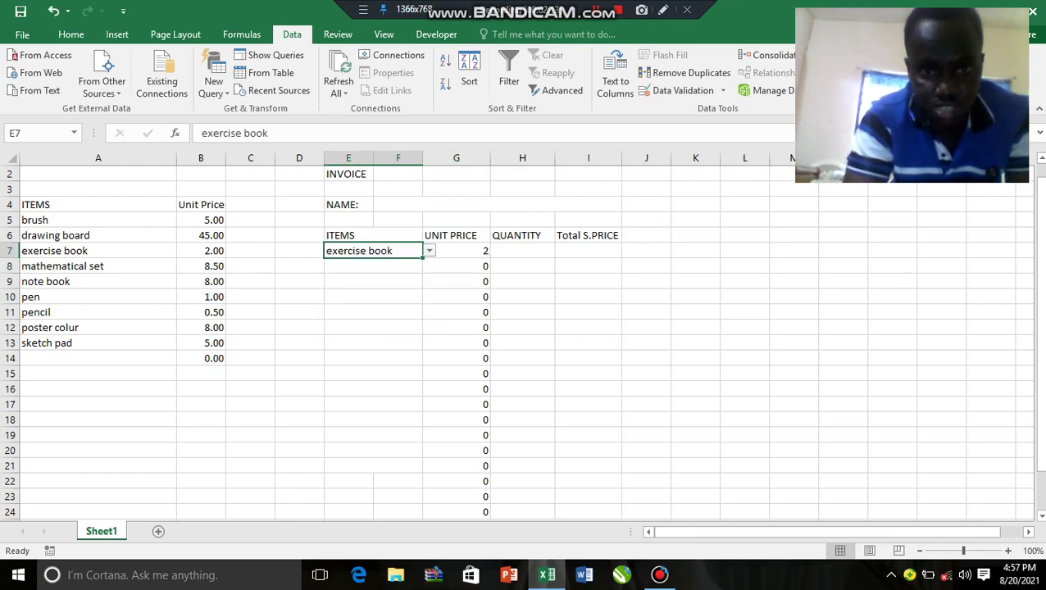
{"action": "left_click", "coordinate": [373, 265]}
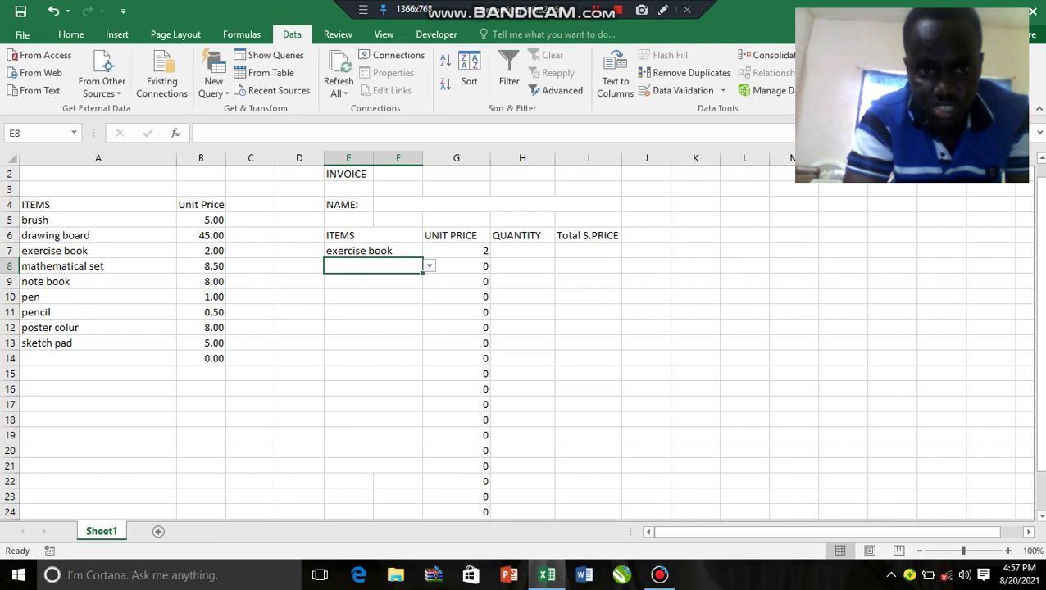
{"action": "left_click", "coordinate": [429, 266]}
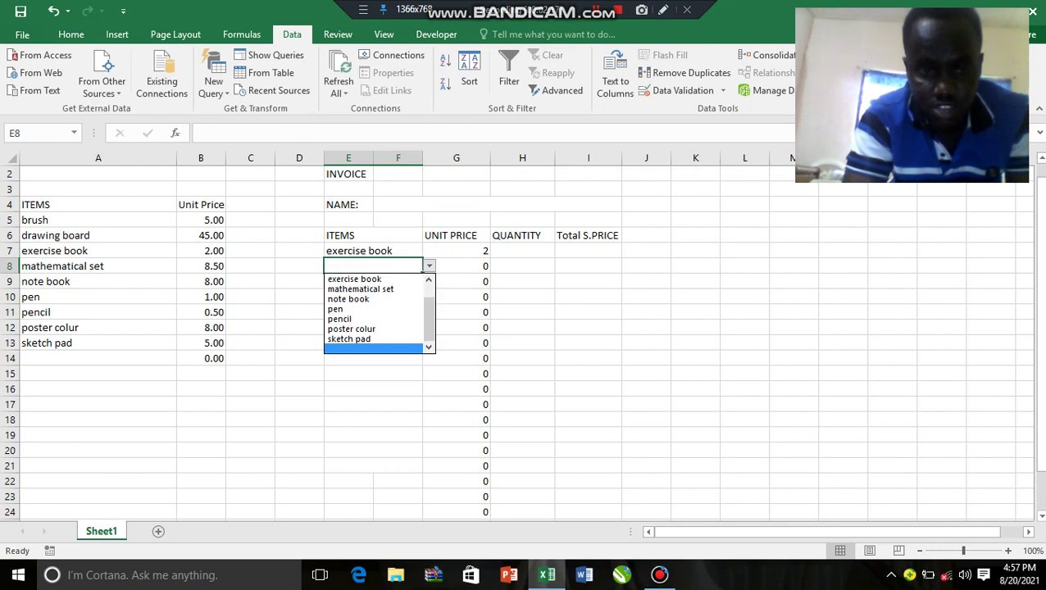
{"action": "left_click", "coordinate": [361, 288]}
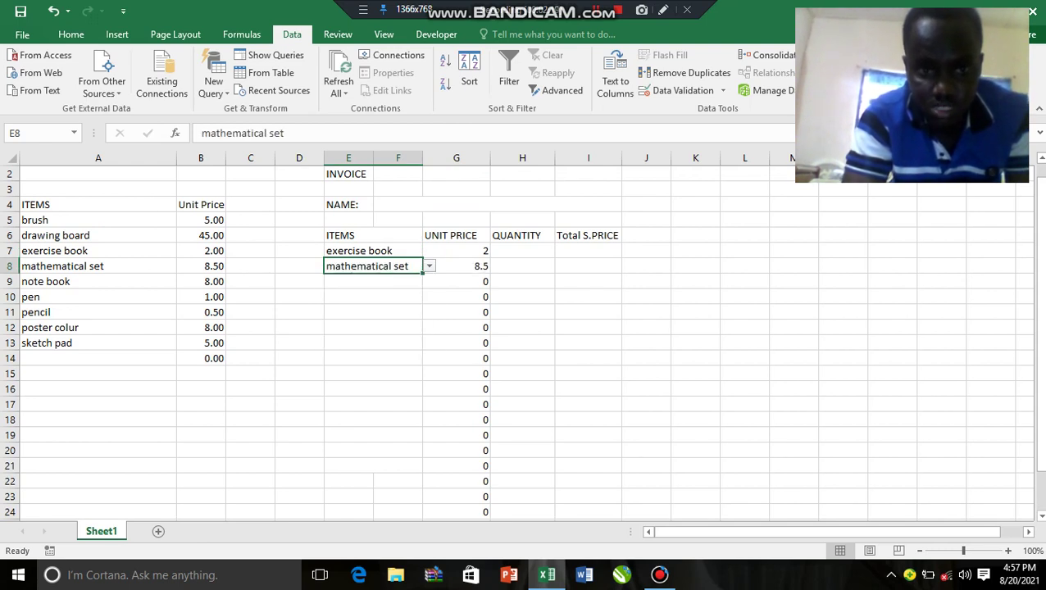
{"action": "left_click", "coordinate": [373, 281]}
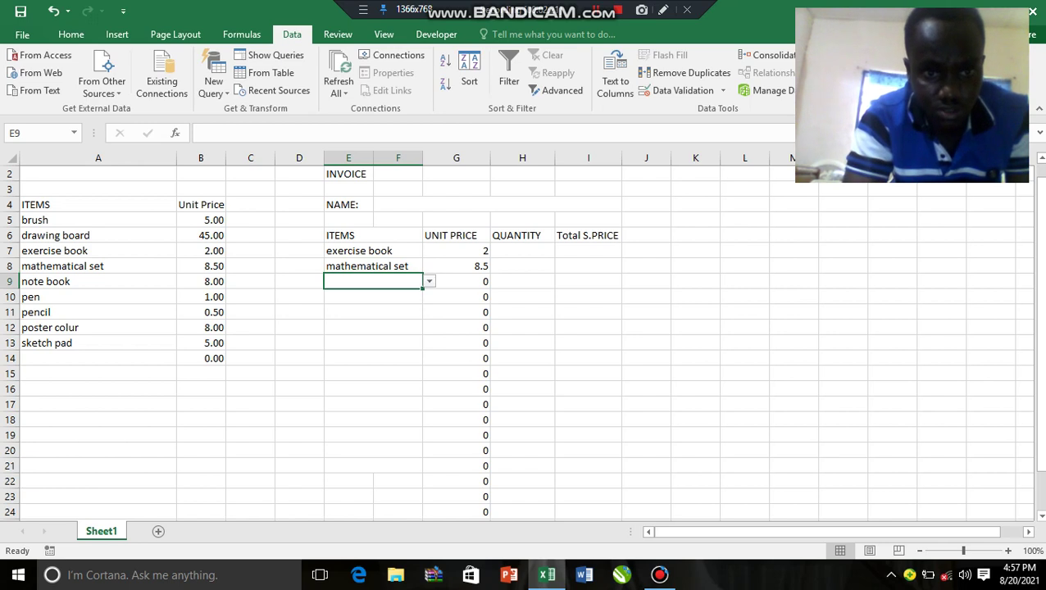
{"action": "left_click", "coordinate": [428, 281]}
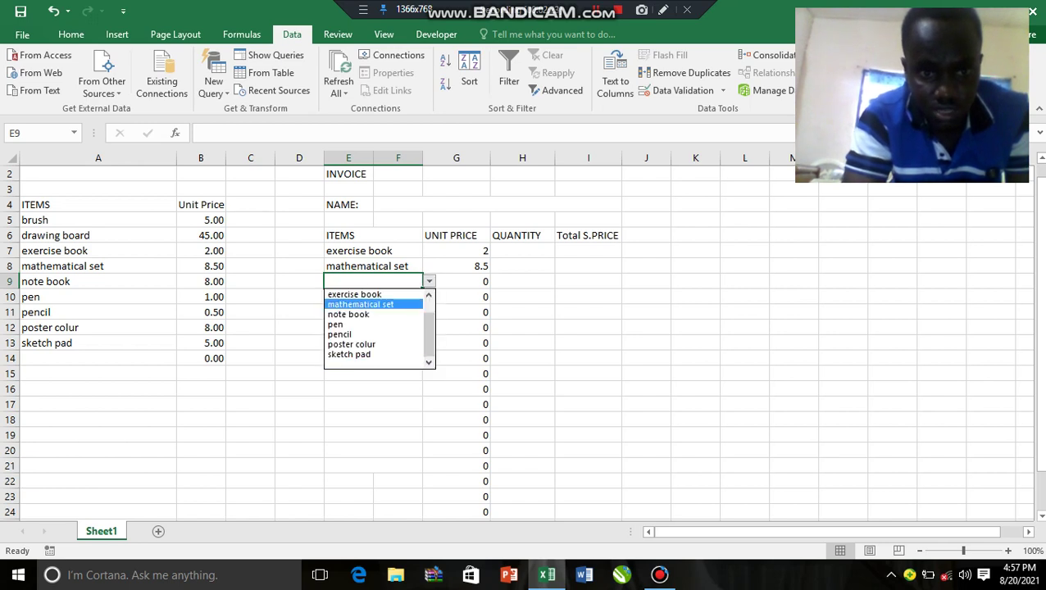
{"action": "key", "text": "Escape"}
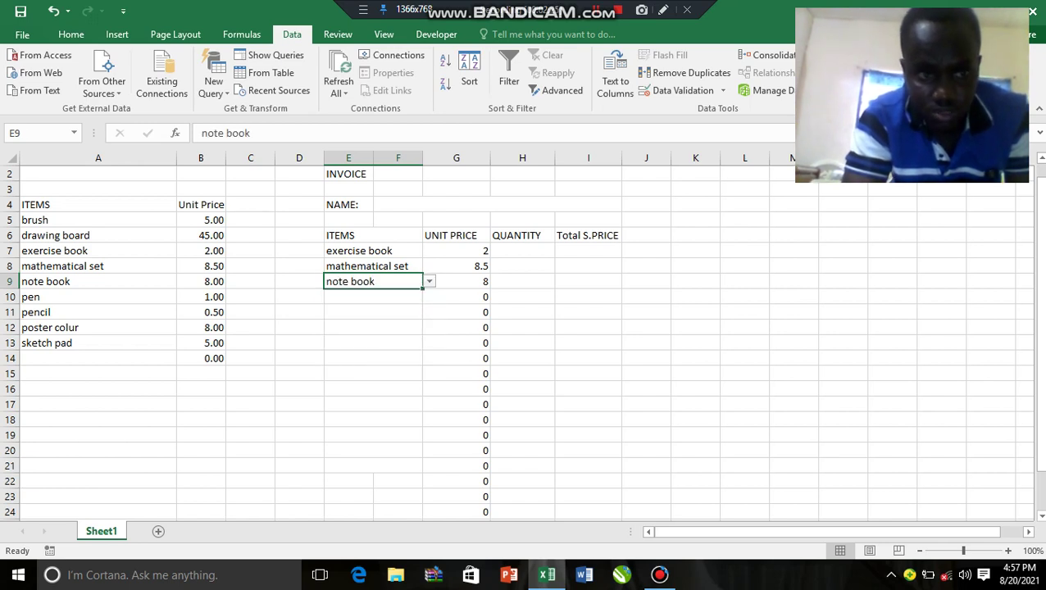
Step: Check the A5:B14 item and price list, then choose pen for E10
{"action": "left_click", "coordinate": [373, 297]}
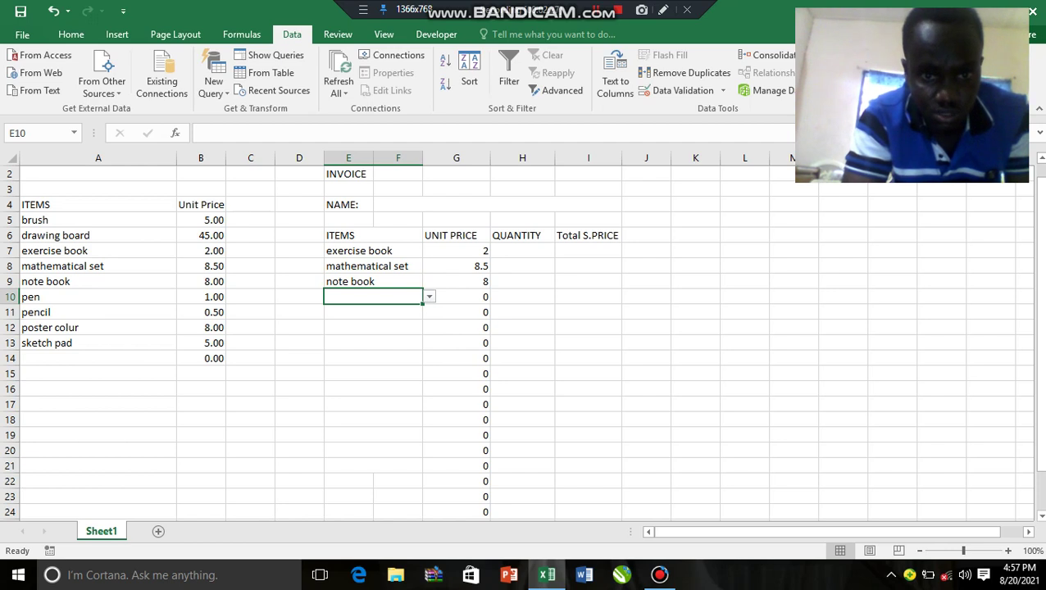
{"action": "key", "text": "alt+Down"}
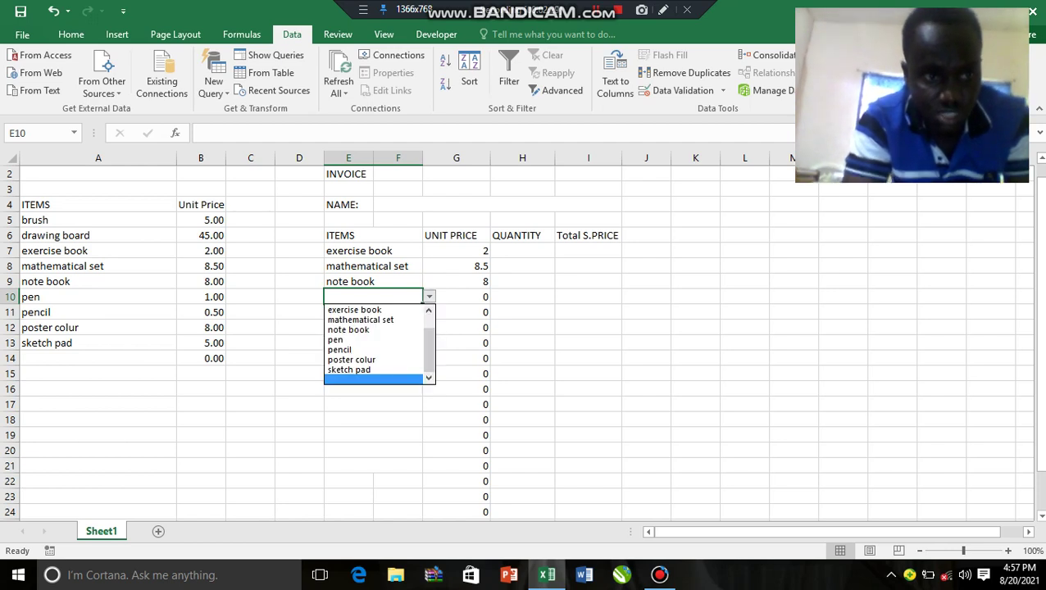
{"action": "key", "text": "Escape"}
{"action": "left_click_drag", "start_coordinate": [49, 219], "coordinate": [201, 374]}
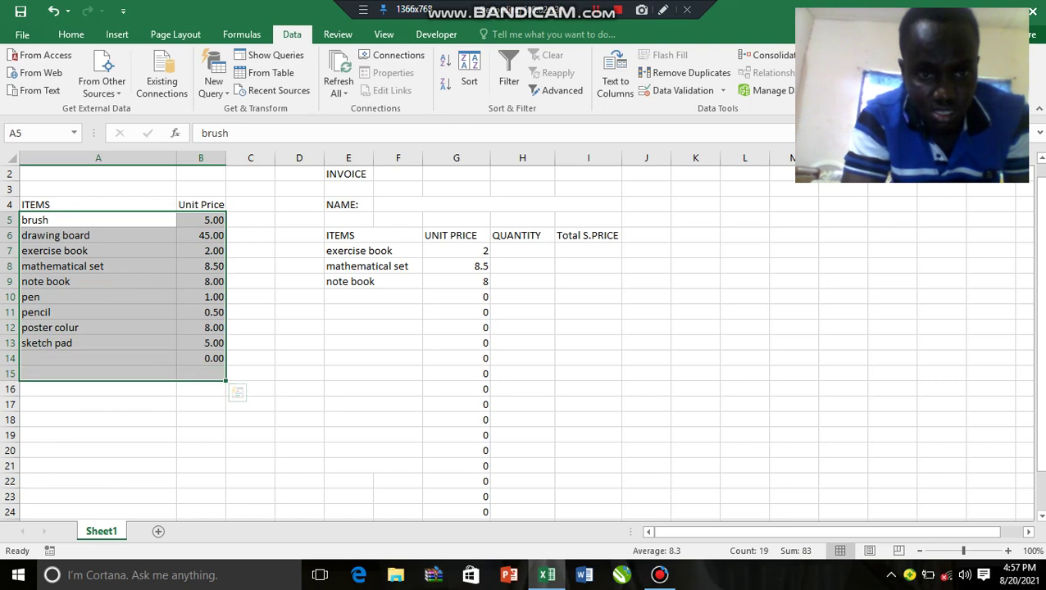
{"action": "left_click", "coordinate": [361, 281]}
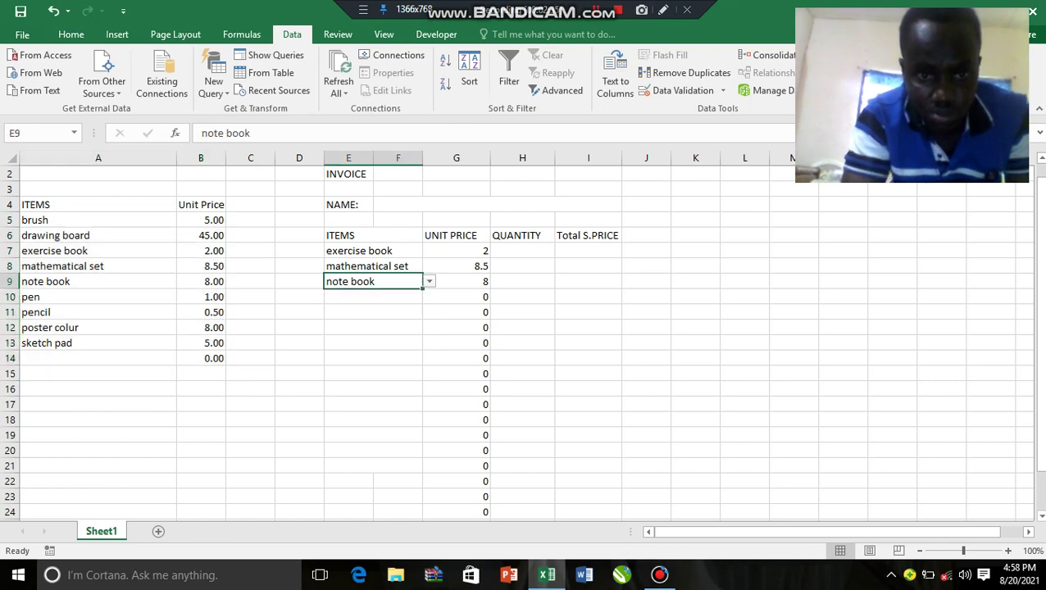
{"action": "left_click", "coordinate": [361, 297]}
{"action": "key", "text": "alt+Down"}
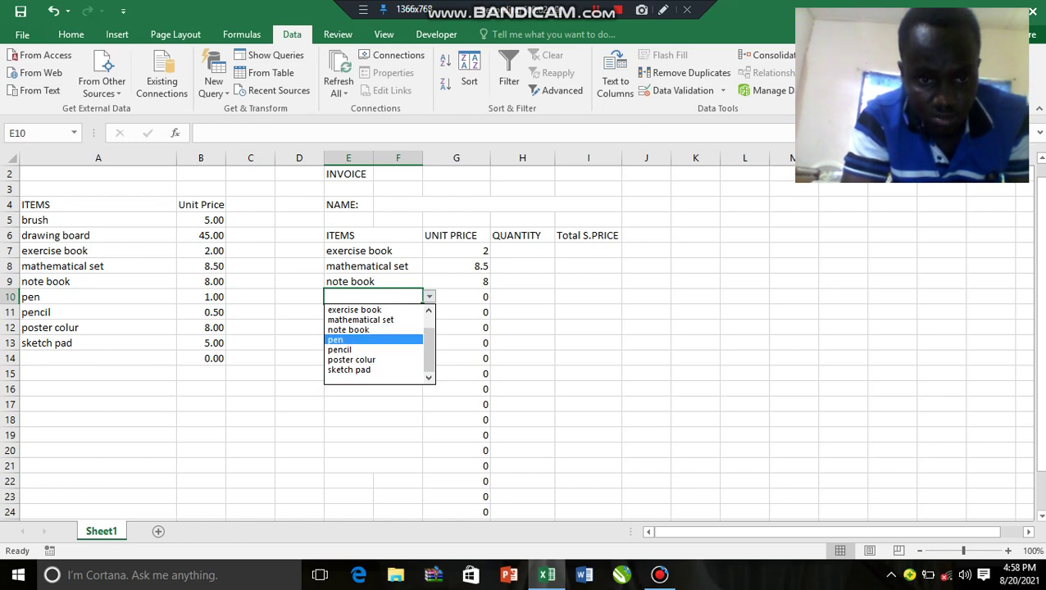
{"action": "key", "text": "Return"}
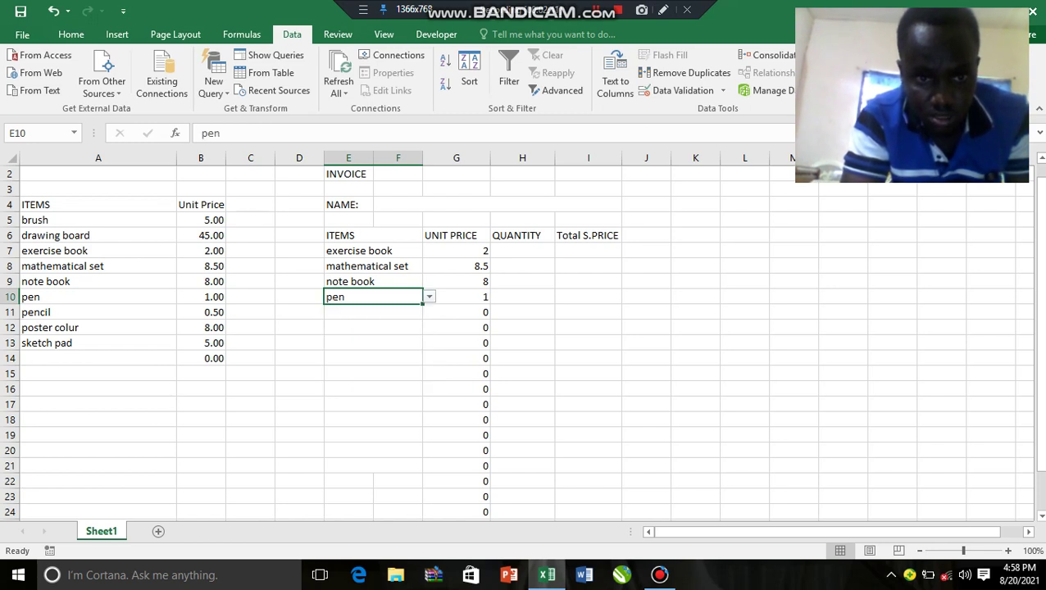
Step: Choose poster colur for E11 and pencil for E12
{"action": "left_click", "coordinate": [360, 313]}
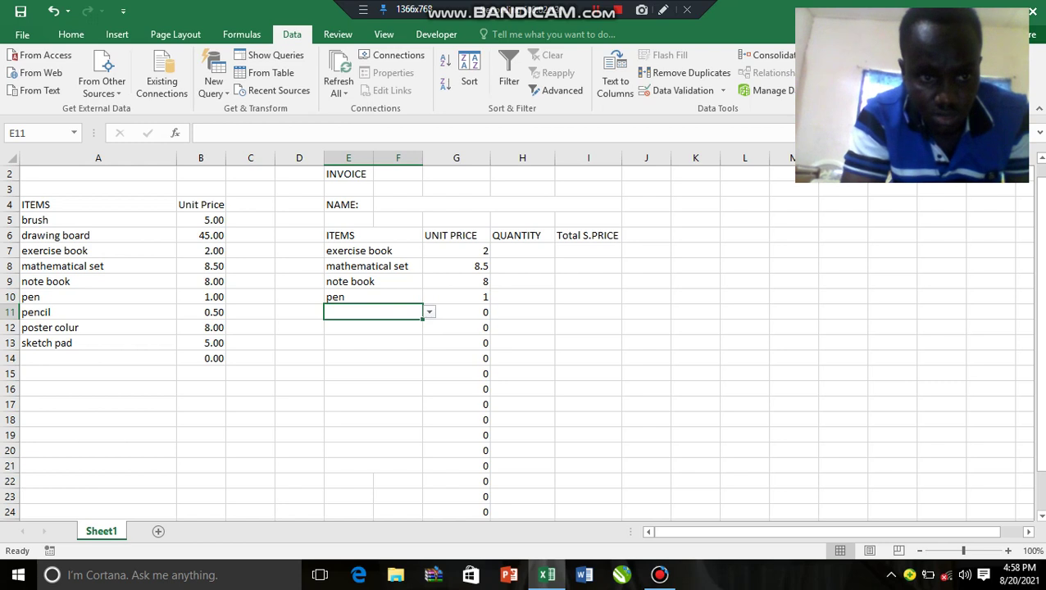
{"action": "key", "text": "alt+Down"}
{"action": "key", "text": "Down"}
{"action": "key", "text": "Down"}
{"action": "key", "text": "Down"}
{"action": "key", "text": "Down"}
{"action": "key", "text": "Down"}
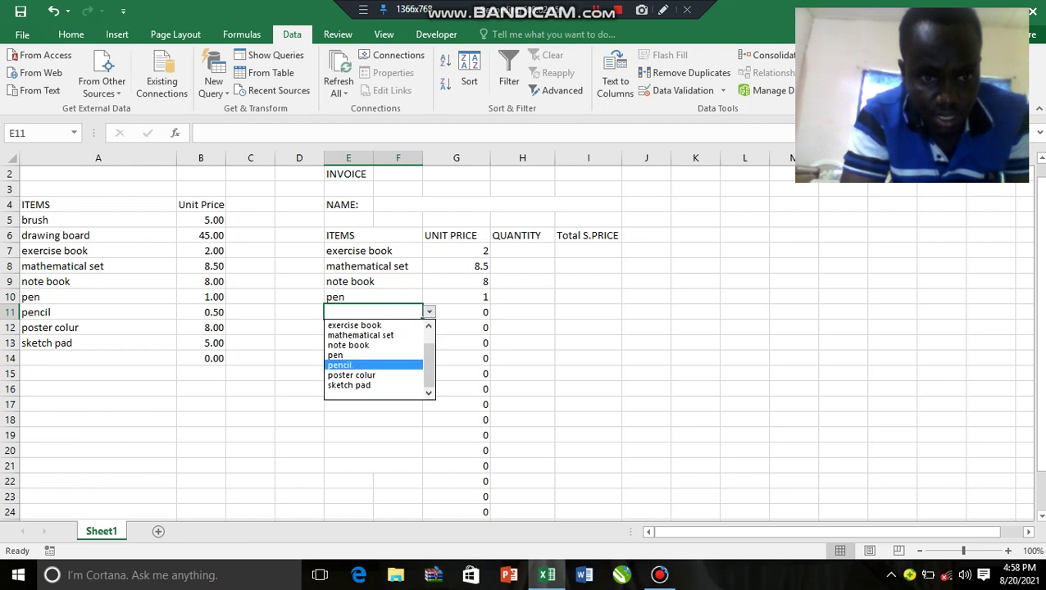
{"action": "key", "text": "Down"}
{"action": "key", "text": "Return"}
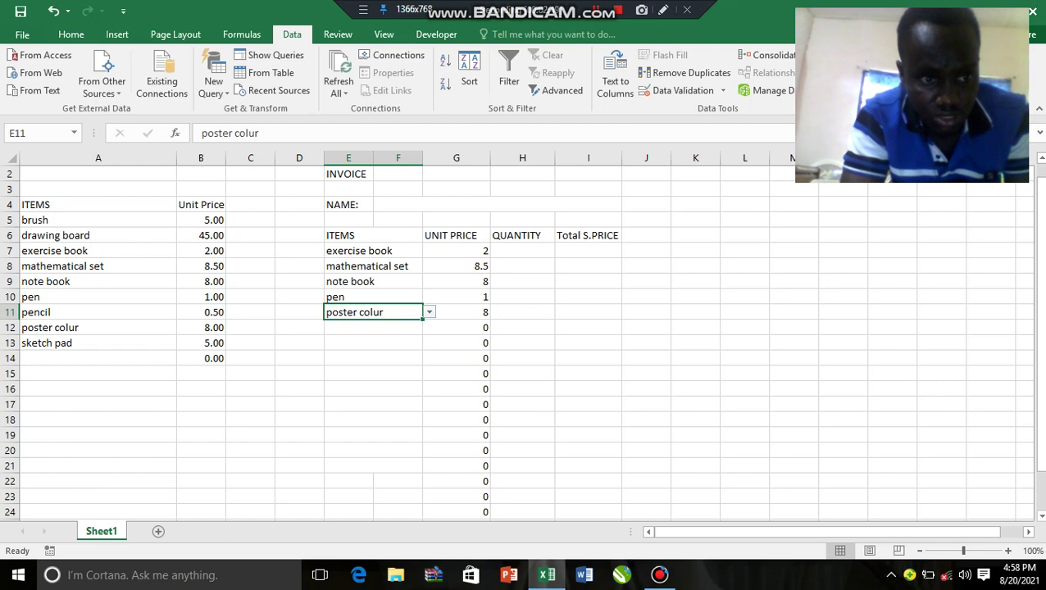
{"action": "left_click", "coordinate": [361, 327]}
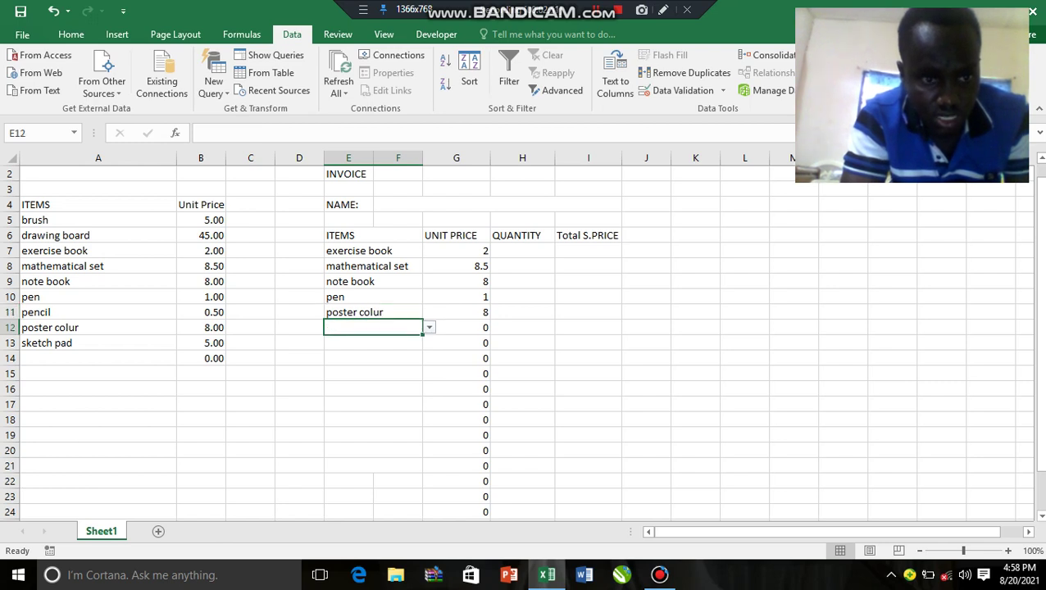
{"action": "key", "text": "alt+Down"}
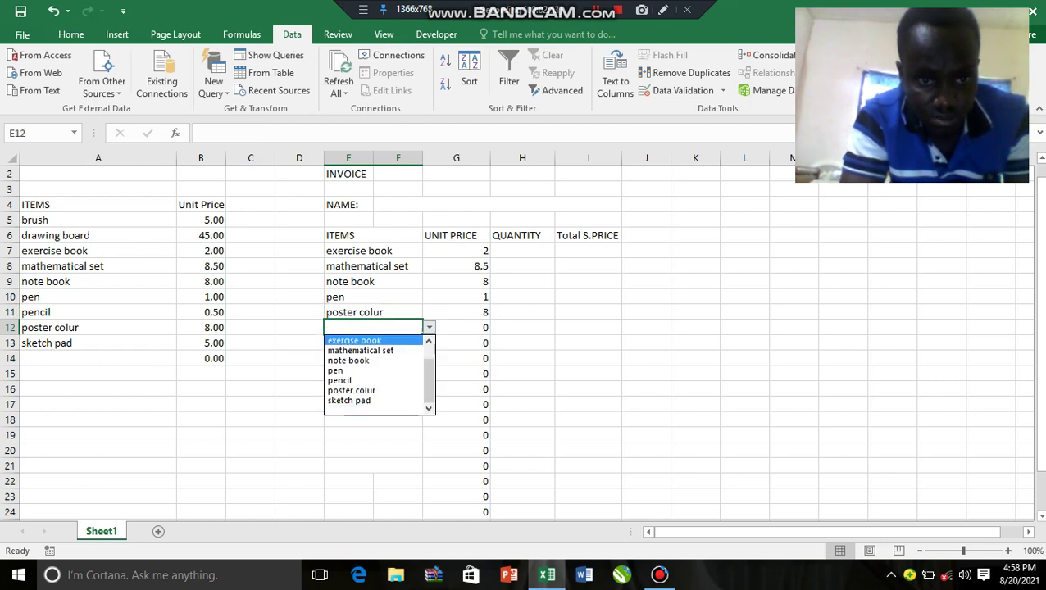
{"action": "key", "text": "Down"}
{"action": "key", "text": "Down"}
{"action": "key", "text": "Down"}
{"action": "key", "text": "Down"}
{"action": "key", "text": "Up"}
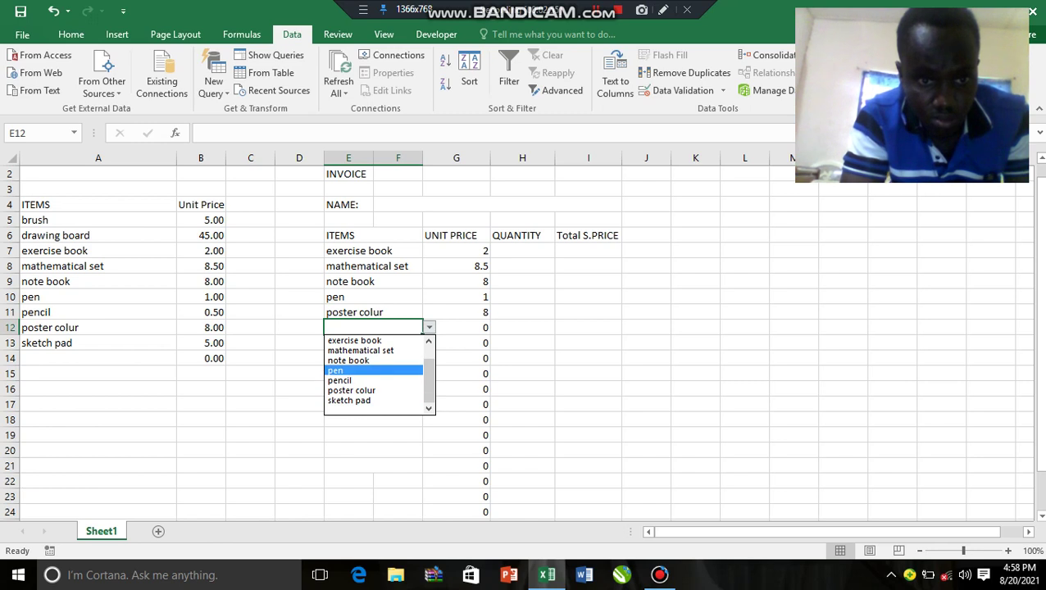
{"action": "key", "text": "Down"}
{"action": "key", "text": "Escape"}
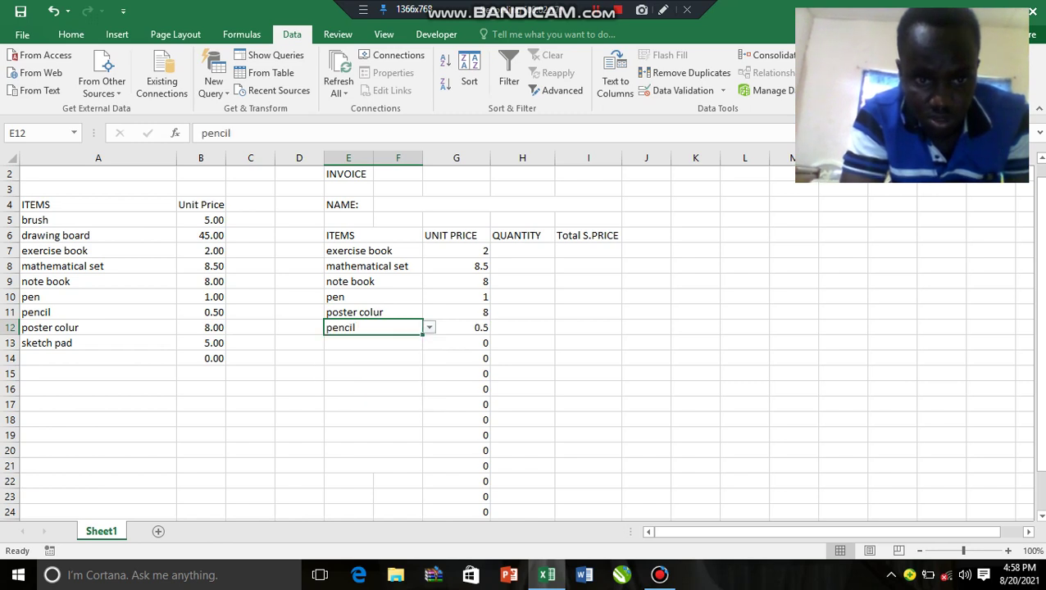
Step: Choose sketch pad for E13 from its dropdown
{"action": "left_click", "coordinate": [373, 343]}
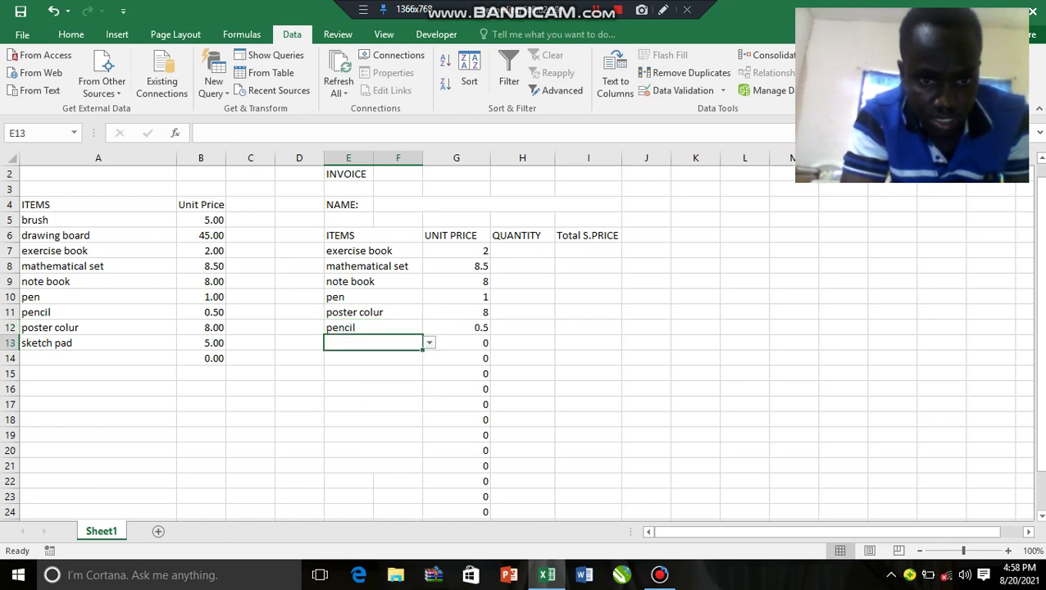
{"action": "key", "text": "alt+Down"}
{"action": "key", "text": "Down"}
{"action": "key", "text": "Down"}
{"action": "key", "text": "Down"}
{"action": "key", "text": "Down"}
{"action": "key", "text": "Down"}
{"action": "key", "text": "Down"}
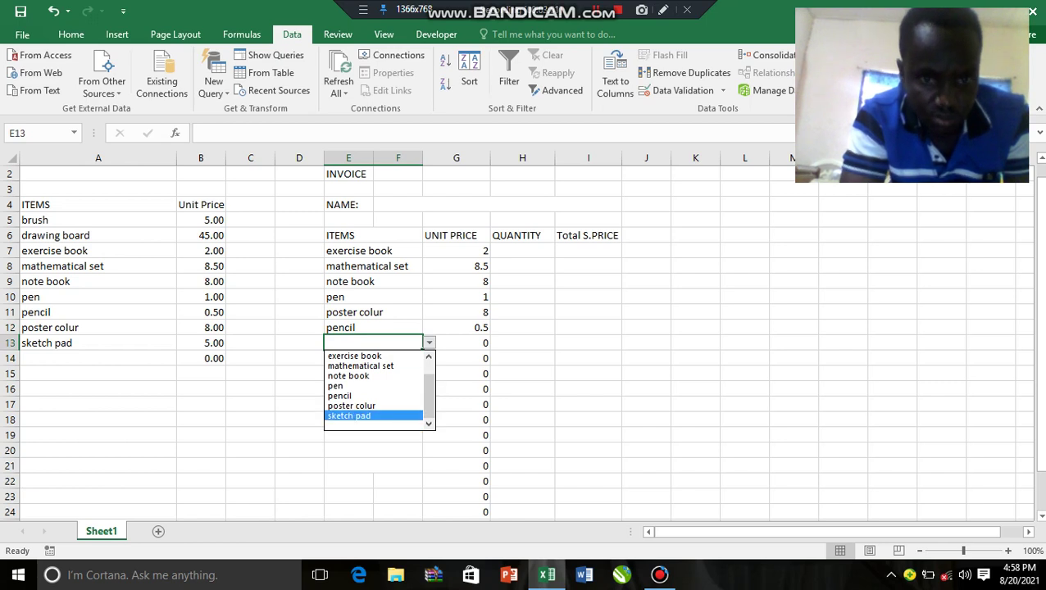
{"action": "key", "text": "Return"}
{"action": "left_click", "coordinate": [299, 419]}
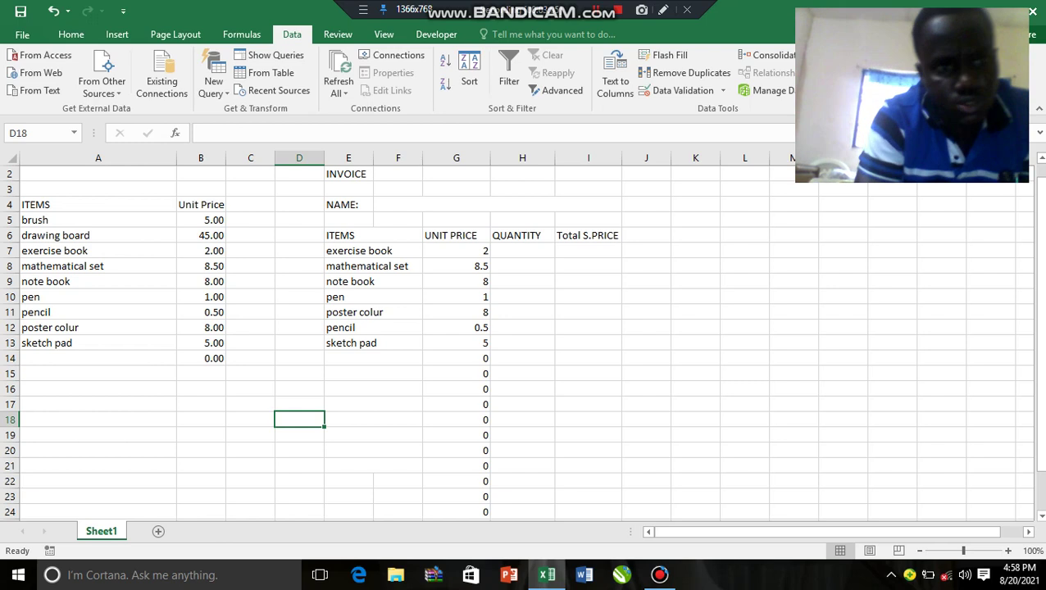
Step: Change the brush list price from 5.00 to 7
{"action": "mouse_move", "coordinate": [99, 220]}
{"action": "left_mouse_down"}
{"action": "mouse_move", "coordinate": [250, 343]}
{"action": "mouse_move", "coordinate": [201, 235]}
{"action": "mouse_move", "coordinate": [201, 374]}
{"action": "mouse_move", "coordinate": [200, 358]}
{"action": "left_mouse_up"}
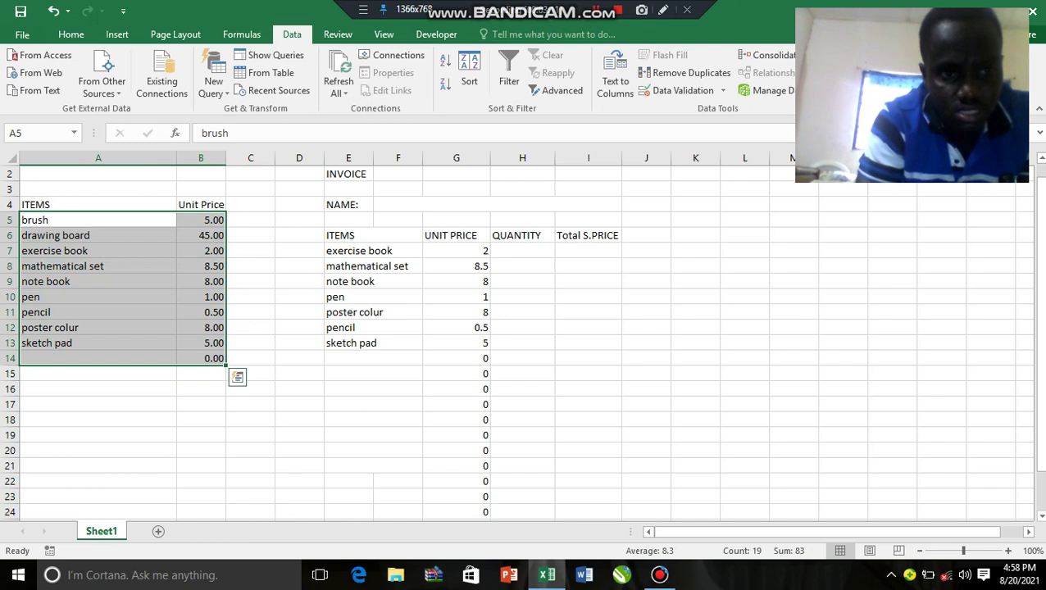
{"action": "left_click", "coordinate": [250, 327]}
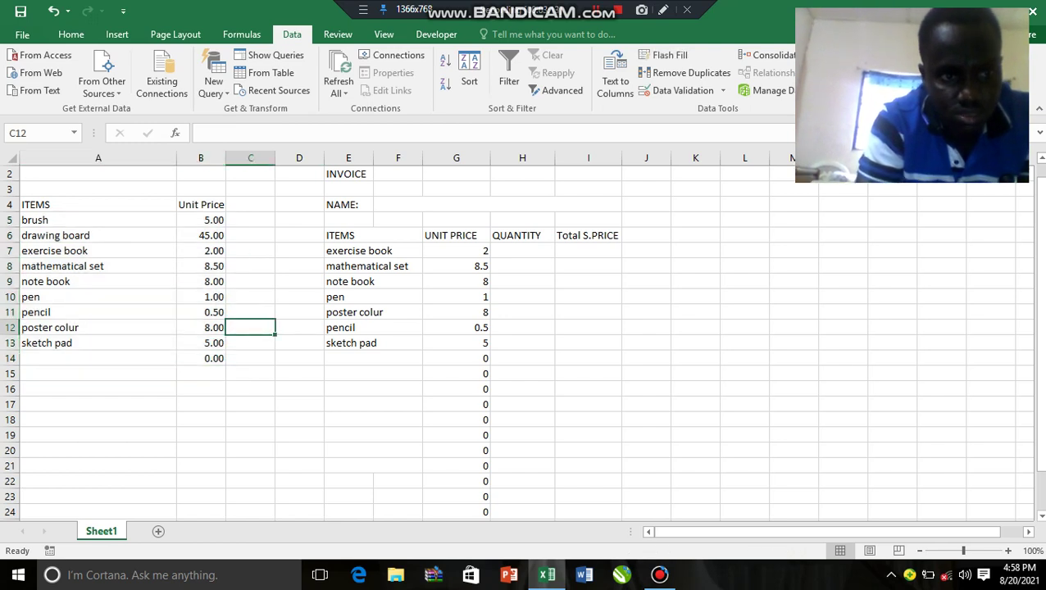
{"action": "left_click", "coordinate": [201, 236]}
{"action": "left_click", "coordinate": [201, 219]}
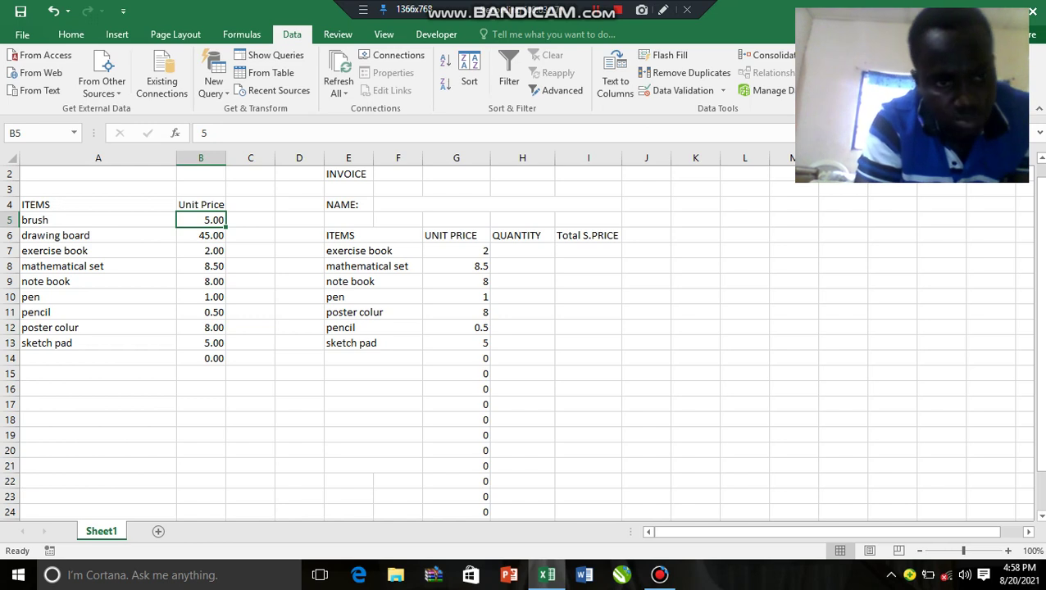
{"action": "key", "text": "F2"}
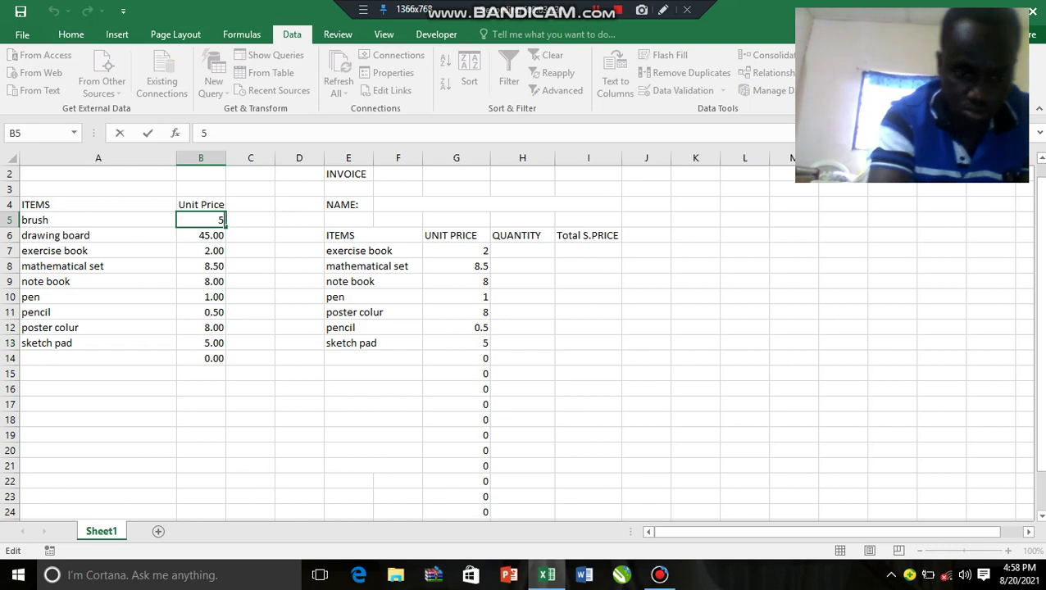
{"action": "type", "text": "7"}
{"action": "key", "text": "BackSpace"}
{"action": "key", "text": "BackSpace"}
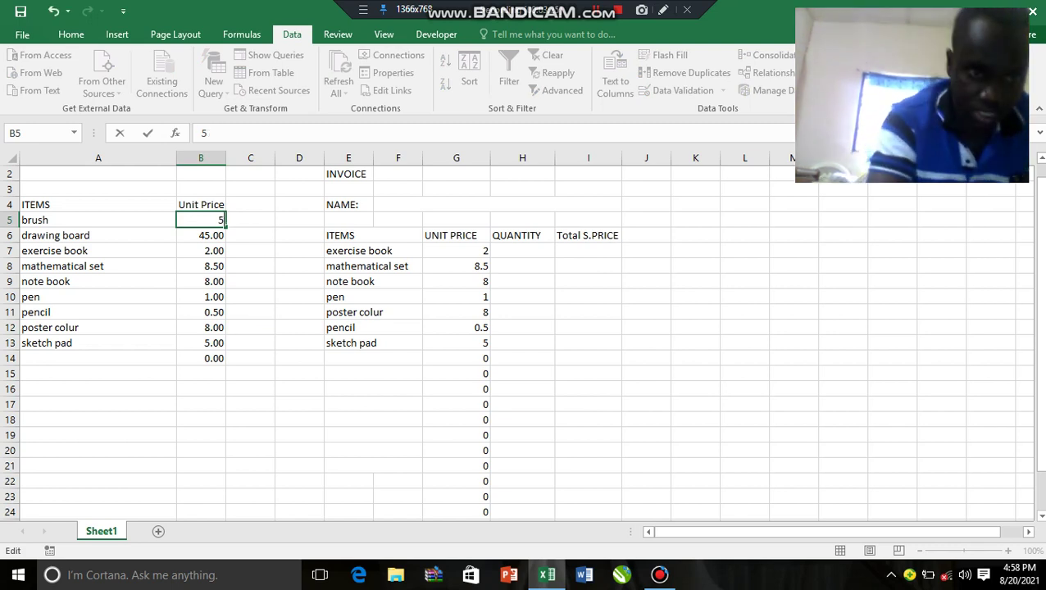
{"action": "type", "text": "7"}
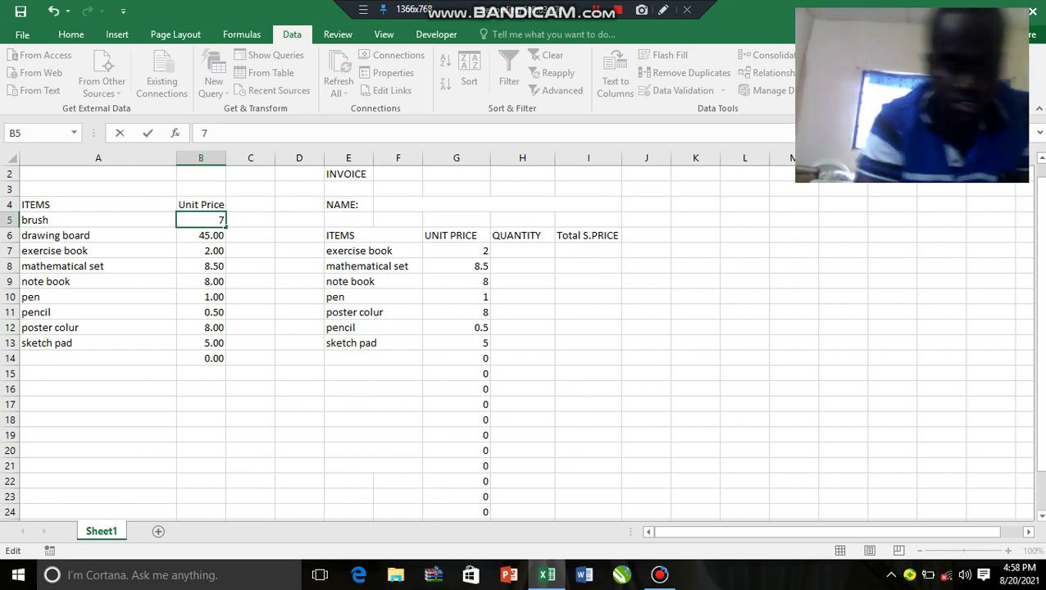
{"action": "left_click", "coordinate": [250, 265]}
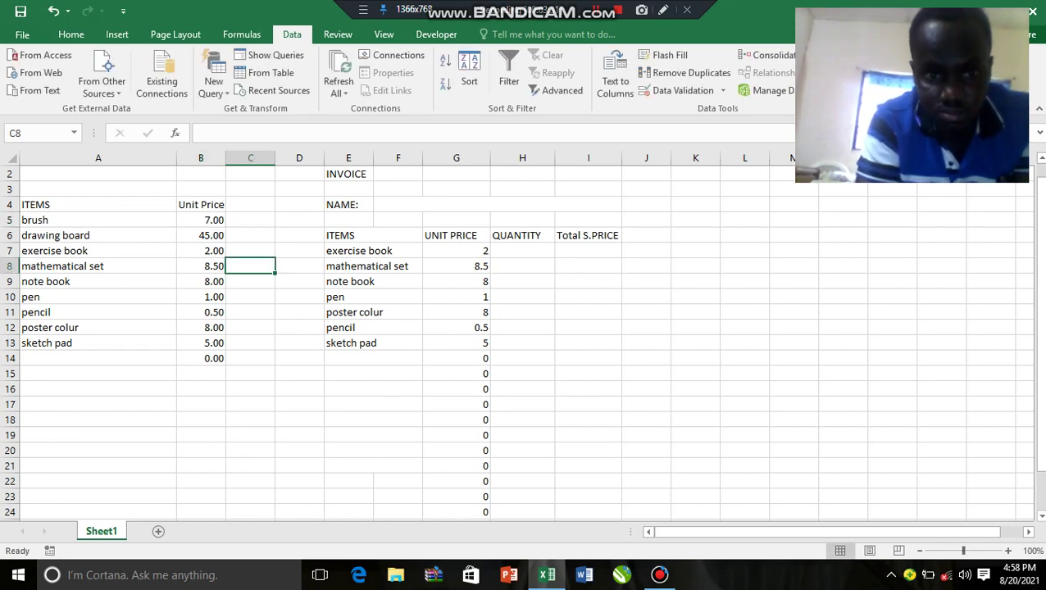
Step: Choose brush as the item in E14
{"action": "left_click", "coordinate": [373, 359]}
{"action": "left_click", "coordinate": [429, 358]}
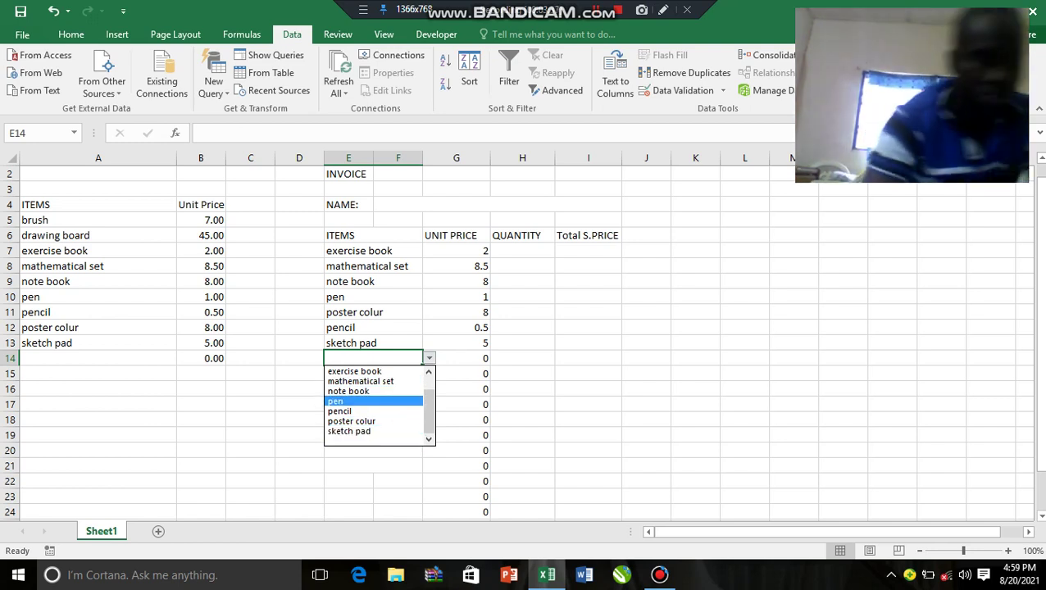
{"action": "scroll", "coordinate": [377, 406], "scroll_direction": "up", "scroll_amount": 1}
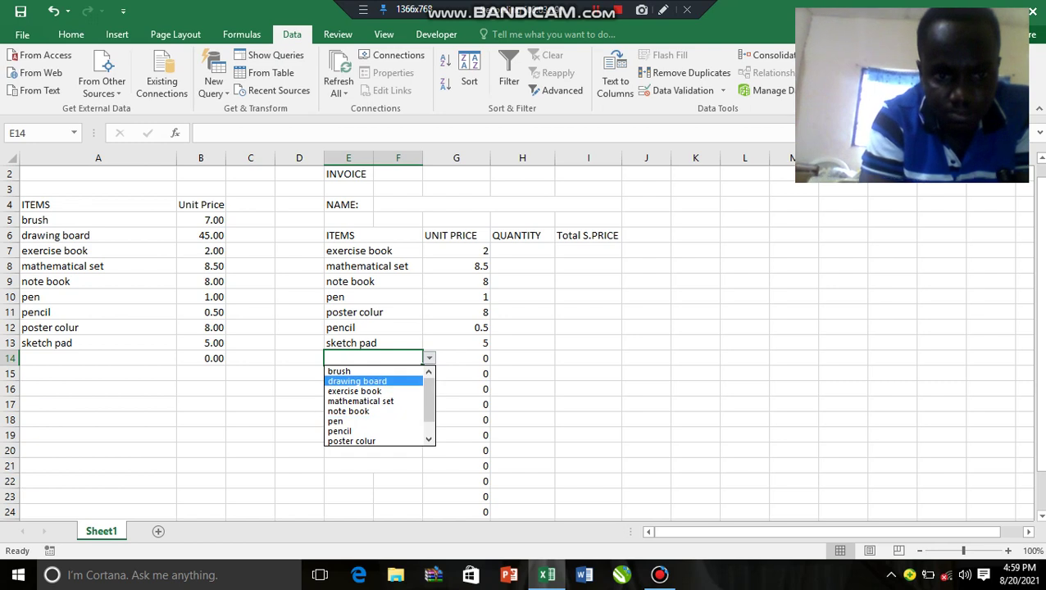
{"action": "key", "text": "Return"}
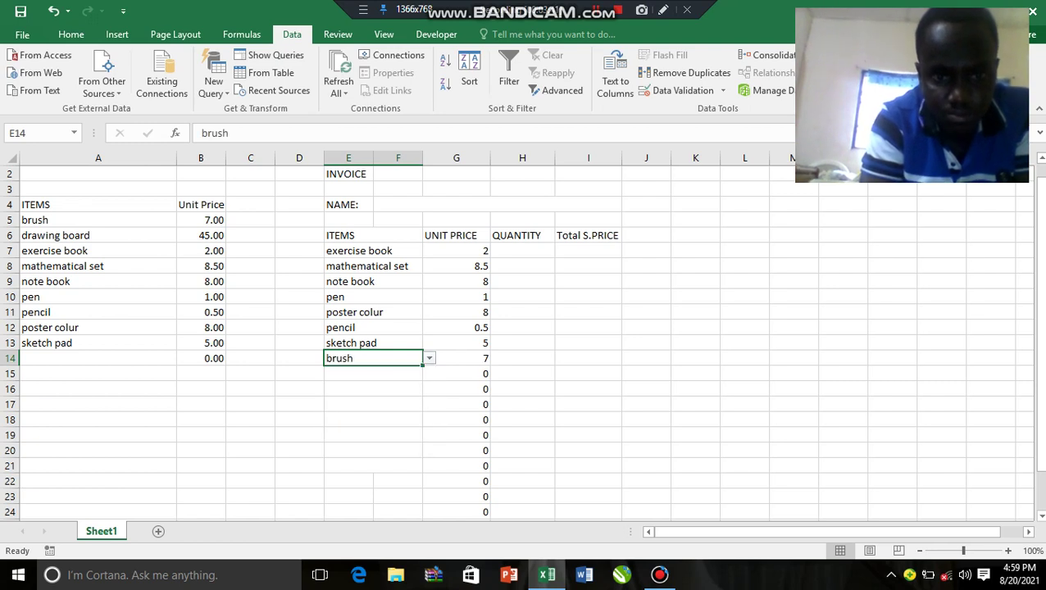
{"action": "left_click", "coordinate": [373, 374]}
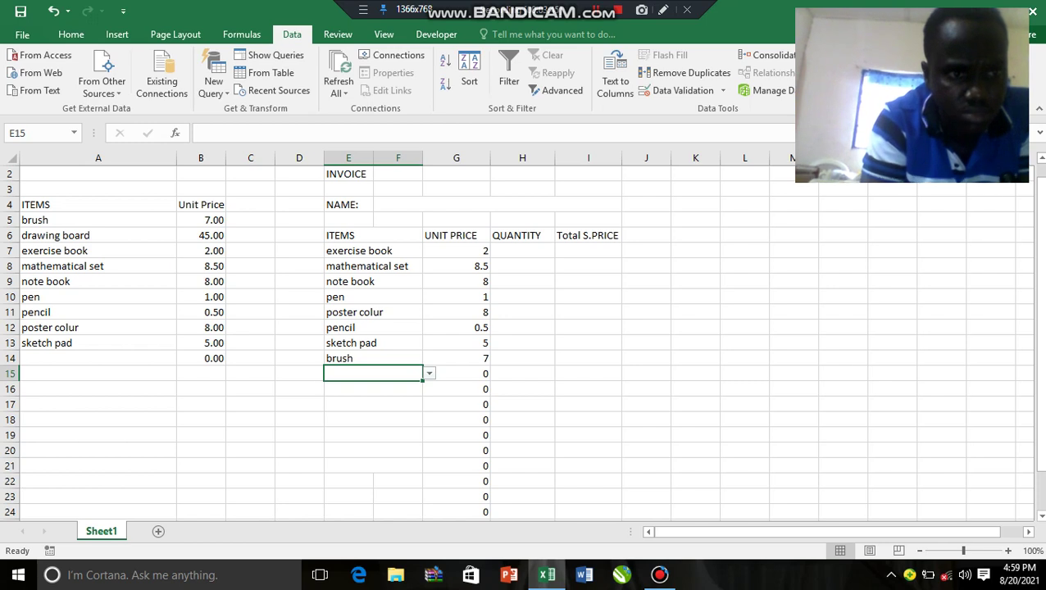
Step: Set the exercise book list price to 3.00 so G7 shows 3
{"action": "left_click", "coordinate": [200, 266]}
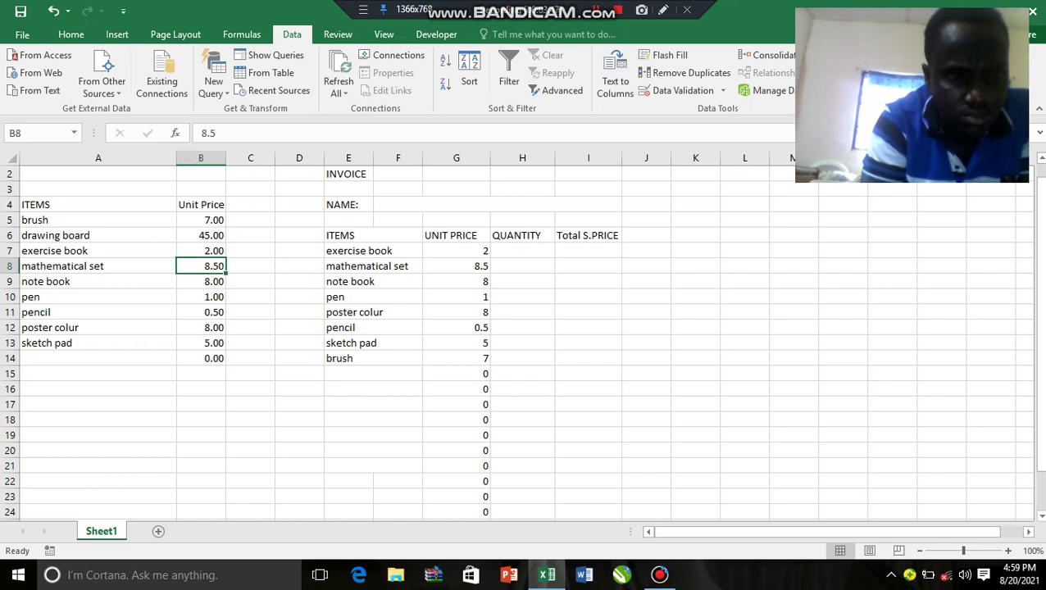
{"action": "left_click", "coordinate": [201, 251]}
{"action": "type", "text": "2"}
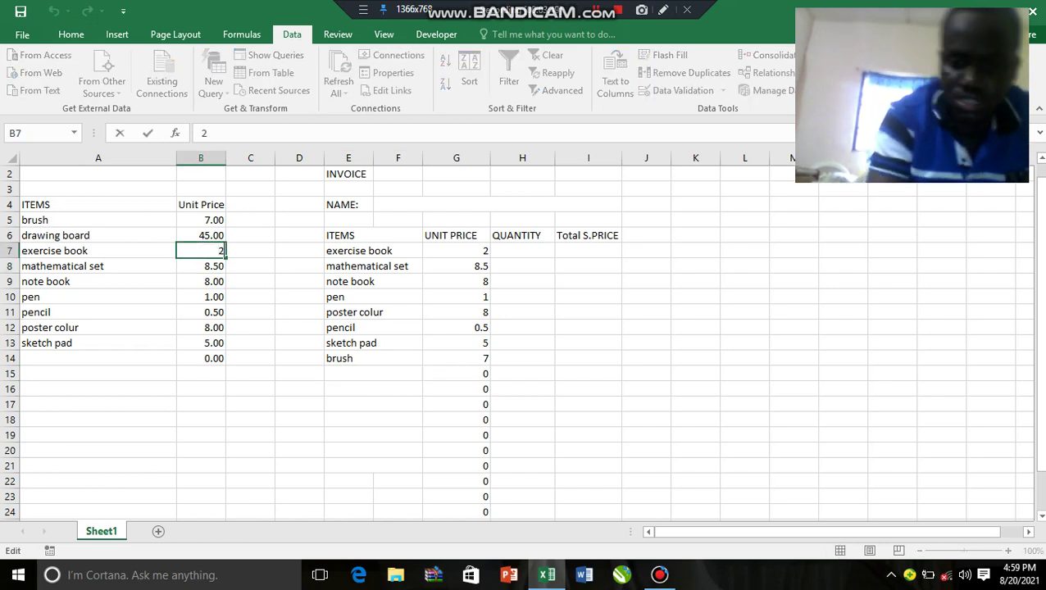
{"action": "key", "text": "BackSpace"}
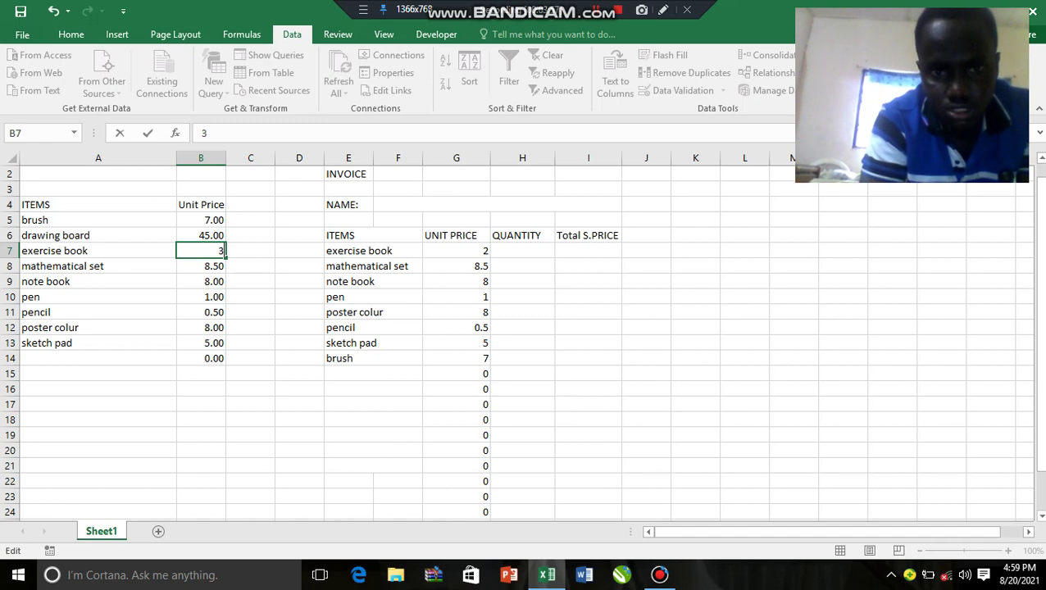
{"action": "left_click", "coordinate": [457, 251]}
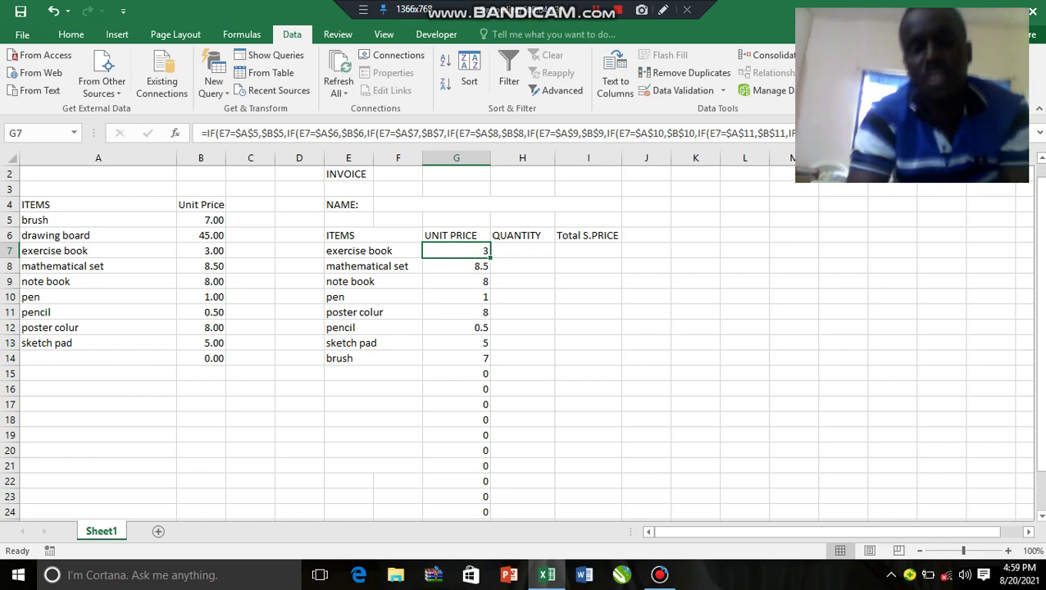
{"action": "key", "text": "Right"}
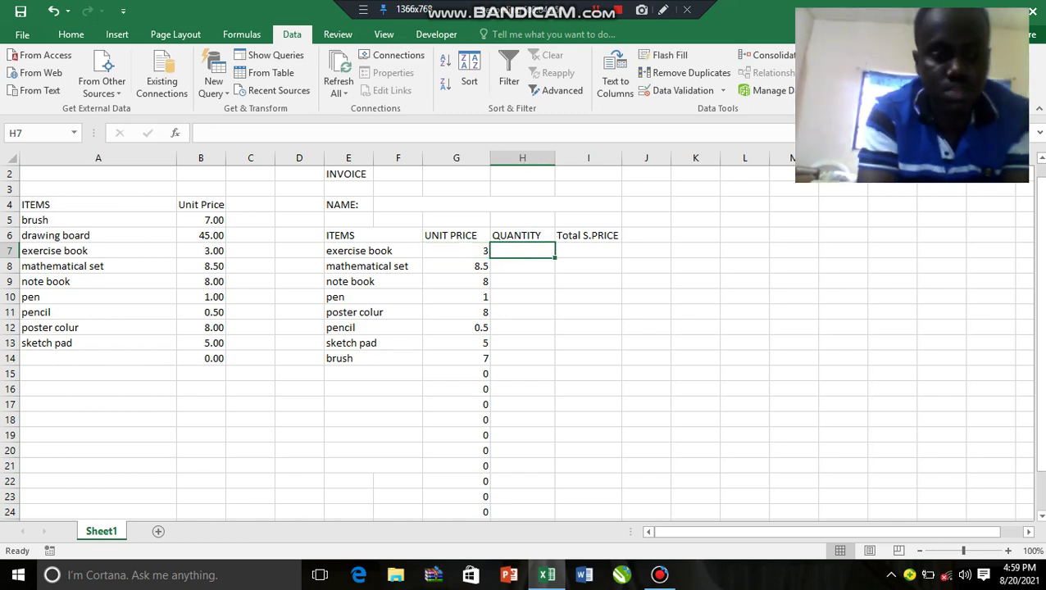
Step: Enter a quantity of 2 for exercise book in H7
{"action": "type", "text": "2"}
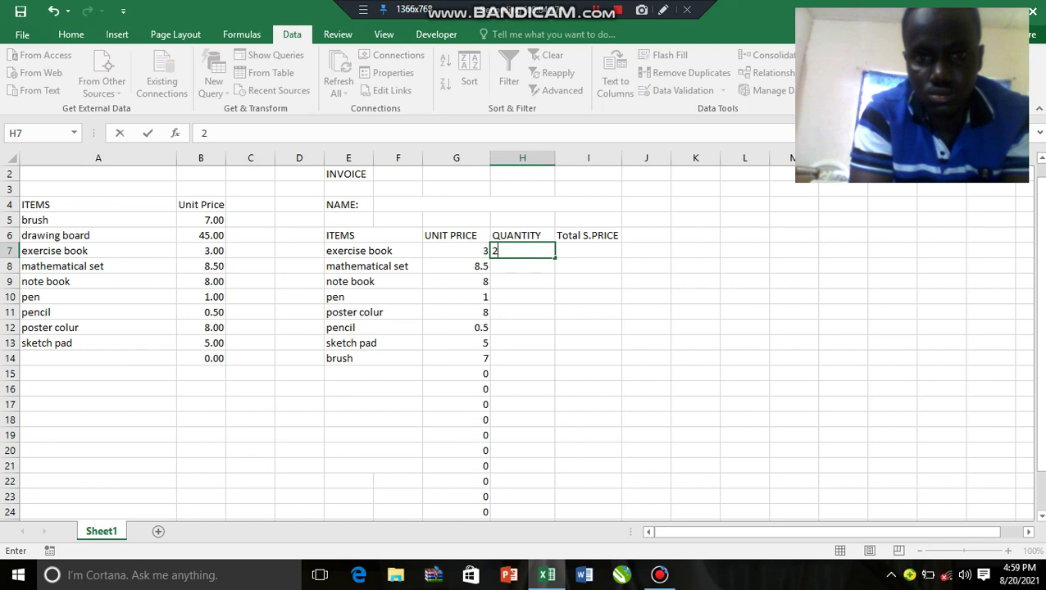
{"action": "key", "text": "Return"}
{"action": "left_click_drag", "start_coordinate": [528, 274], "coordinate": [594, 258]}
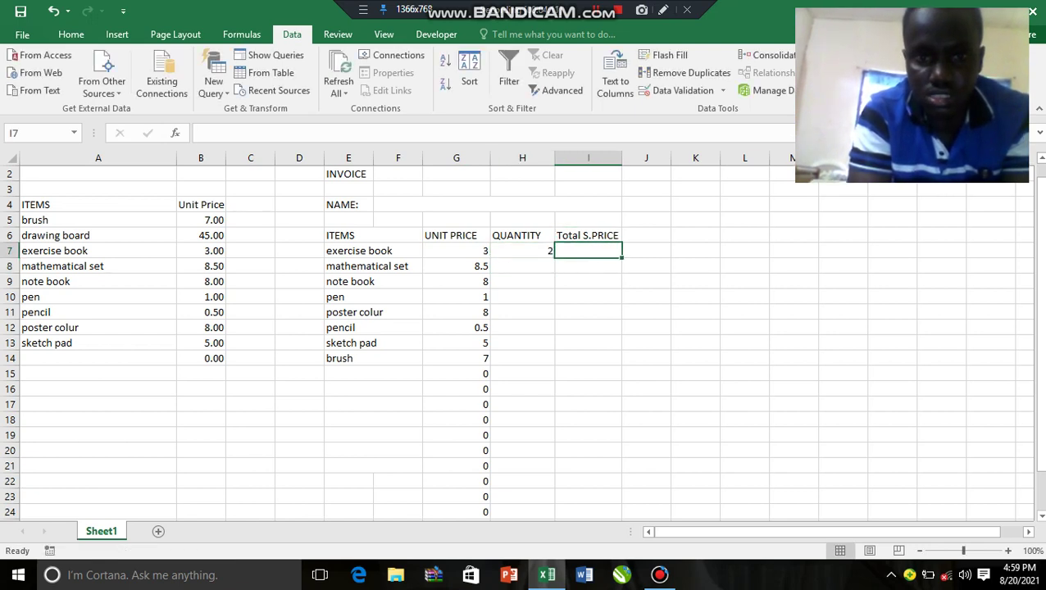
{"action": "left_click", "coordinate": [456, 251]}
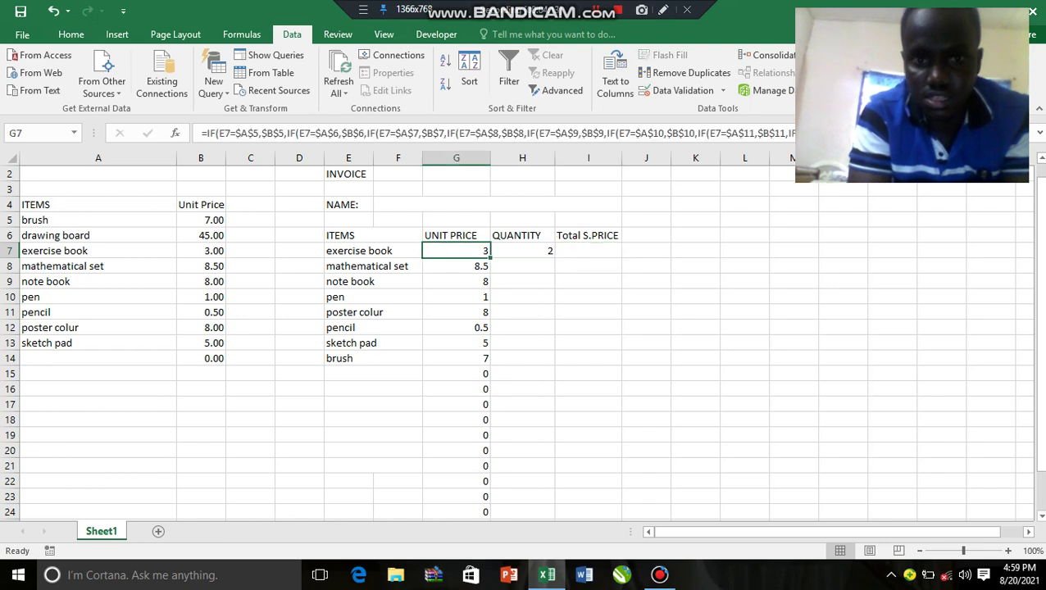
{"action": "key", "text": "Right"}
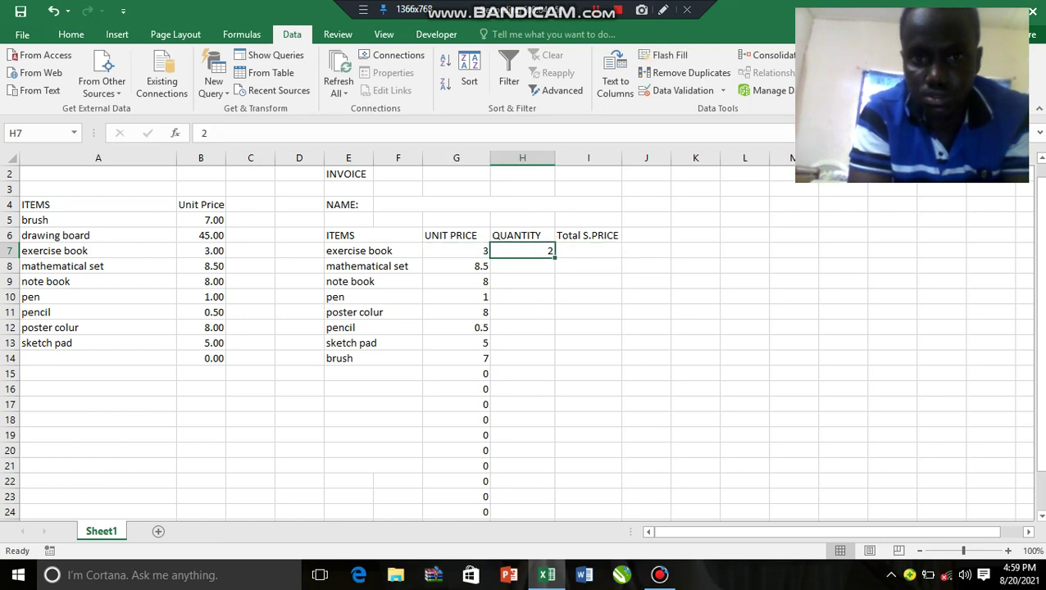
{"action": "key", "text": "Right"}
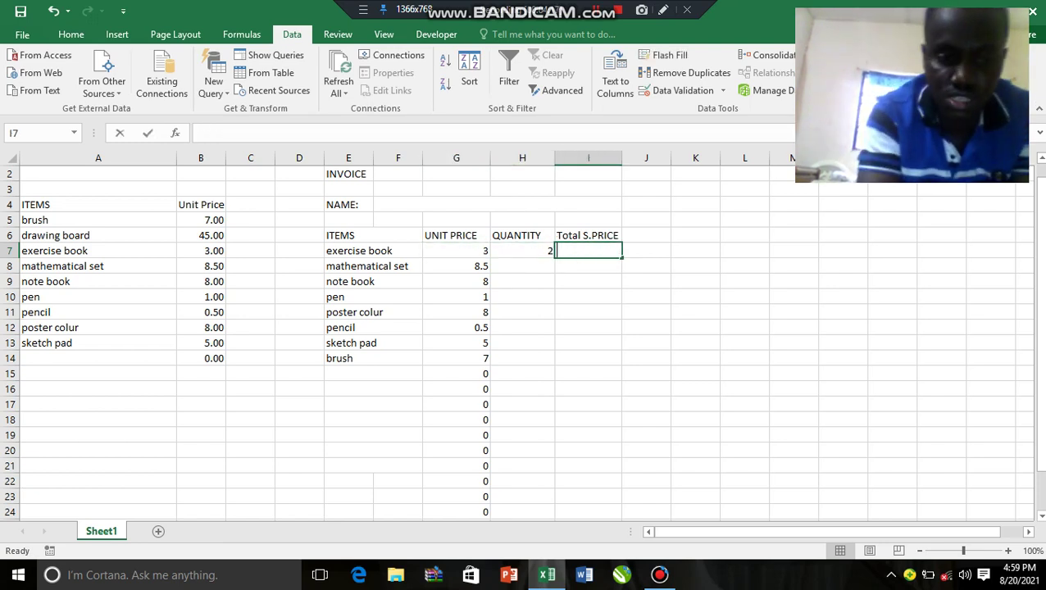
Step: Enter =SUM(G7*H7) in I7 so the Total S.PRICE shows 6
{"action": "type", "text": "=su"}
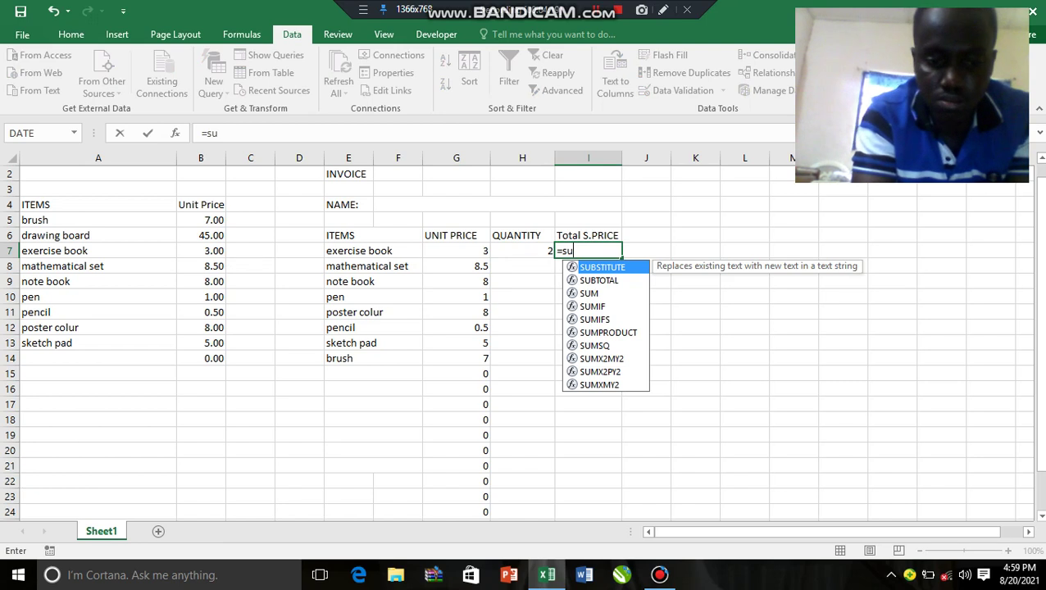
{"action": "type", "text": "m("}
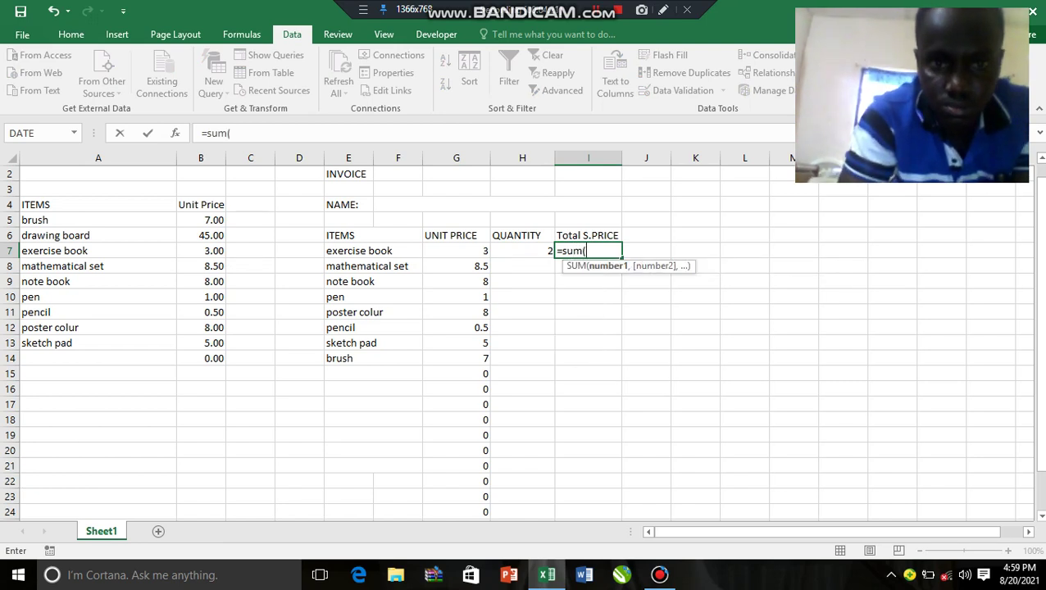
{"action": "key", "text": "Left"}
{"action": "key", "text": "Left"}
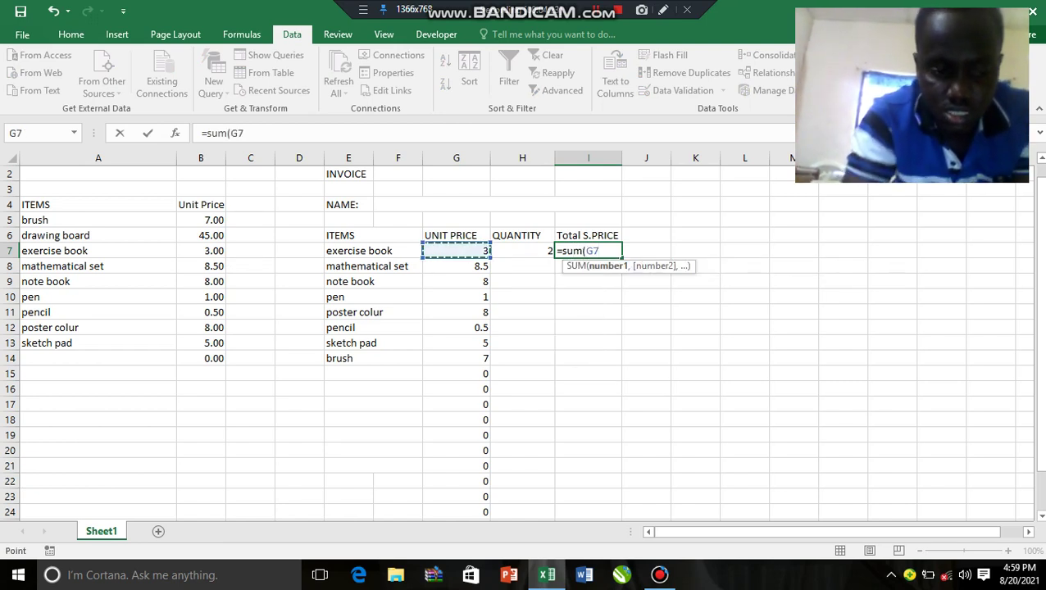
{"action": "type", "text": "*"}
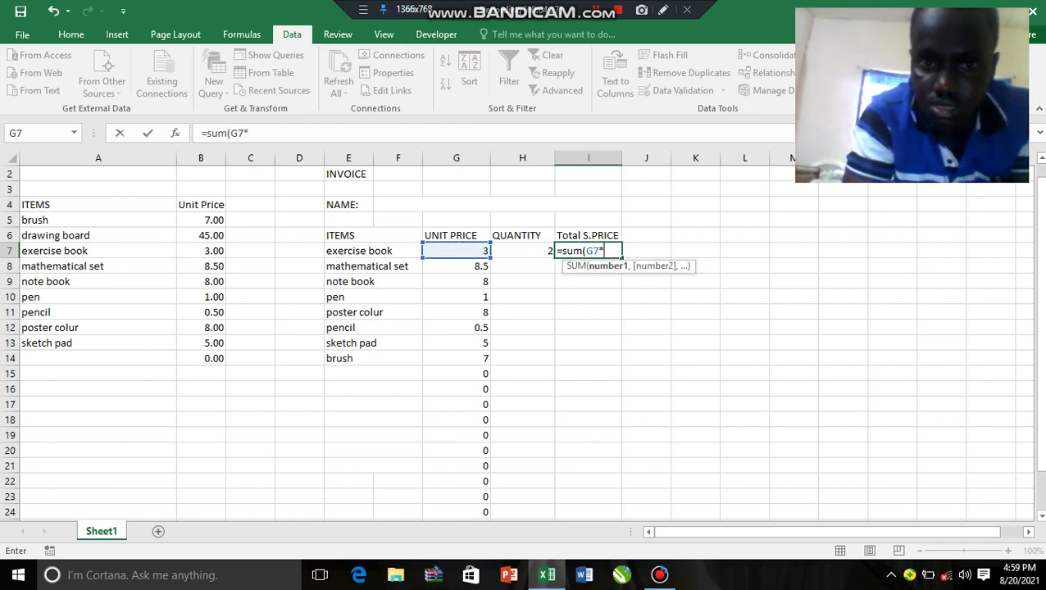
{"action": "key", "text": "Left"}
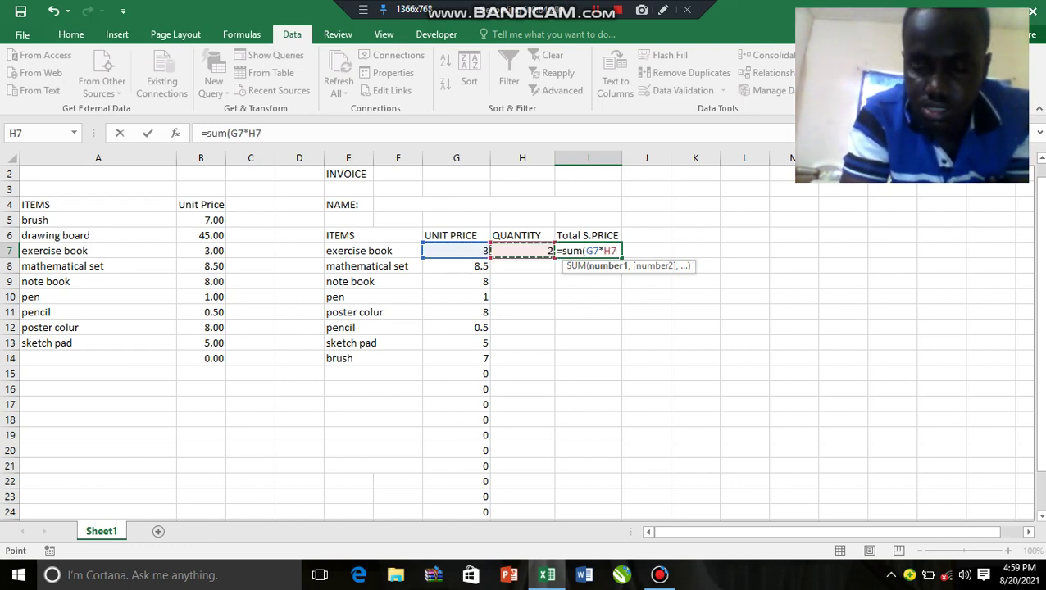
{"action": "key", "text": "Return"}
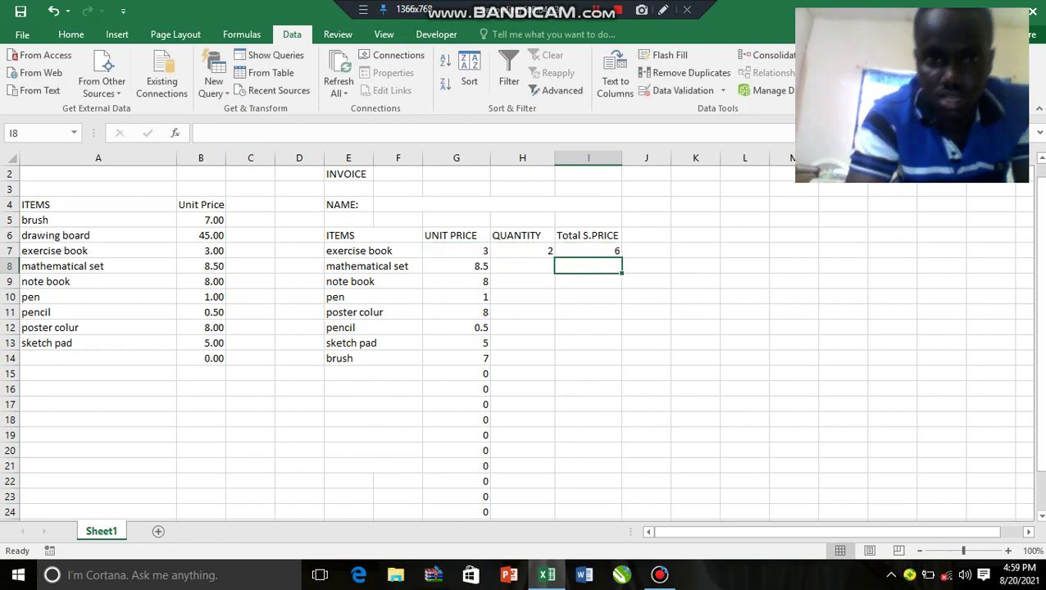
{"action": "left_click", "coordinate": [588, 251]}
Step: Fill I7's total price formula down to I27
{"action": "left_click_drag", "start_coordinate": [621, 258], "coordinate": [621, 497]}
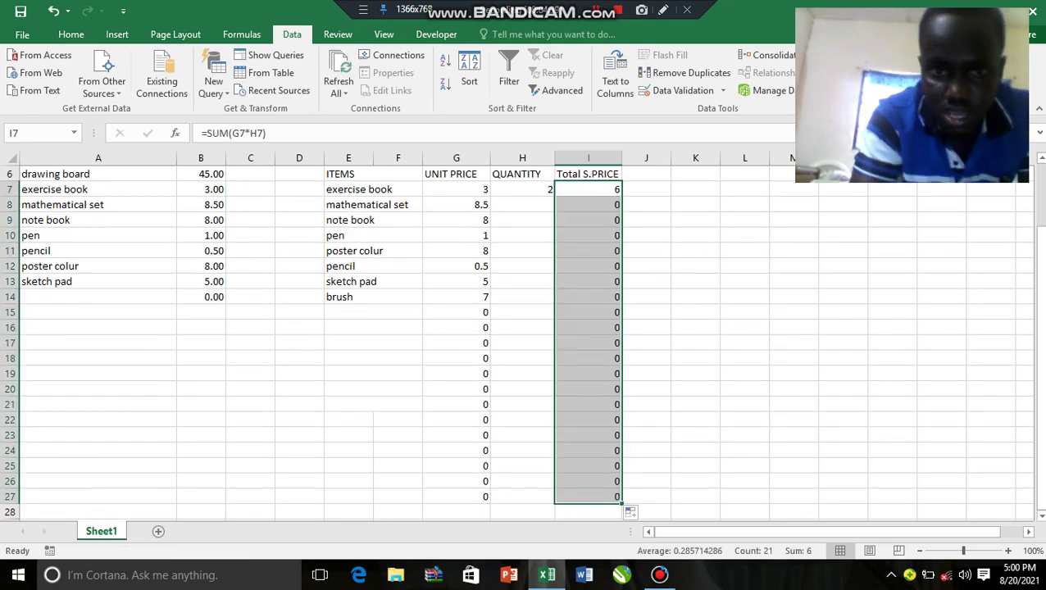
{"action": "left_click", "coordinate": [695, 389]}
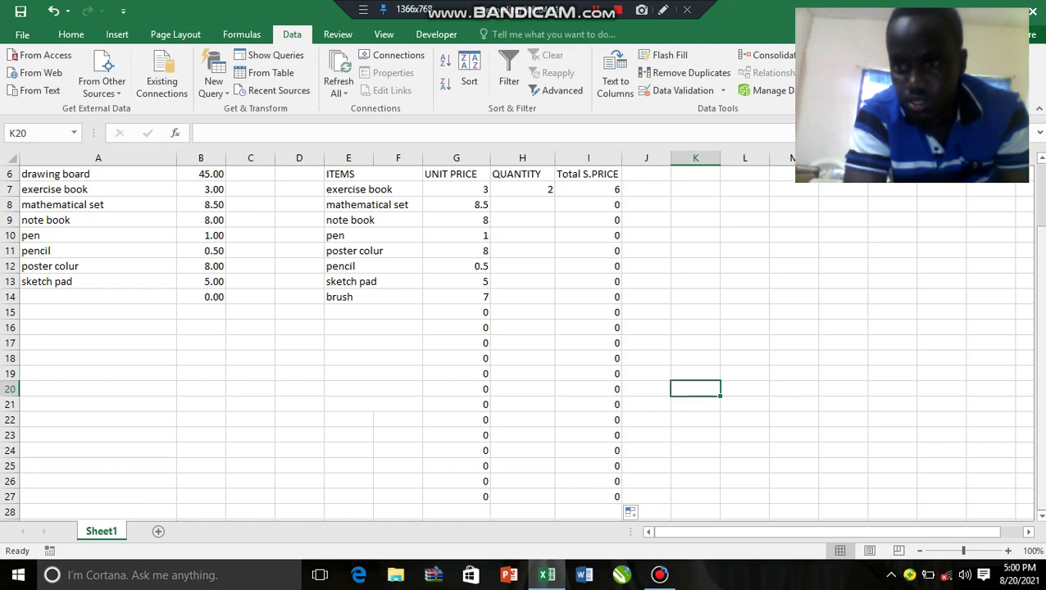
{"action": "left_click_drag", "start_coordinate": [1039, 292], "coordinate": [1039, 315]}
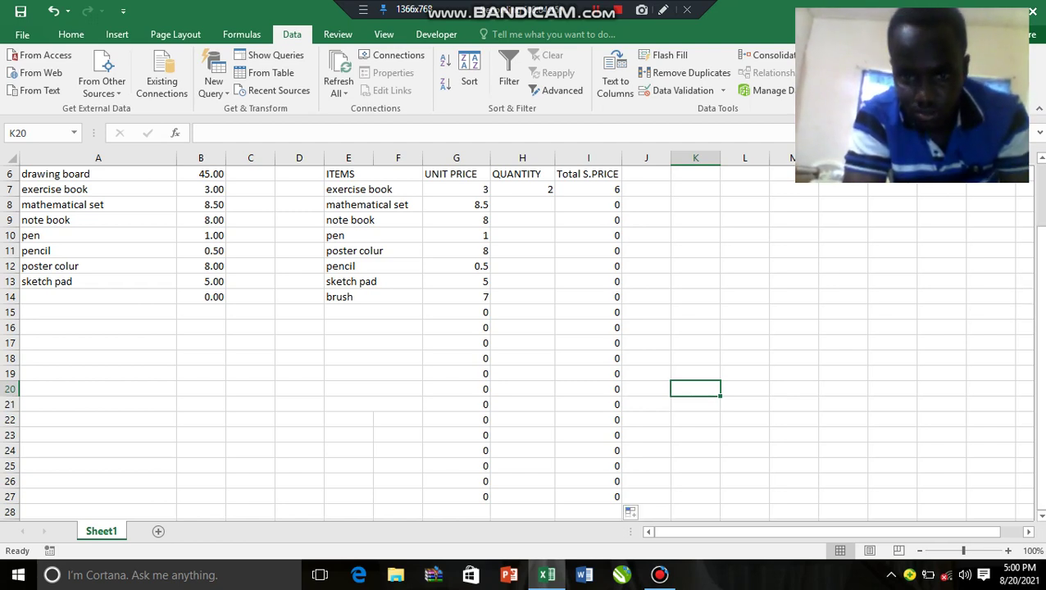
Step: Check the lower unit-price formulas and type TOTAL into H28
{"action": "left_click", "coordinate": [455, 419]}
{"action": "left_click", "coordinate": [455, 481]}
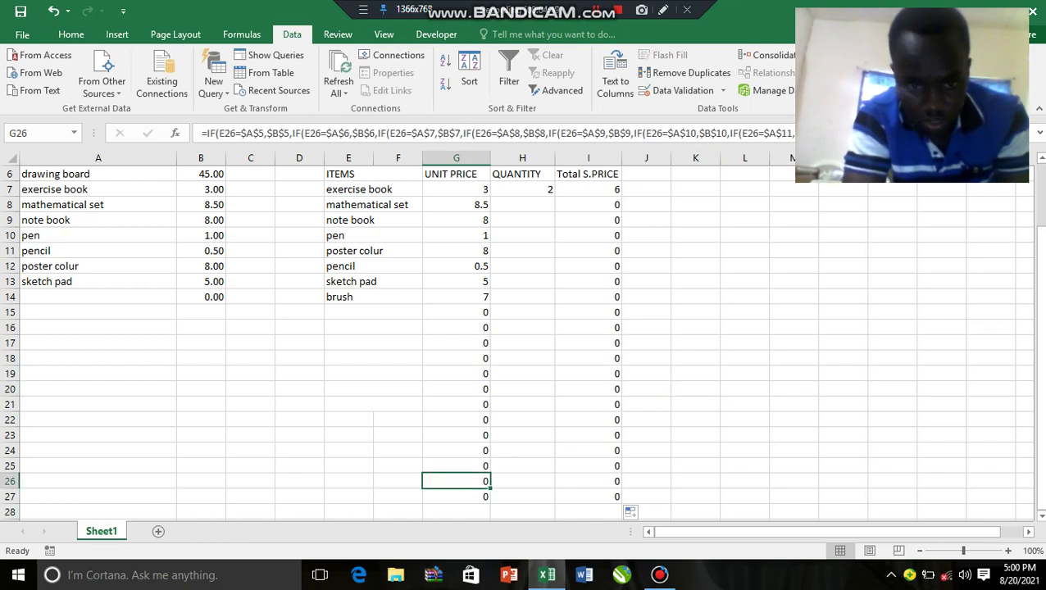
{"action": "left_click", "coordinate": [398, 512]}
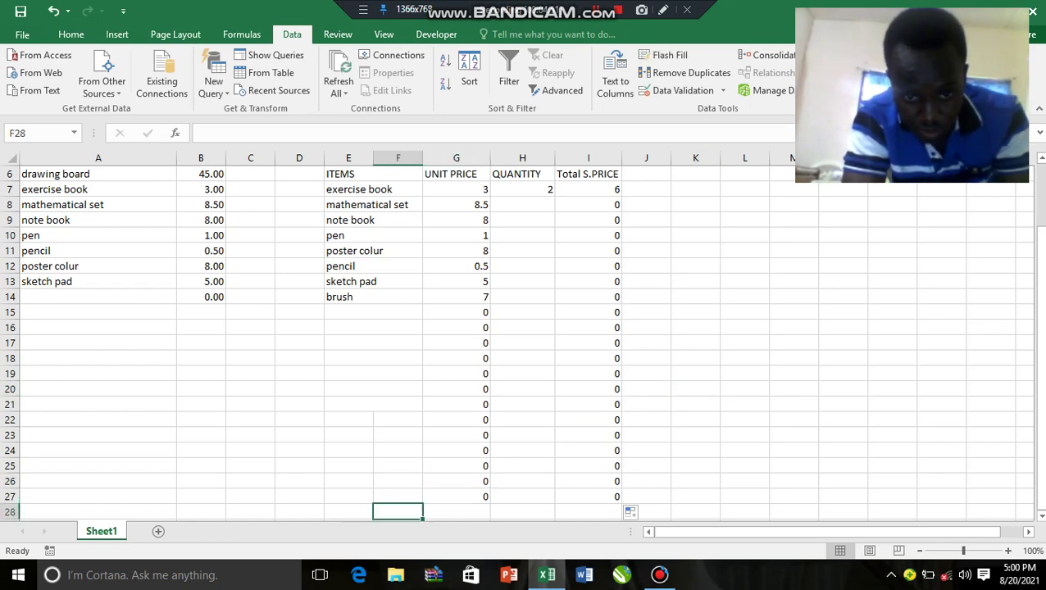
{"action": "left_click", "coordinate": [455, 512]}
{"action": "left_click", "coordinate": [522, 511]}
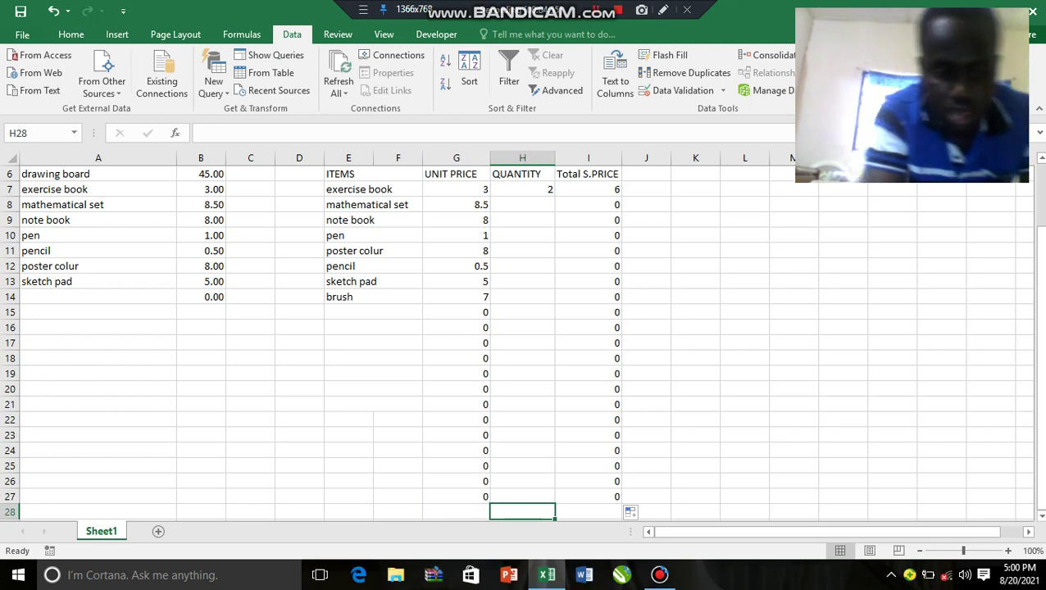
{"action": "type", "text": "TOTAL"}
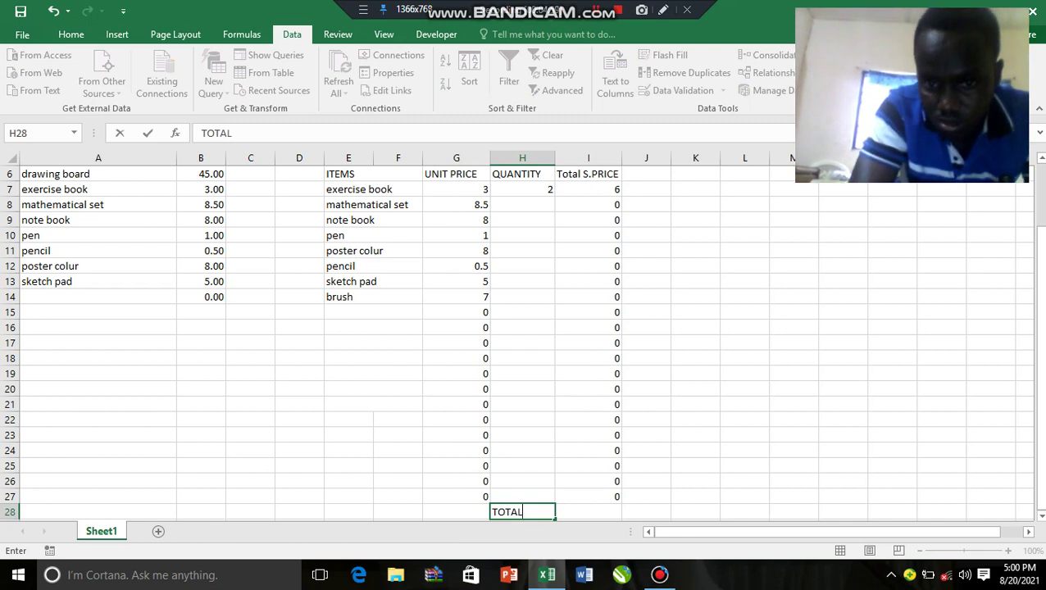
Step: Confirm the TOTAL label in H28 and select the Total S.PRICE cells I7:I27
{"action": "key", "text": "Tab"}
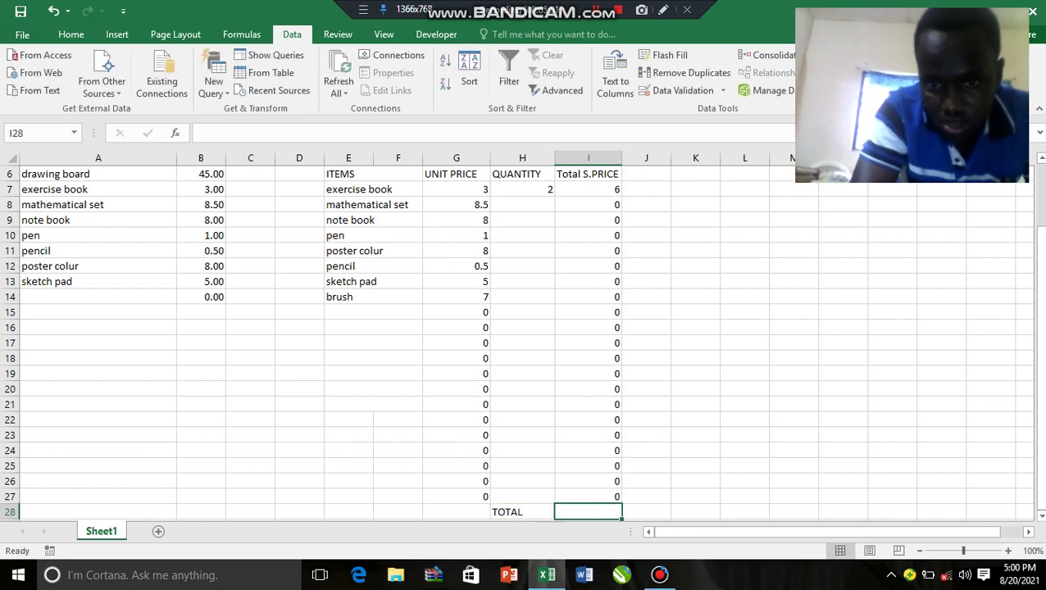
{"action": "left_click_drag", "start_coordinate": [587, 173], "coordinate": [588, 251]}
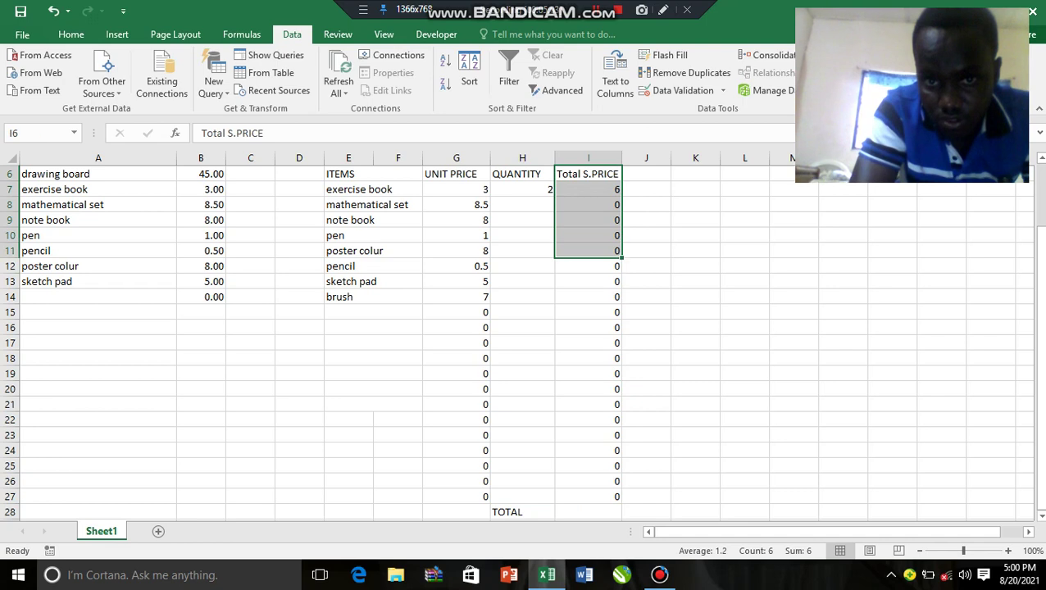
{"action": "key", "text": "ctrl+Down"}
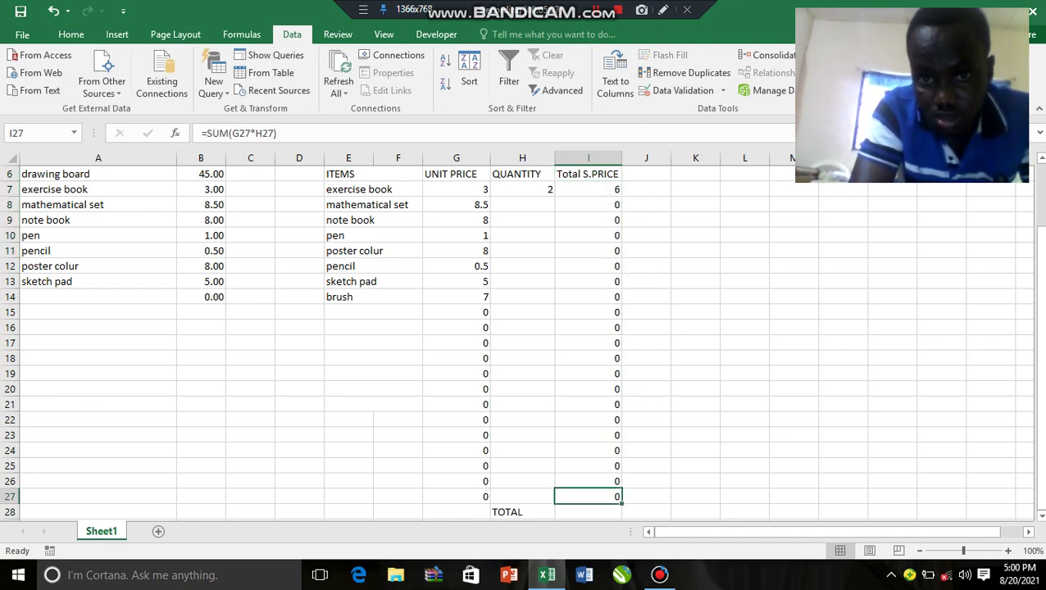
{"action": "left_click_drag", "start_coordinate": [588, 189], "coordinate": [588, 497]}
Step: Enter =SUM(I7:I27) in I28, giving a grand total of 6
{"action": "left_click", "coordinate": [588, 511]}
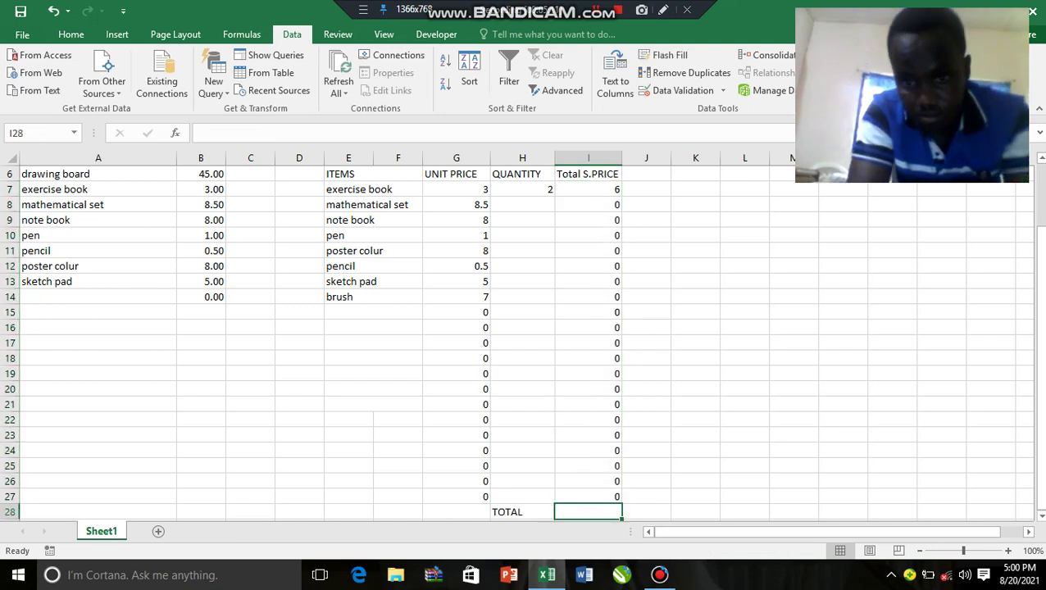
{"action": "type", "text": "=sum"}
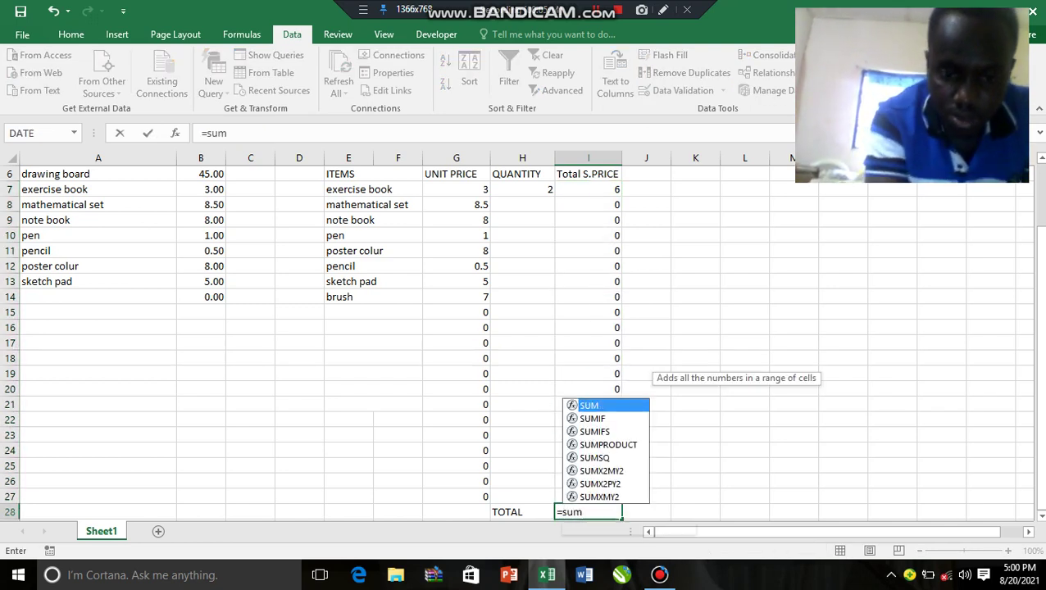
{"action": "type", "text": "("}
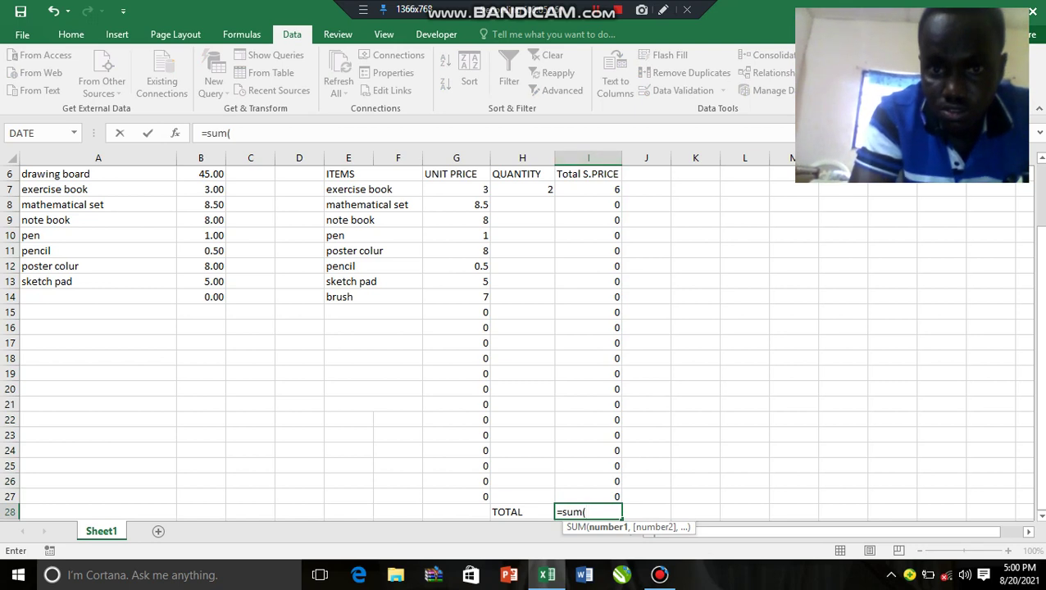
{"action": "left_click_drag", "start_coordinate": [587, 189], "coordinate": [599, 497]}
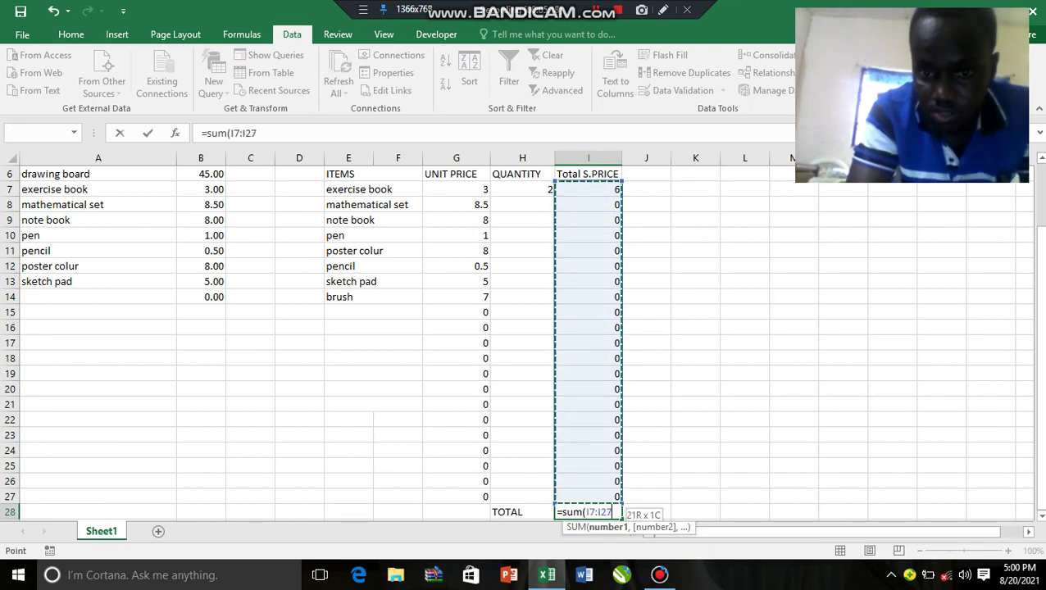
{"action": "key", "text": "Return"}
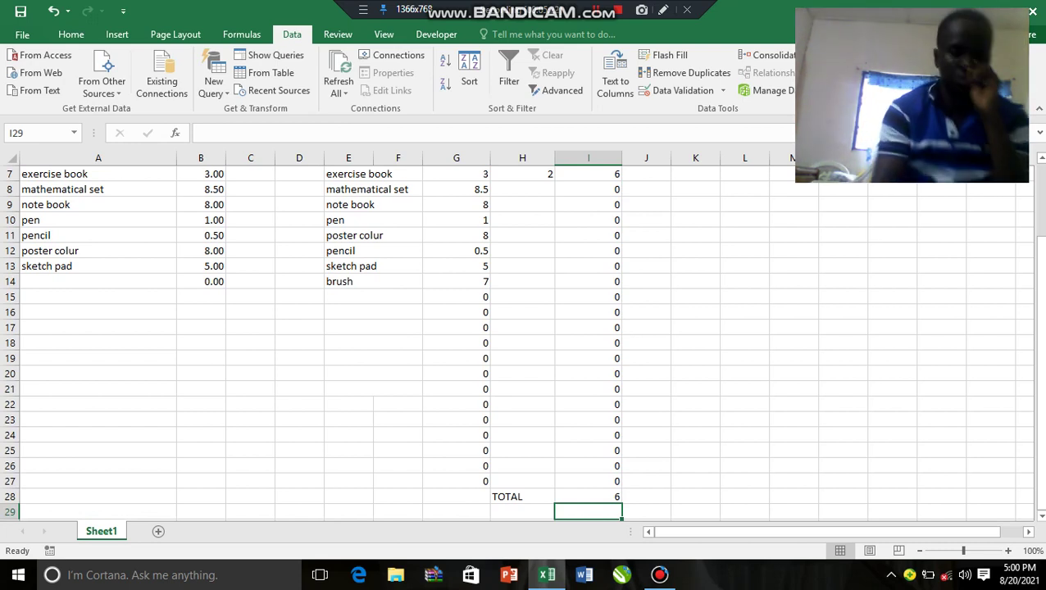
{"action": "left_click_drag", "start_coordinate": [1039, 357], "coordinate": [1039, 350]}
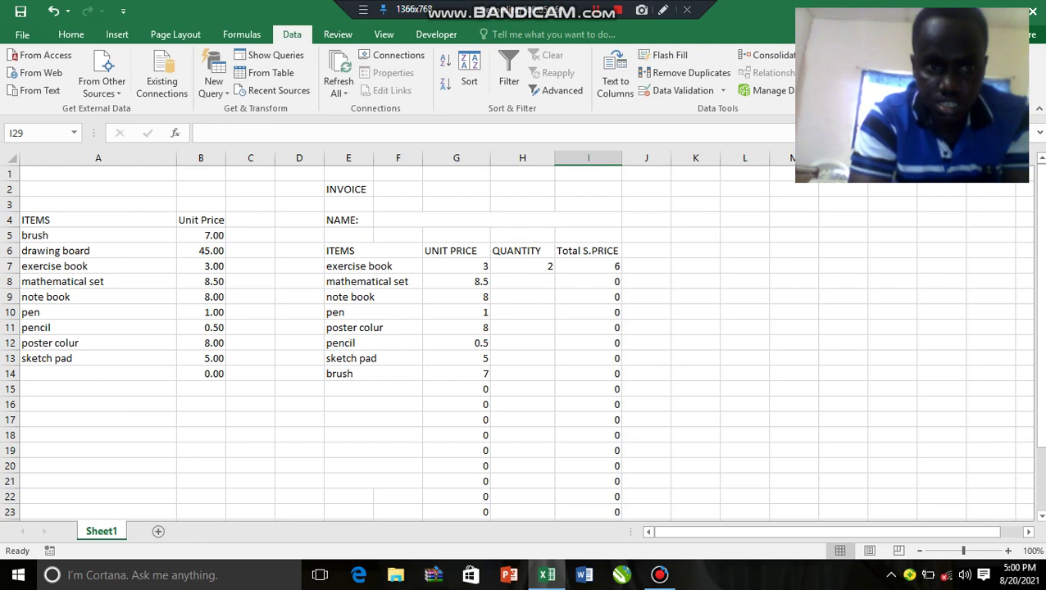
Step: Select the invoice from B2 and switch to Page Break Preview, showing a single Page 1
{"action": "left_click", "coordinate": [201, 188]}
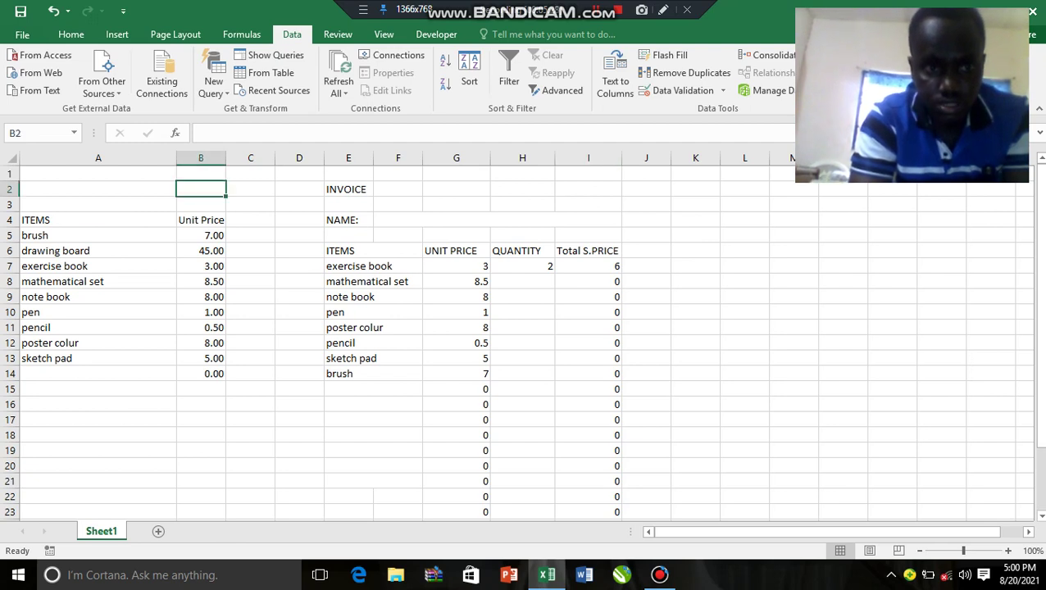
{"action": "left_click_drag", "start_coordinate": [201, 188], "coordinate": [671, 243]}
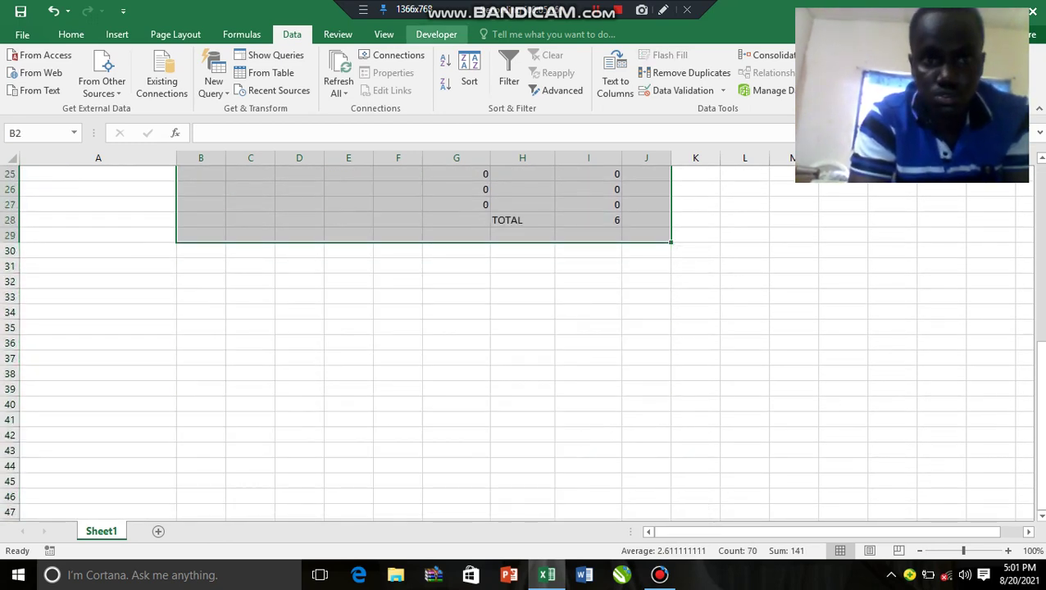
{"action": "left_click", "coordinate": [383, 34]}
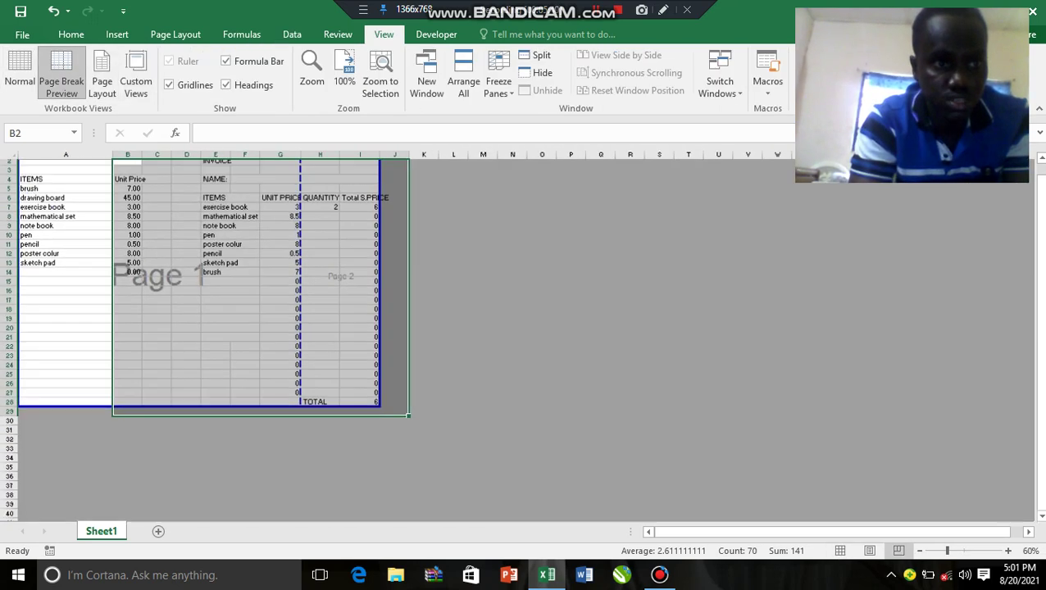
{"action": "left_click", "coordinate": [61, 80]}
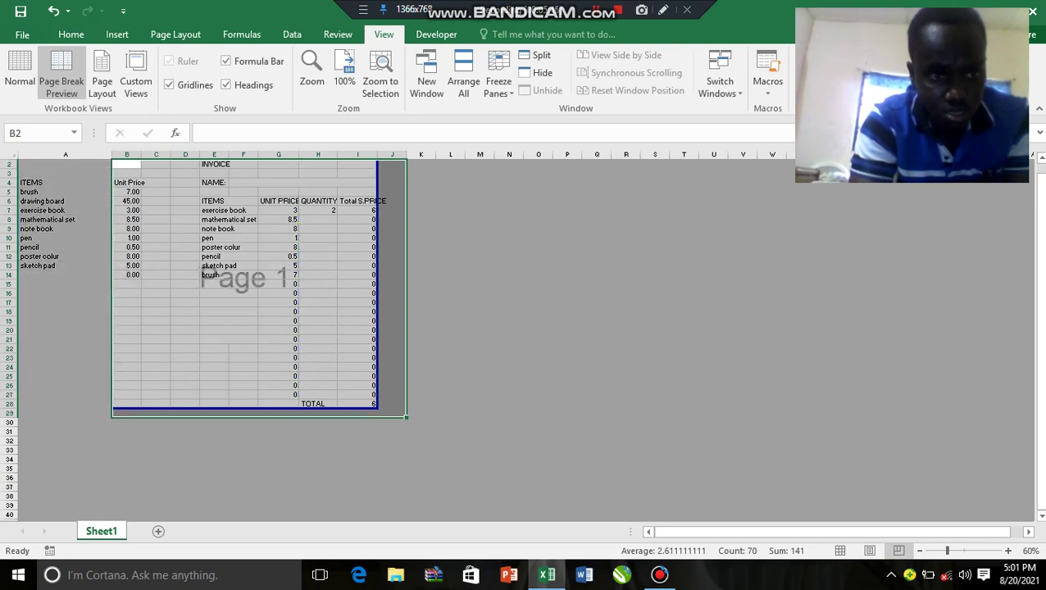
{"action": "left_click", "coordinate": [228, 311]}
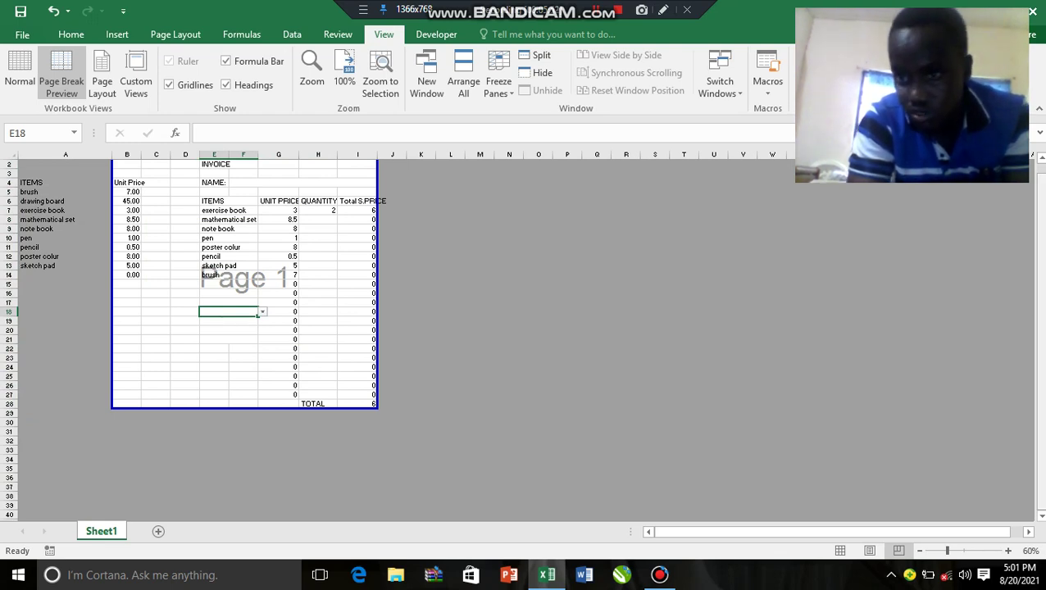
{"action": "left_click_drag", "start_coordinate": [1038, 332], "coordinate": [1038, 322]}
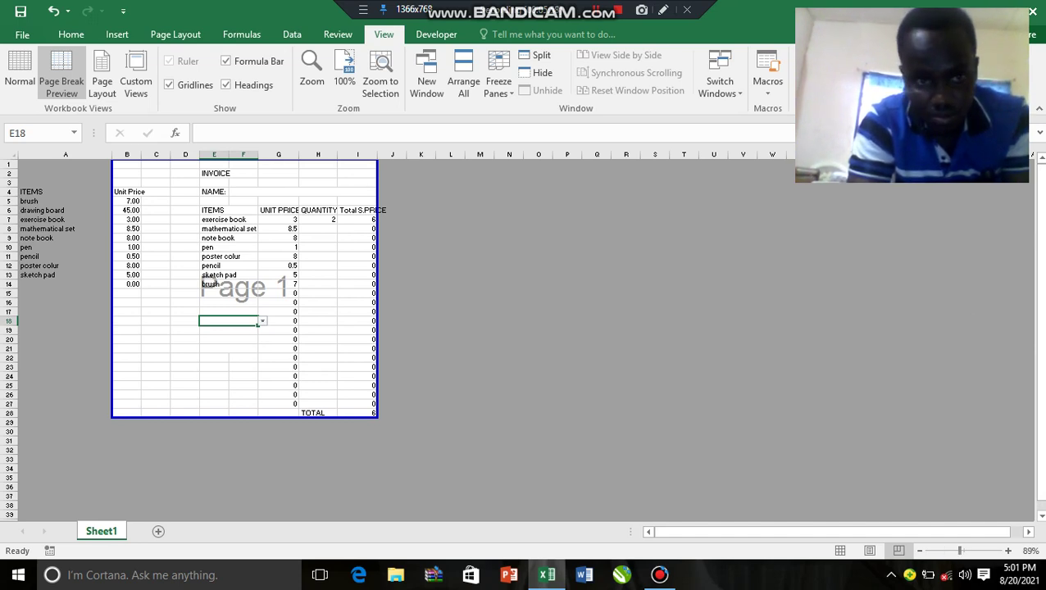
{"action": "left_click", "coordinate": [829, 459]}
{"action": "left_click", "coordinate": [641, 392]}
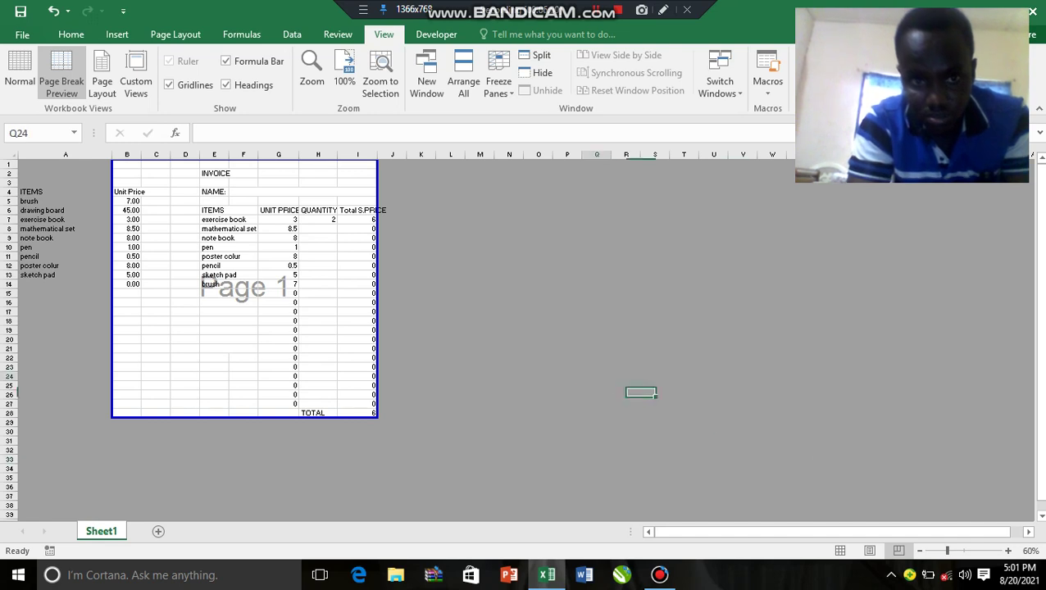
{"action": "left_click", "coordinate": [545, 350]}
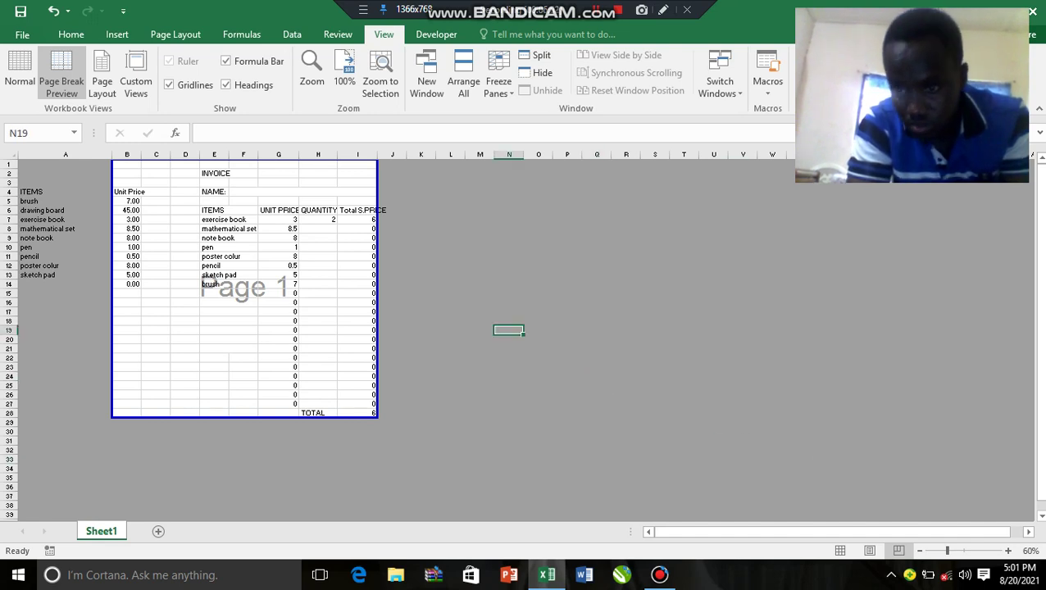
Step: Select the ITEMS cells E7:F21 and bring up the Home ribbon
{"action": "scroll", "coordinate": [516, 319], "scroll_direction": "up", "scroll_amount": 4}
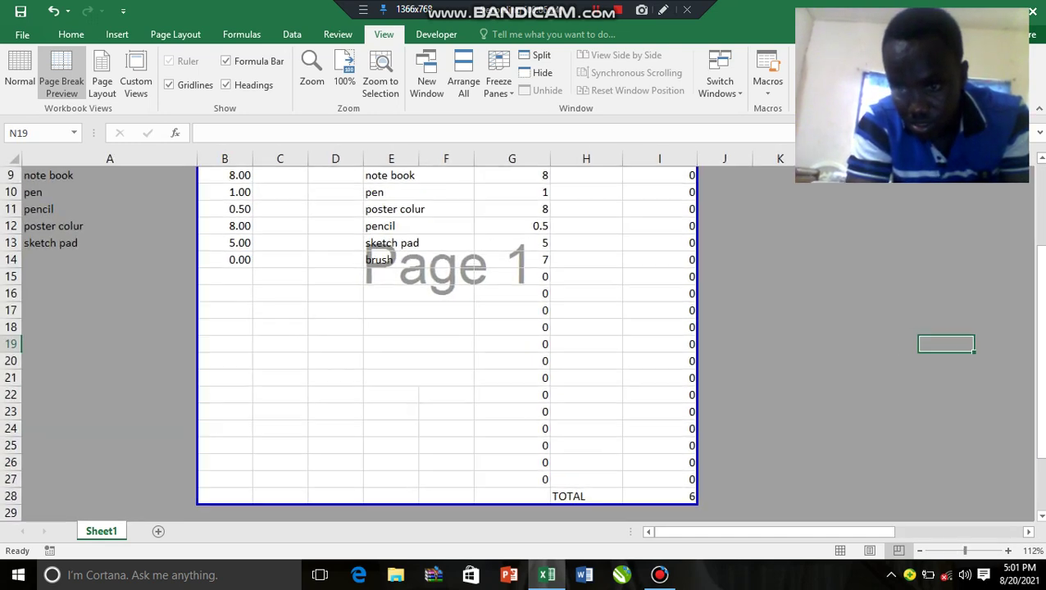
{"action": "left_click_drag", "start_coordinate": [1039, 426], "coordinate": [1040, 345]}
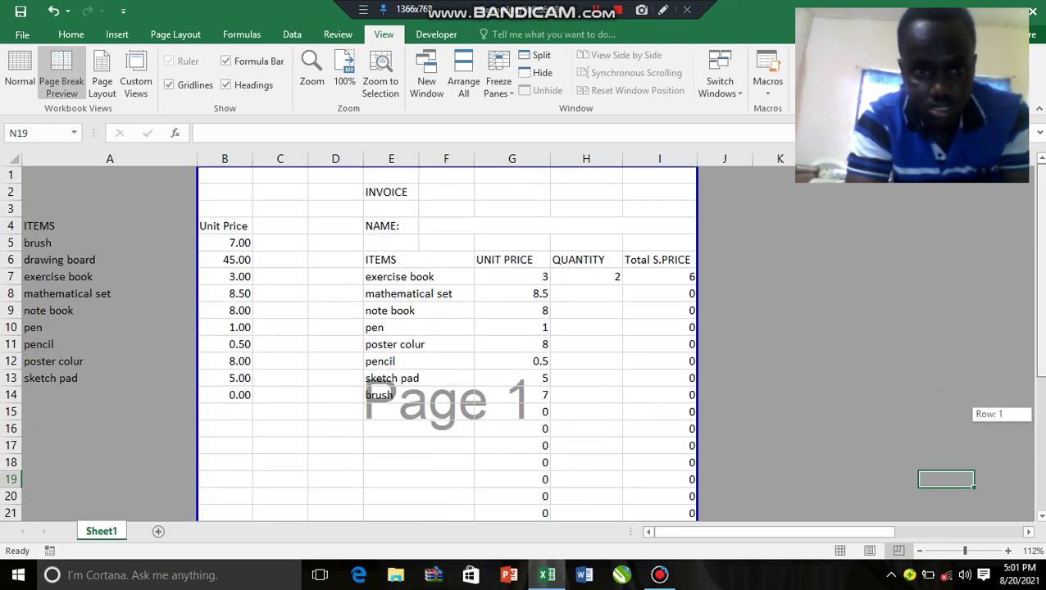
{"action": "mouse_move", "coordinate": [1039, 414]}
{"action": "left_mouse_down"}
{"action": "mouse_move", "coordinate": [1039, 430]}
{"action": "mouse_move", "coordinate": [1039, 414]}
{"action": "left_mouse_up"}
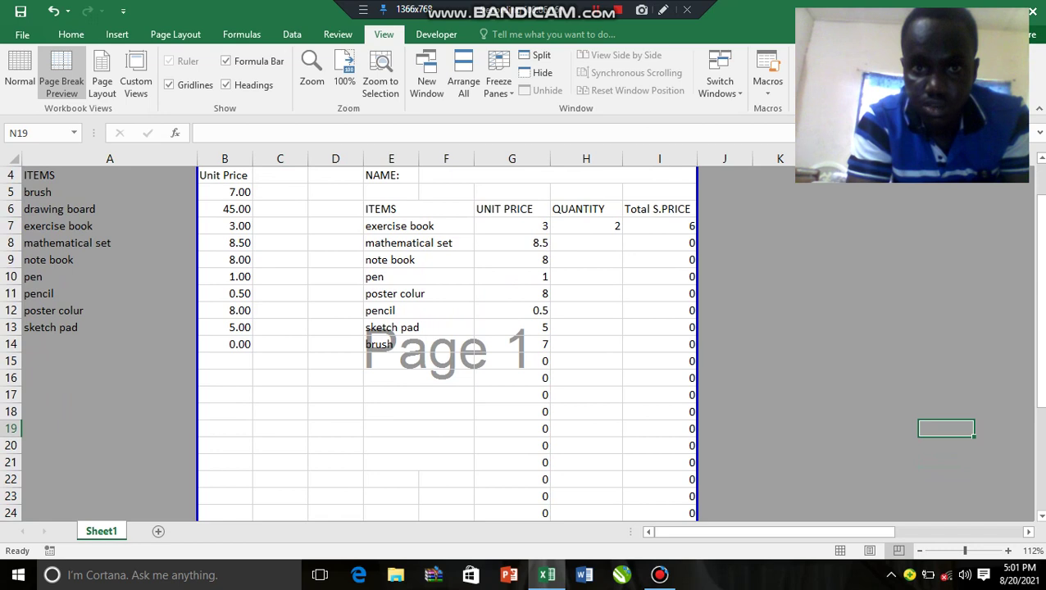
{"action": "left_click_drag", "start_coordinate": [410, 226], "coordinate": [474, 386]}
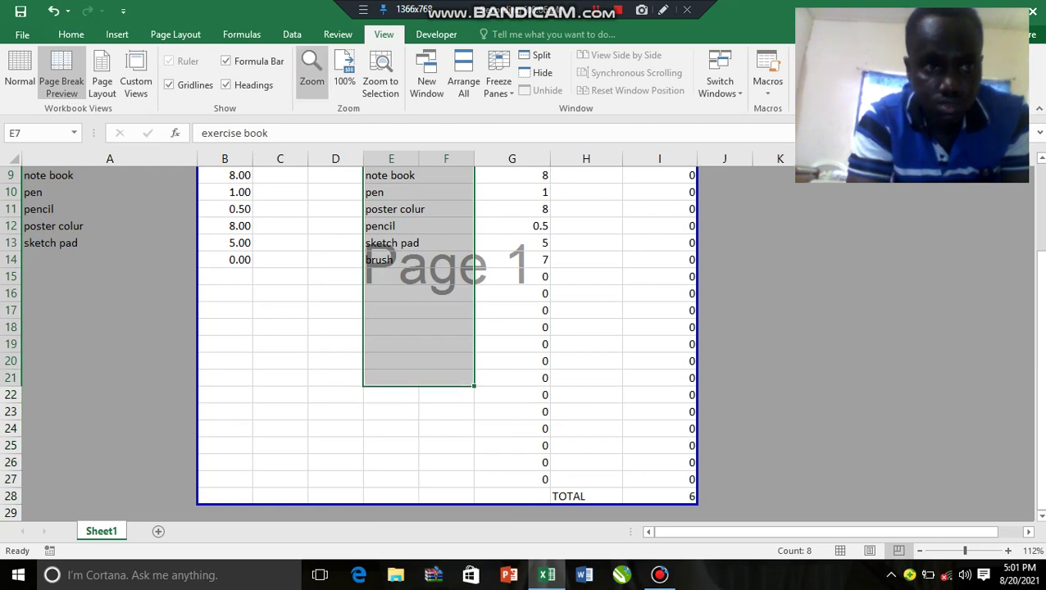
{"action": "left_click", "coordinate": [71, 34]}
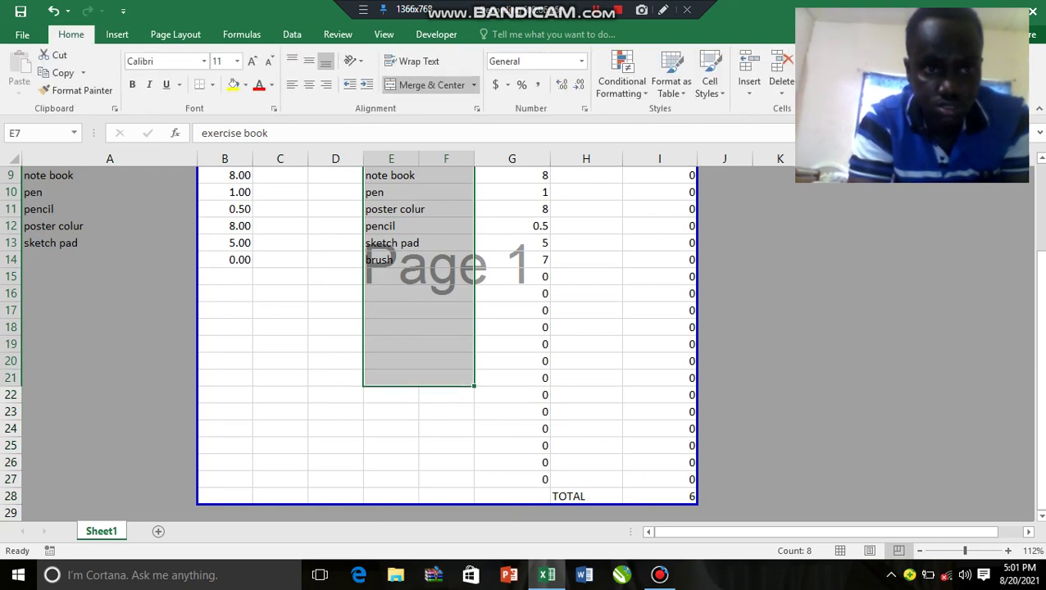
Step: Fill the ITEMS cells E7:F21 and the QUANTITY cells H7:H21 with yellow
{"action": "left_click", "coordinate": [232, 85]}
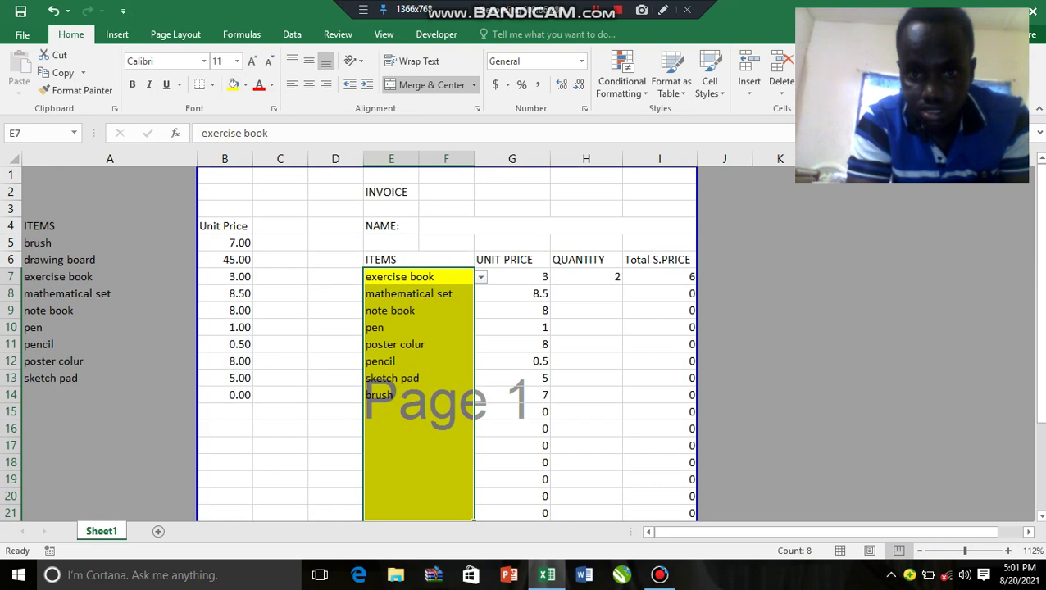
{"action": "left_click_drag", "start_coordinate": [586, 276], "coordinate": [586, 381]}
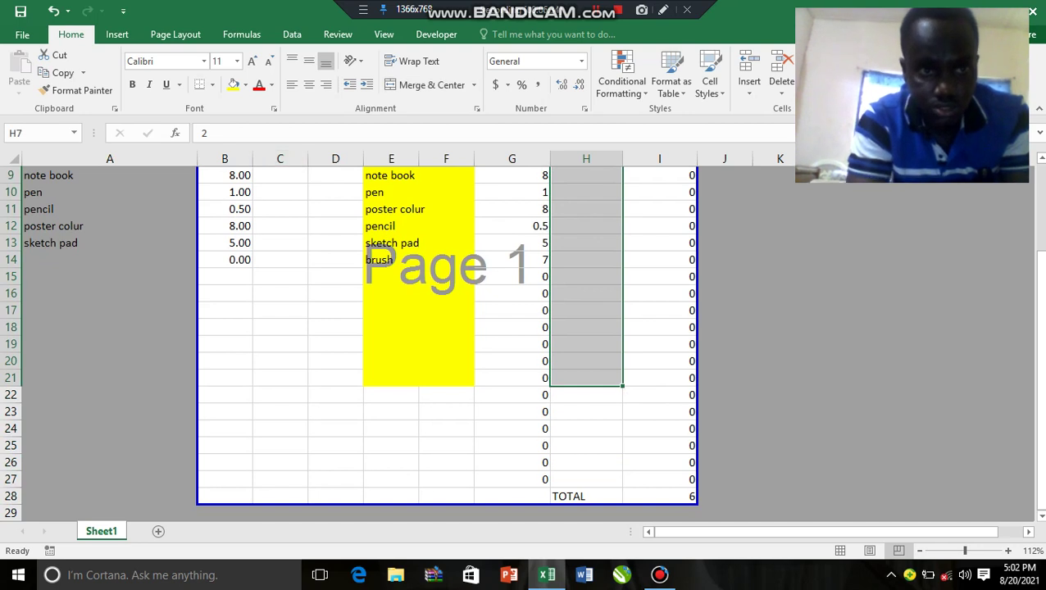
{"action": "left_click", "coordinate": [234, 84]}
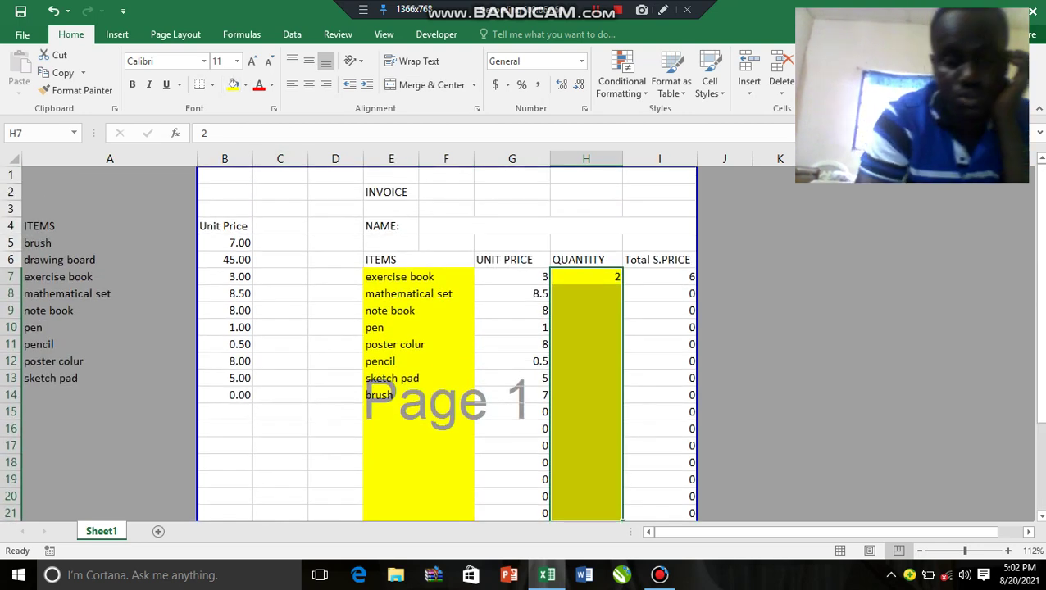
{"action": "left_click", "coordinate": [418, 293]}
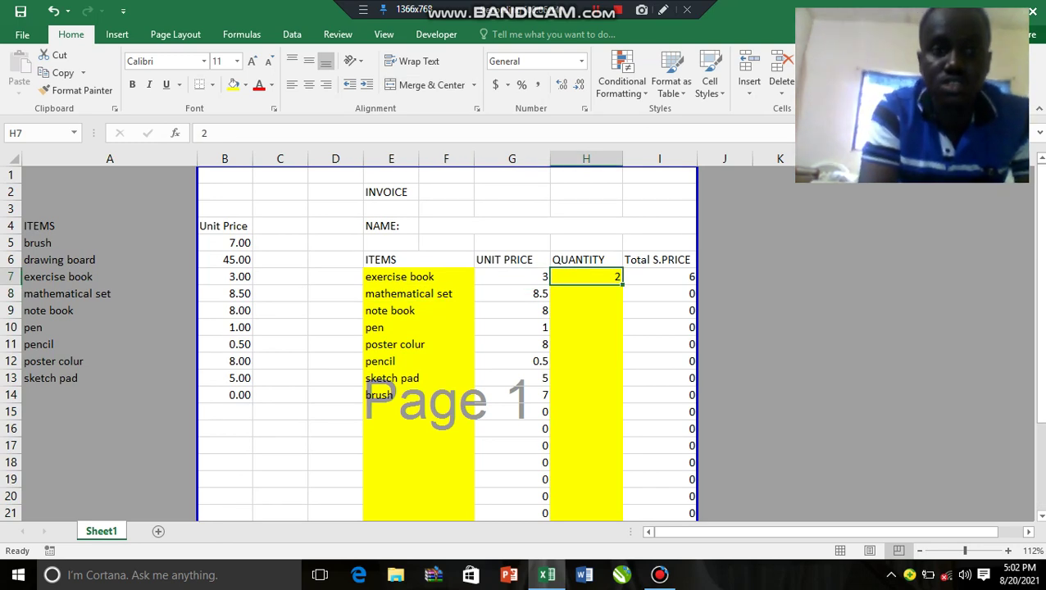
{"action": "left_click", "coordinate": [557, 225]}
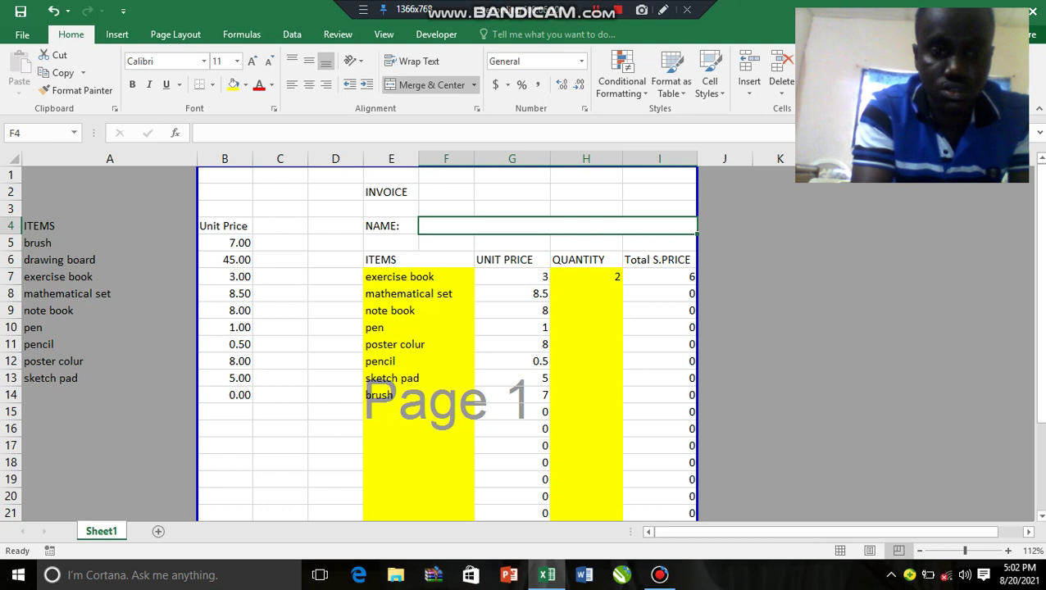
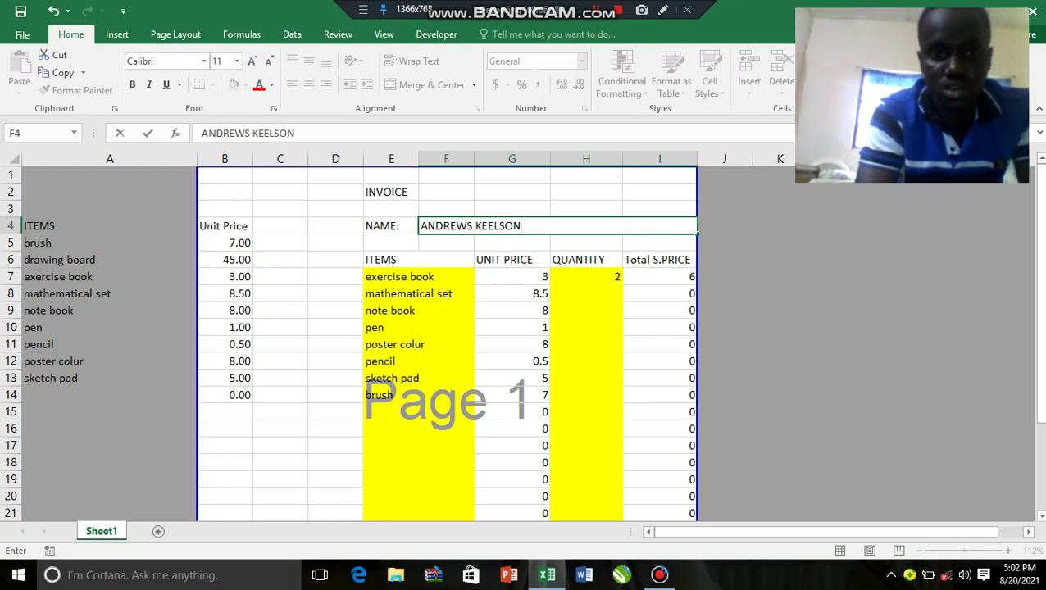
Step: Enter the customer's full name, then choose drawing board as the first item with quantity 1
{"action": "left_click", "coordinate": [418, 276]}
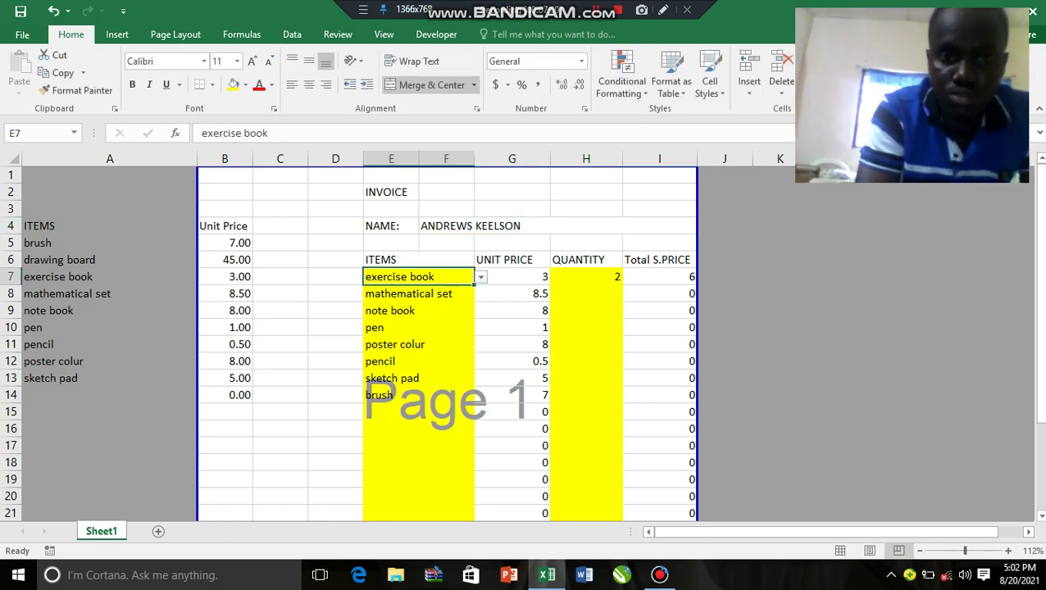
{"action": "key", "text": "alt+Down"}
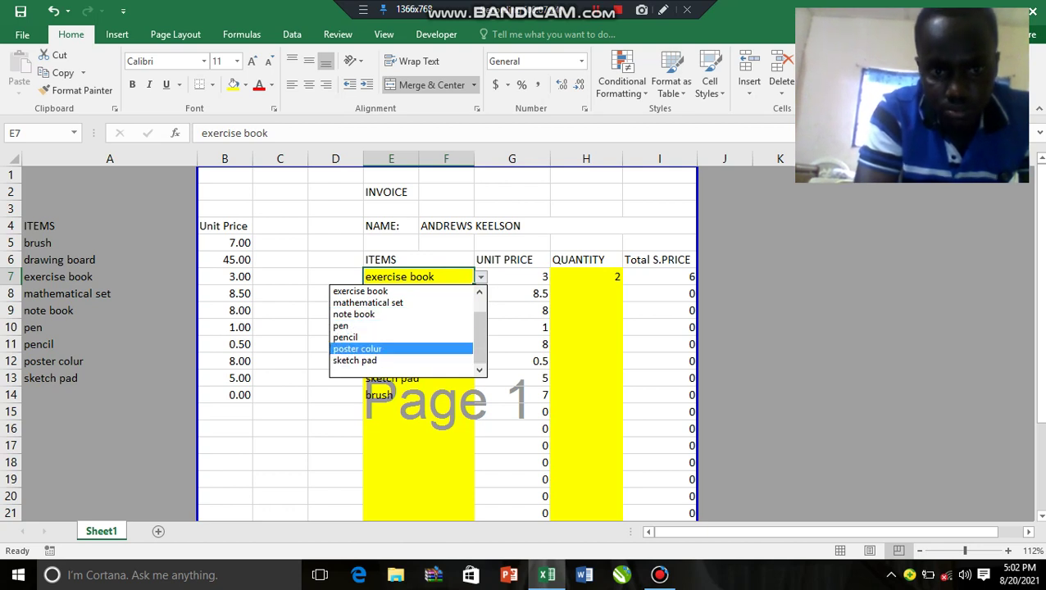
{"action": "scroll", "coordinate": [408, 328], "scroll_direction": "up", "scroll_amount": 2}
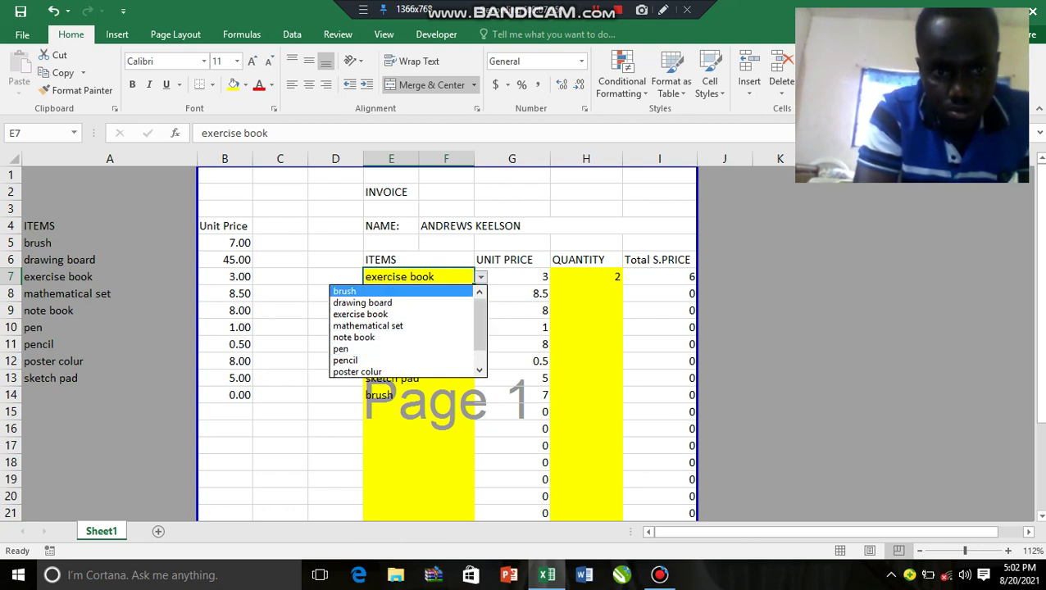
{"action": "left_click", "coordinate": [362, 303]}
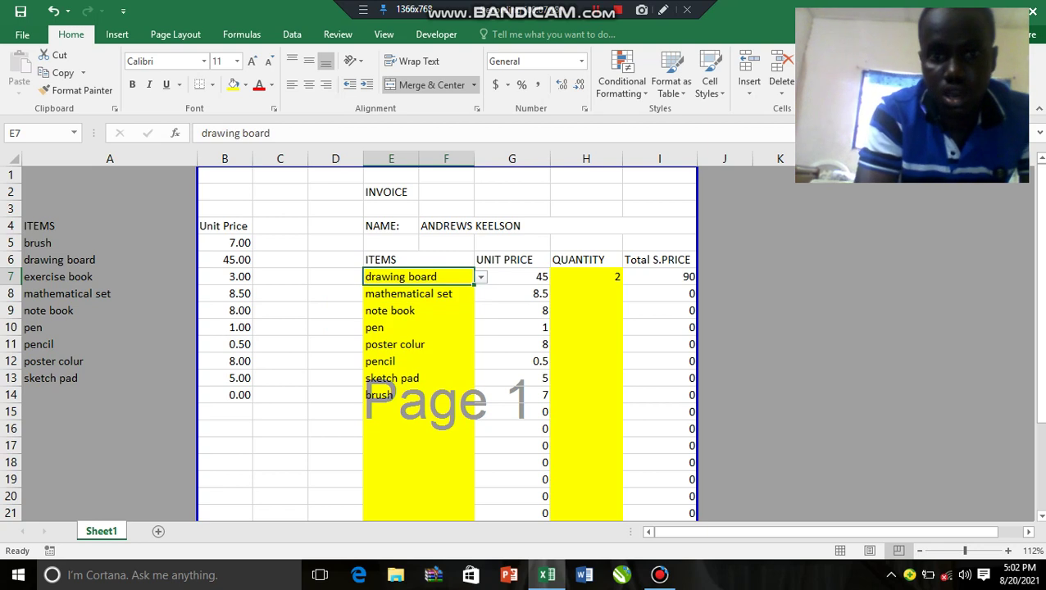
{"action": "left_click", "coordinate": [586, 276]}
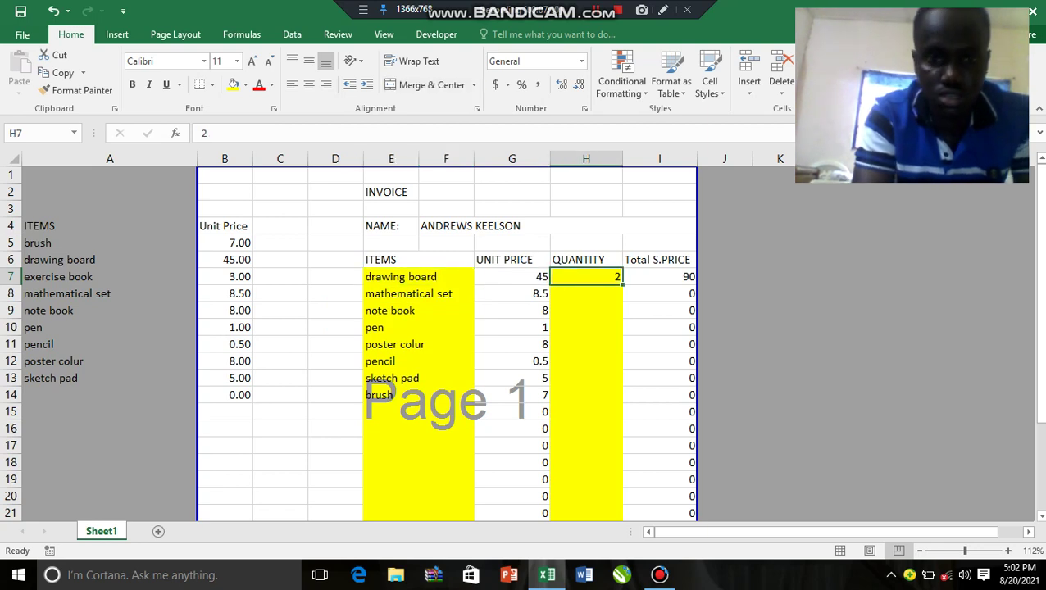
{"action": "type", "text": "1"}
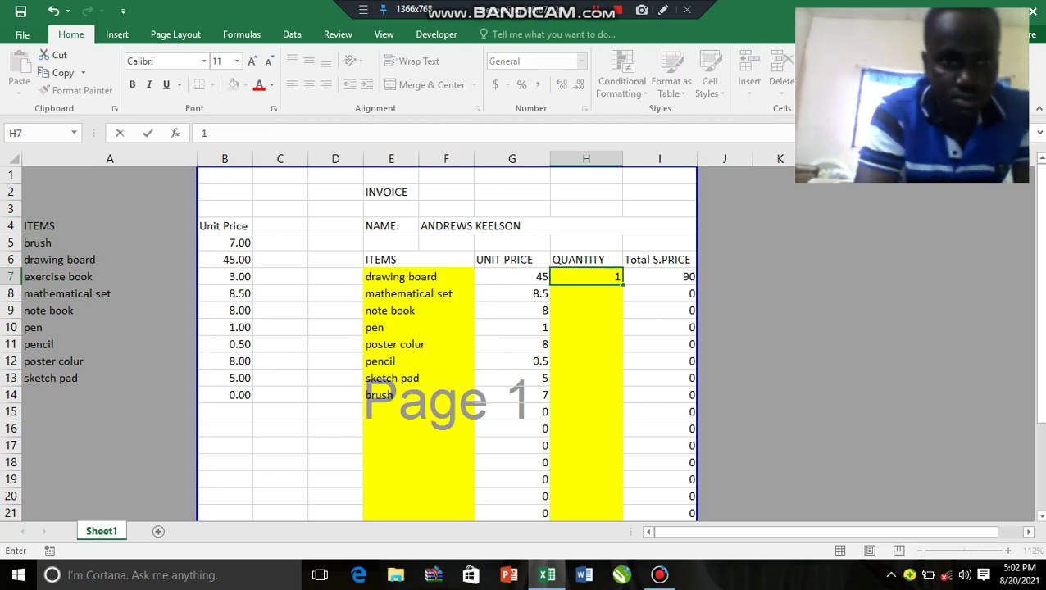
{"action": "left_click", "coordinate": [408, 294]}
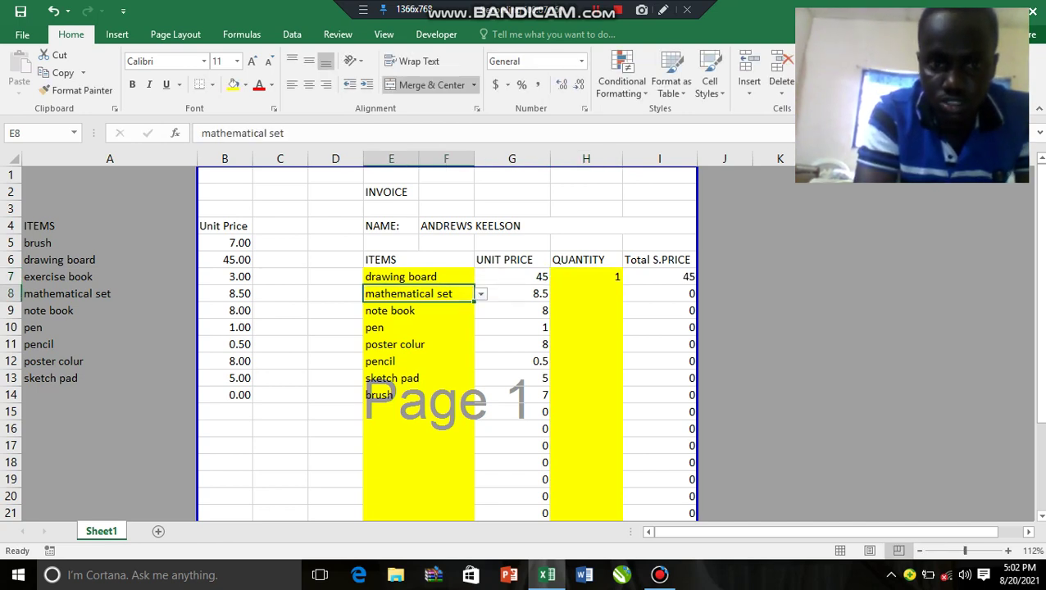
Step: Pick brush and pencil for rows 8 and 9, with quantities 2 and 1
{"action": "left_click", "coordinate": [481, 294]}
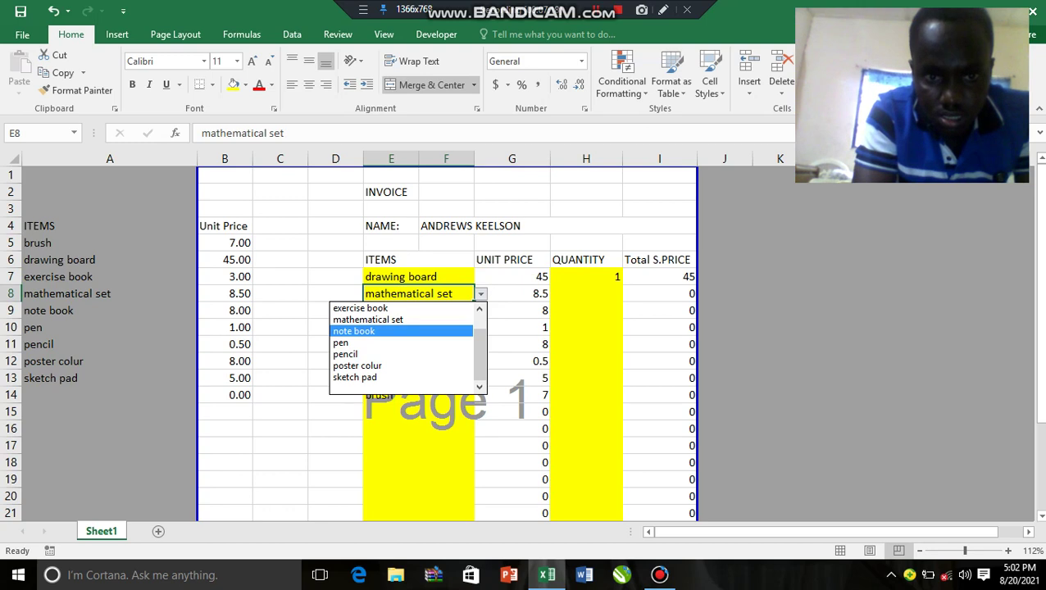
{"action": "scroll", "coordinate": [401, 344], "scroll_direction": "up", "scroll_amount": 2}
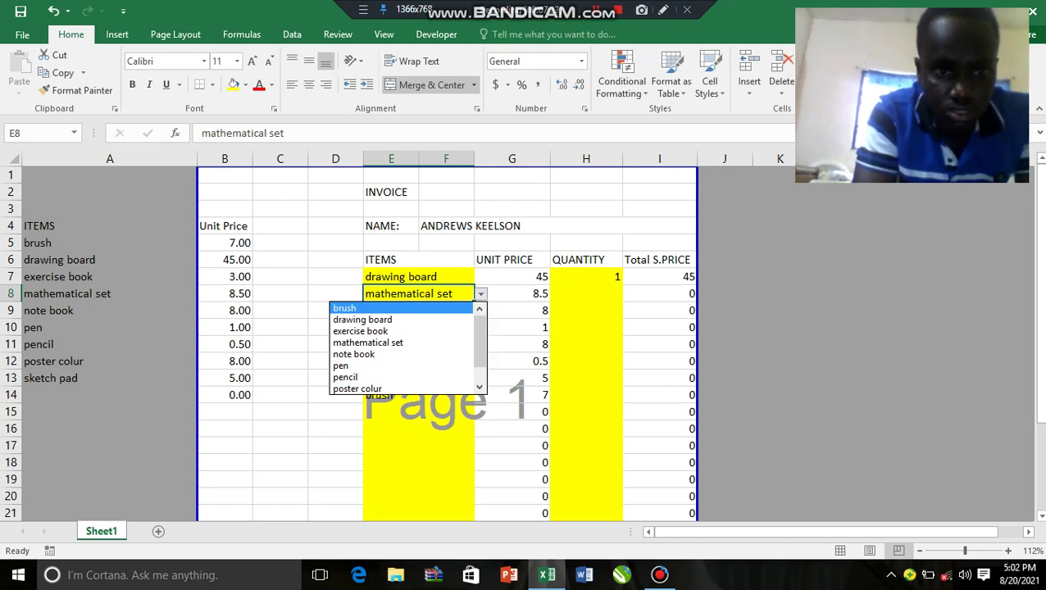
{"action": "key", "text": "Return"}
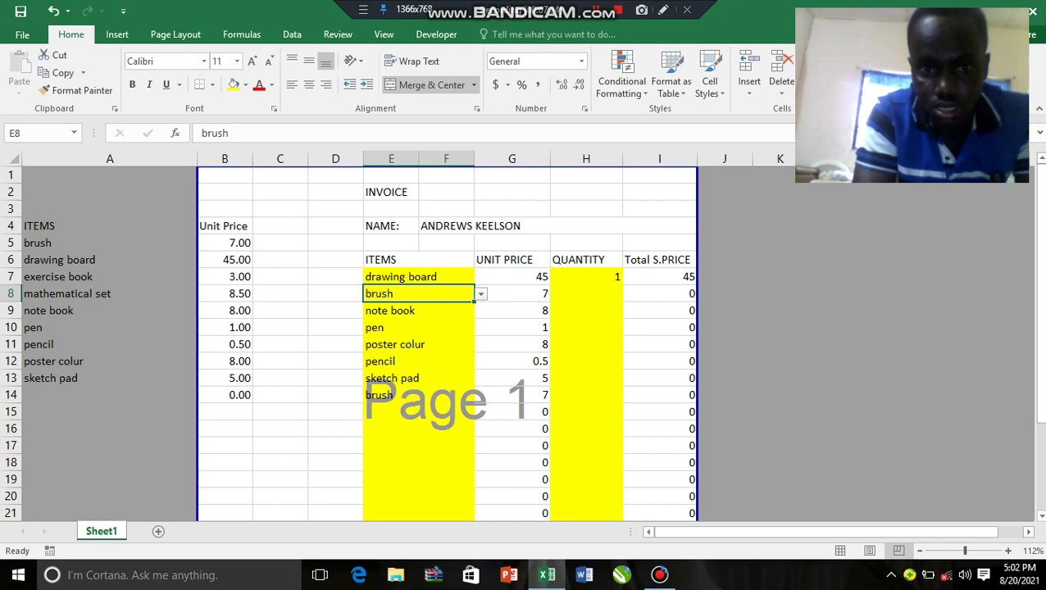
{"action": "left_click", "coordinate": [390, 310]}
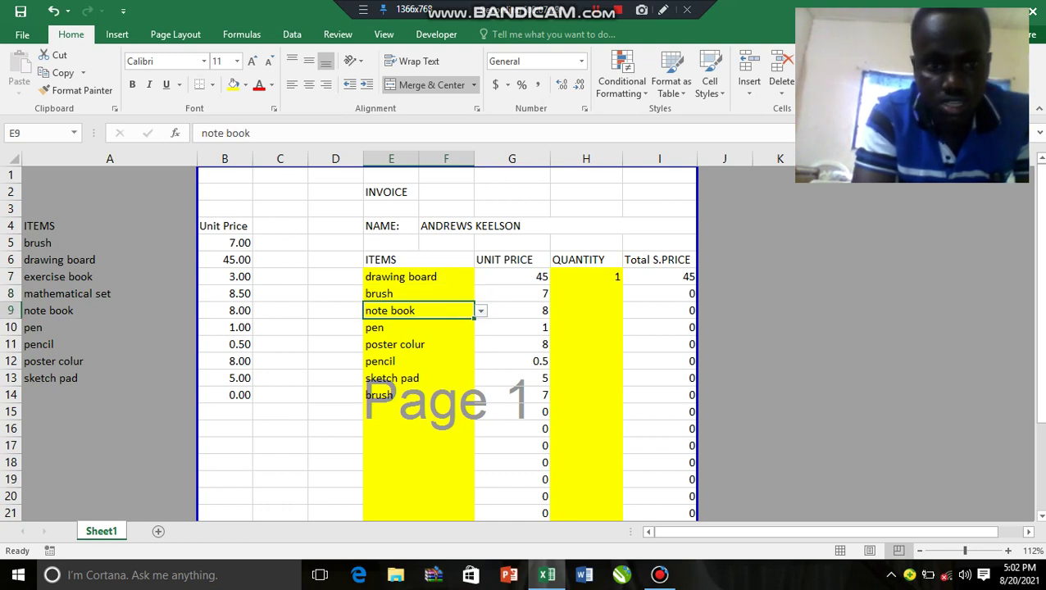
{"action": "key", "text": "alt+Down"}
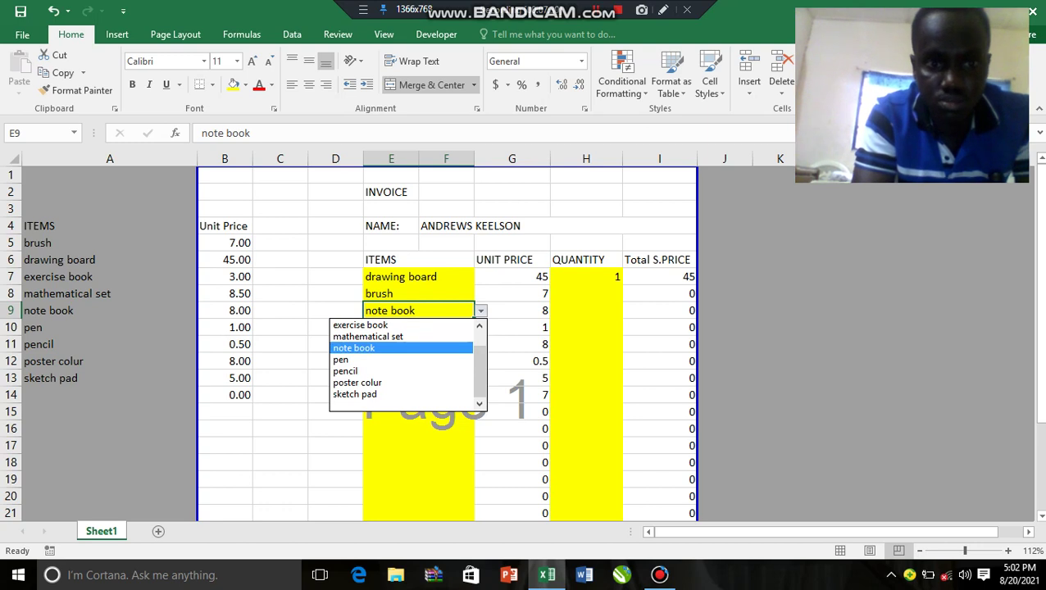
{"action": "key", "text": "Down"}
{"action": "key", "text": "Down"}
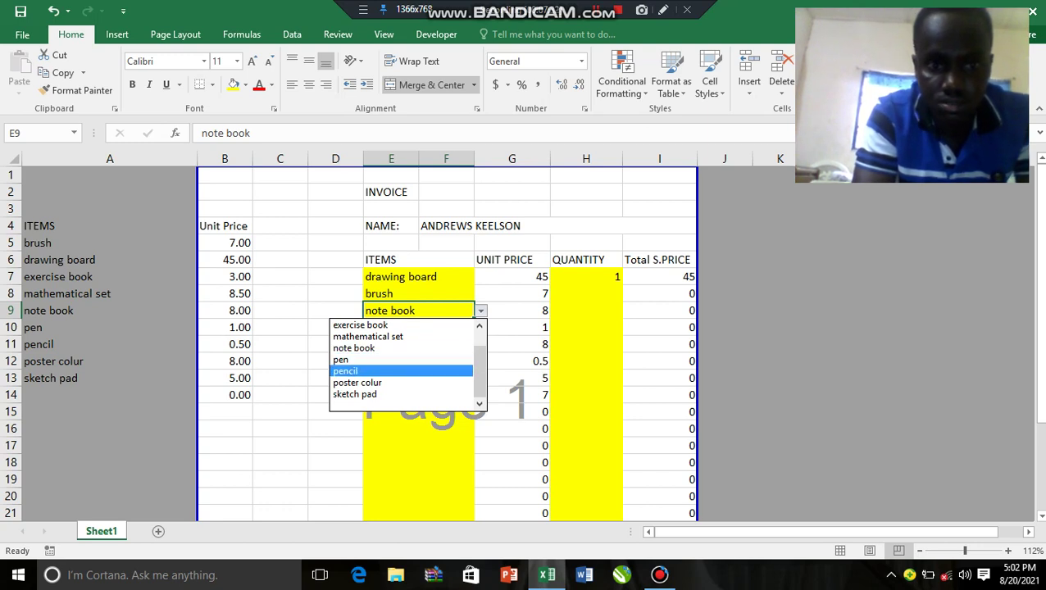
{"action": "key", "text": "Return"}
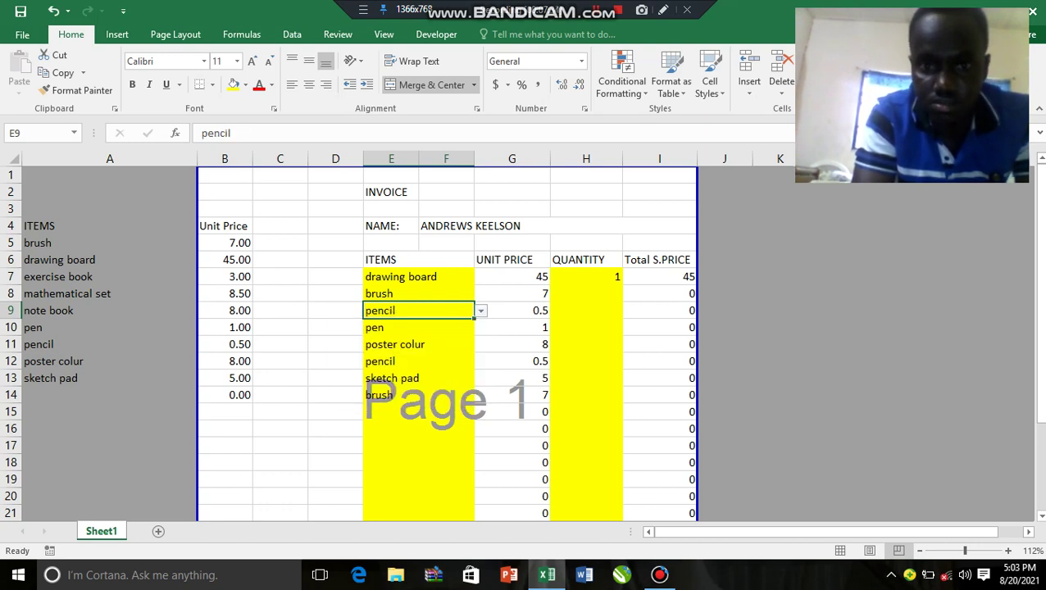
{"action": "left_click", "coordinate": [585, 293]}
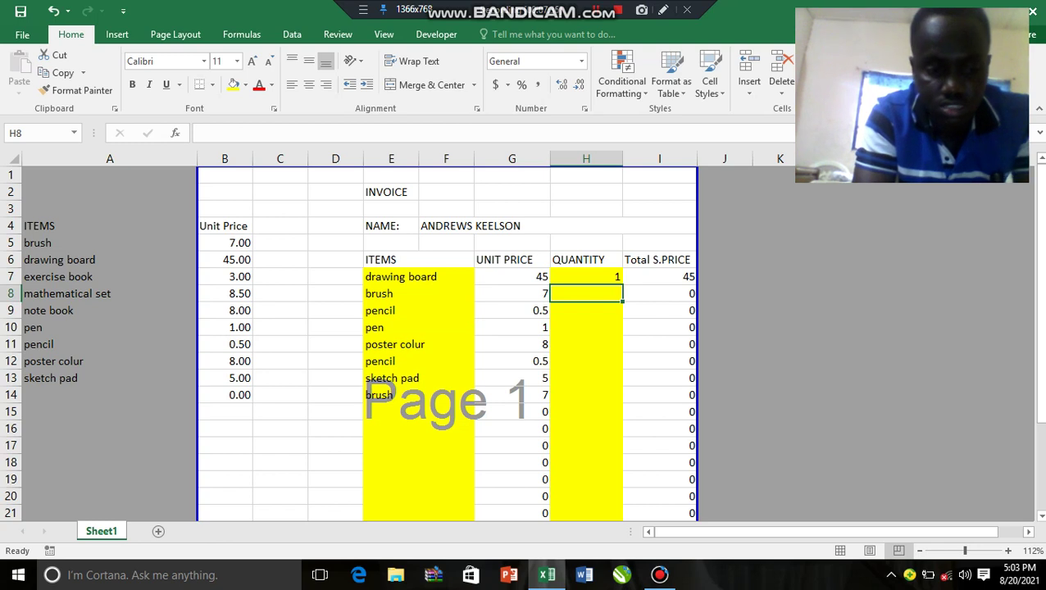
{"action": "type", "text": "2"}
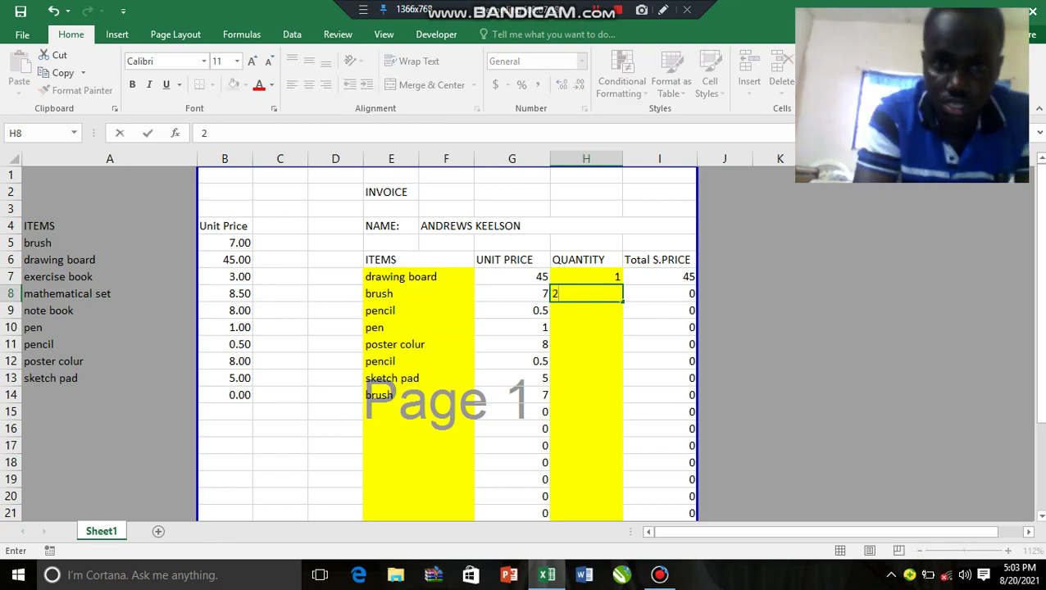
{"action": "key", "text": "Return"}
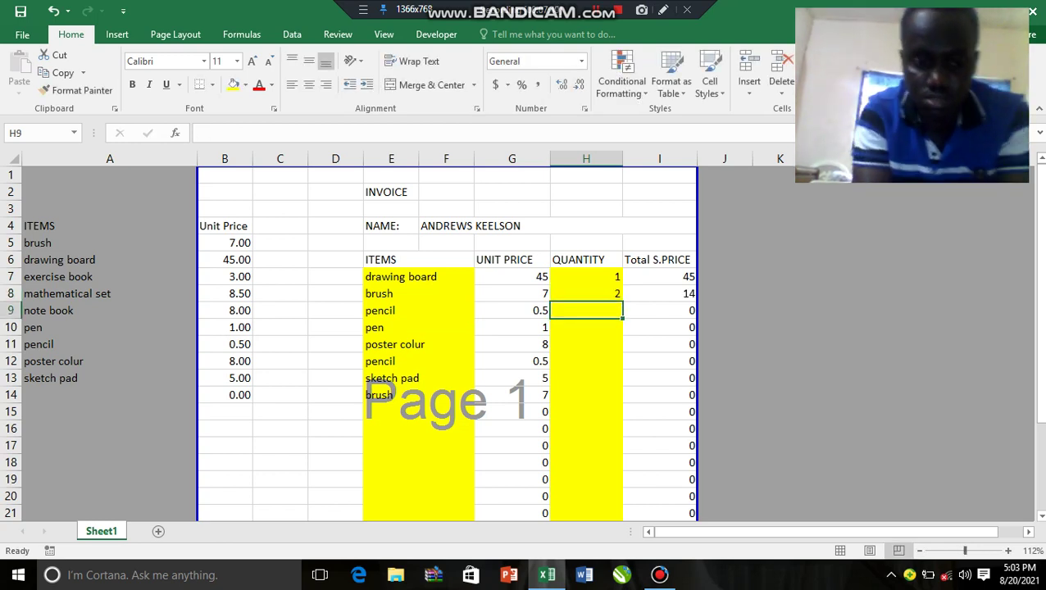
{"action": "type", "text": "1"}
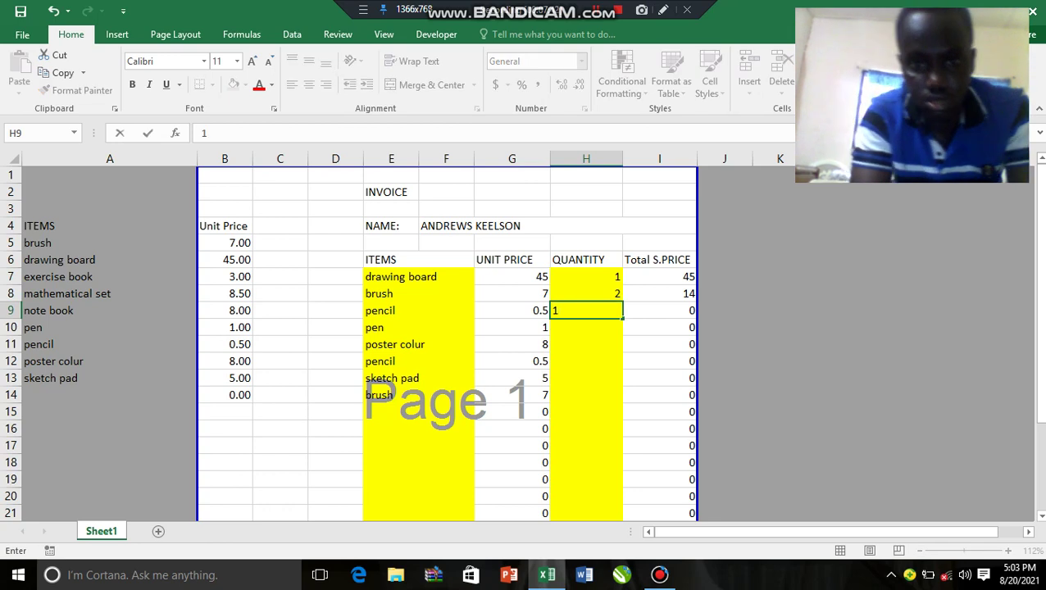
{"action": "key", "text": "Return"}
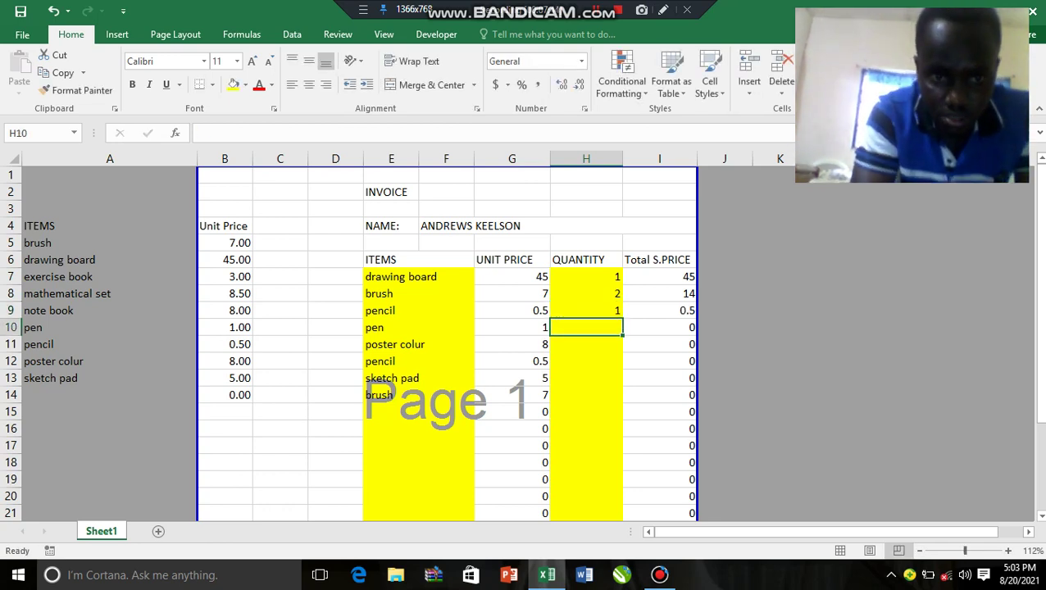
Step: Give the pen item in row 10 a quantity of 5
{"action": "left_click", "coordinate": [418, 327]}
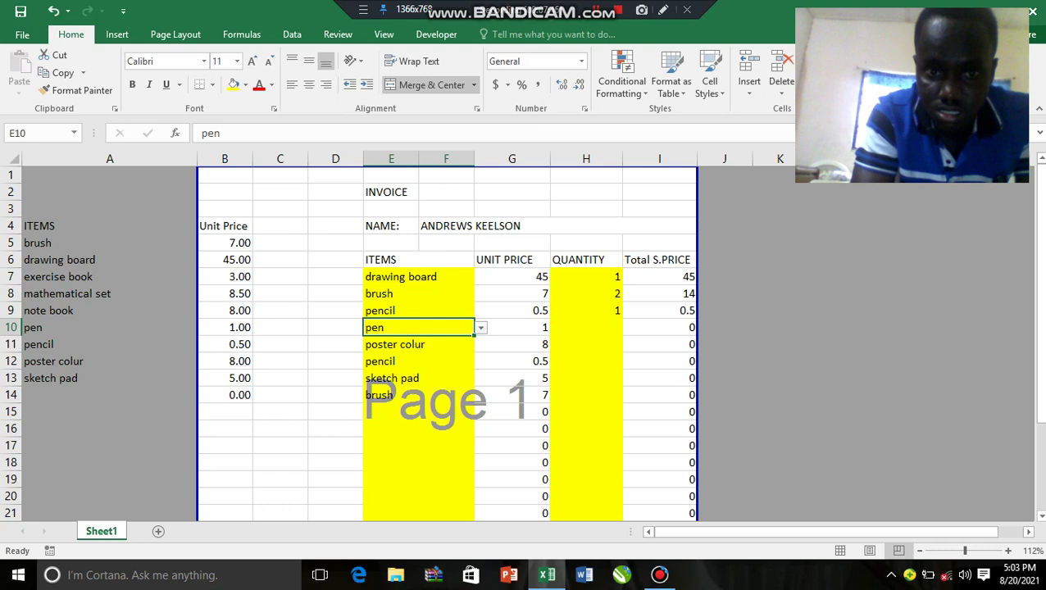
{"action": "left_click", "coordinate": [586, 327]}
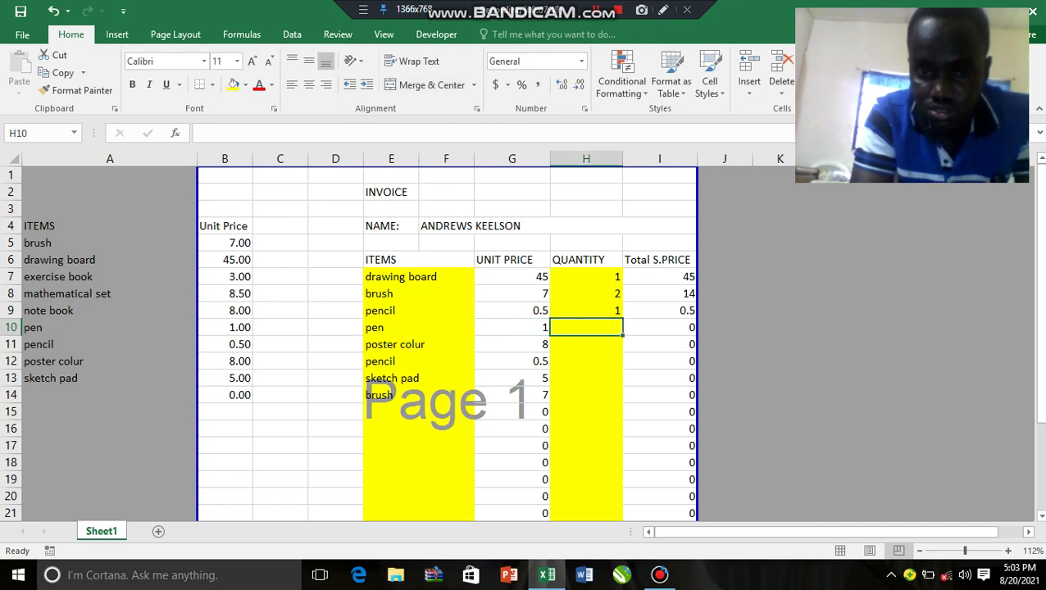
{"action": "type", "text": "5"}
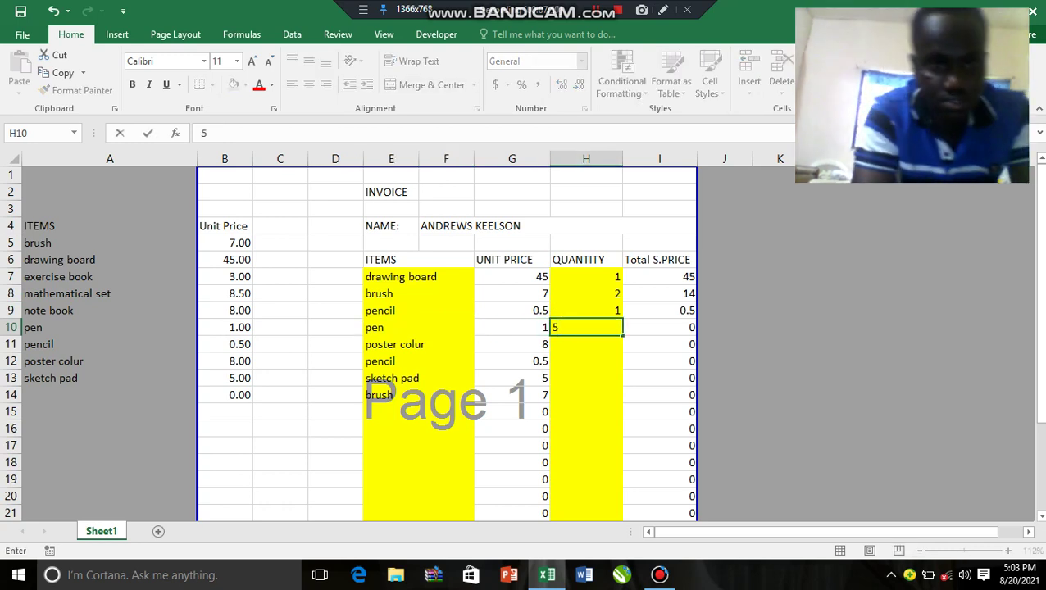
{"action": "left_click", "coordinate": [418, 344]}
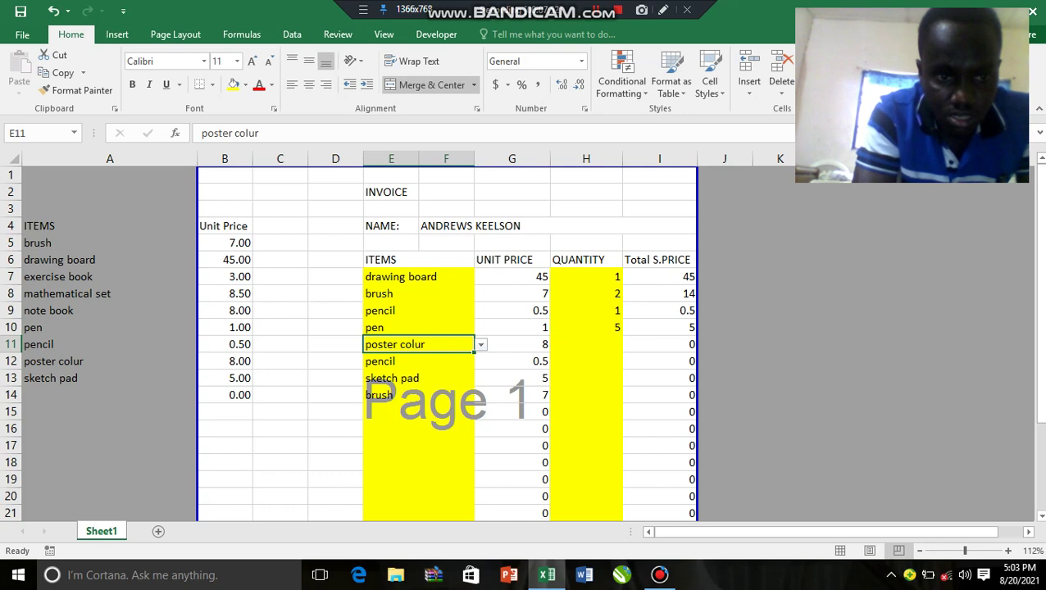
Step: Choose sketch pad for row 11 with quantity 2, and set row 12's pencil quantity to 4
{"action": "key", "text": "alt+Down"}
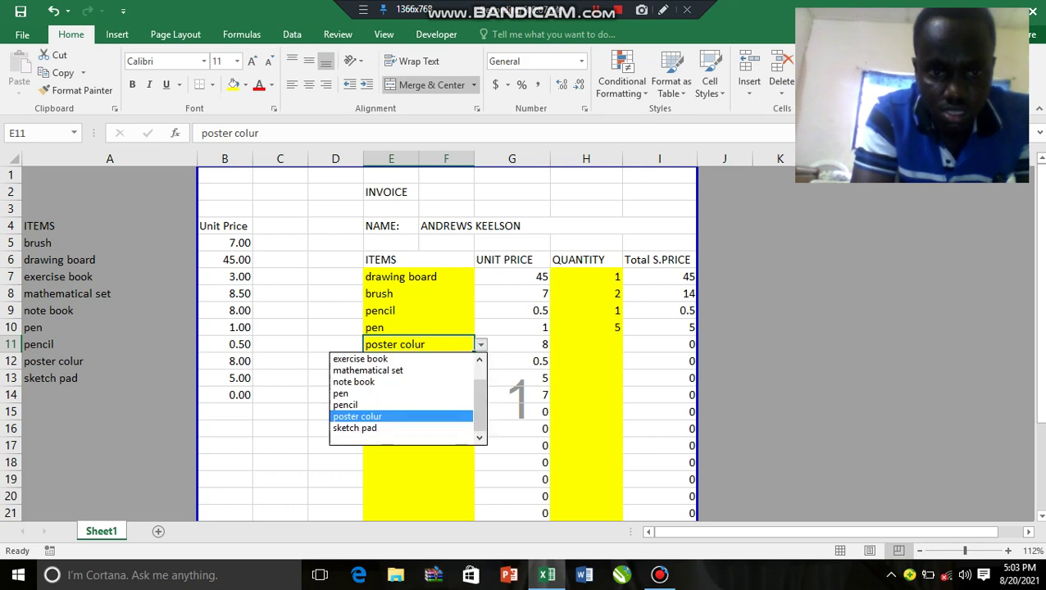
{"action": "key", "text": "Escape"}
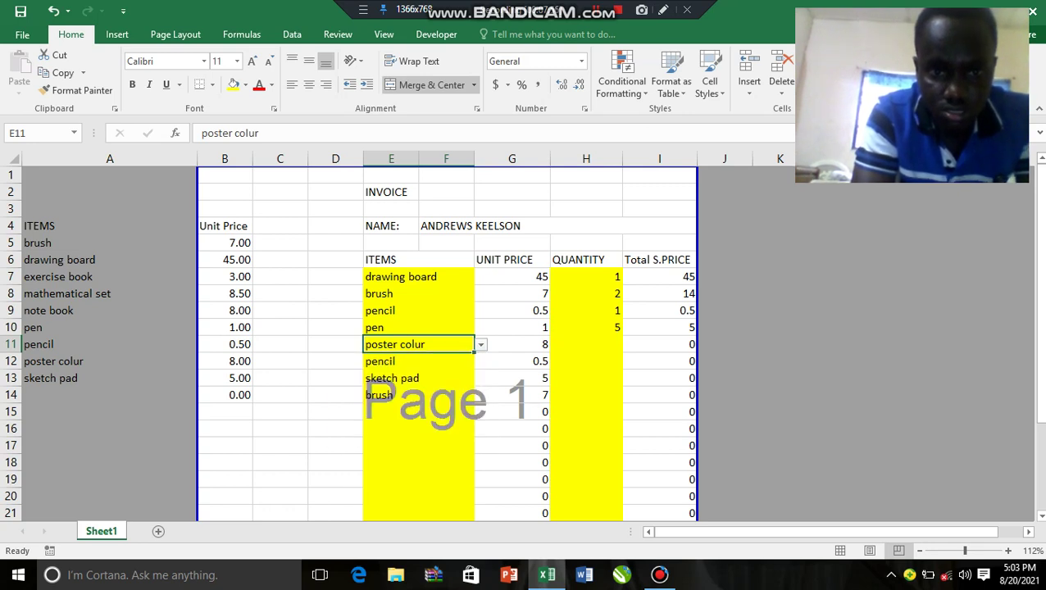
{"action": "key", "text": "alt+Down"}
{"action": "key", "text": "Up"}
{"action": "key", "text": "Up"}
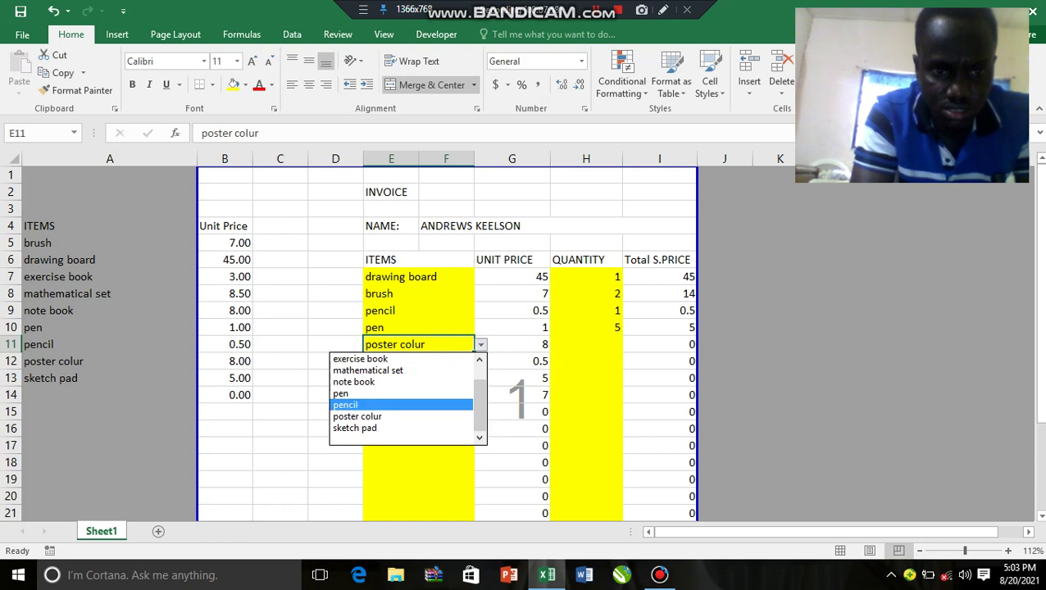
{"action": "key", "text": "Up"}
{"action": "key", "text": "Down"}
{"action": "key", "text": "Down"}
{"action": "key", "text": "Down"}
{"action": "key", "text": "Down"}
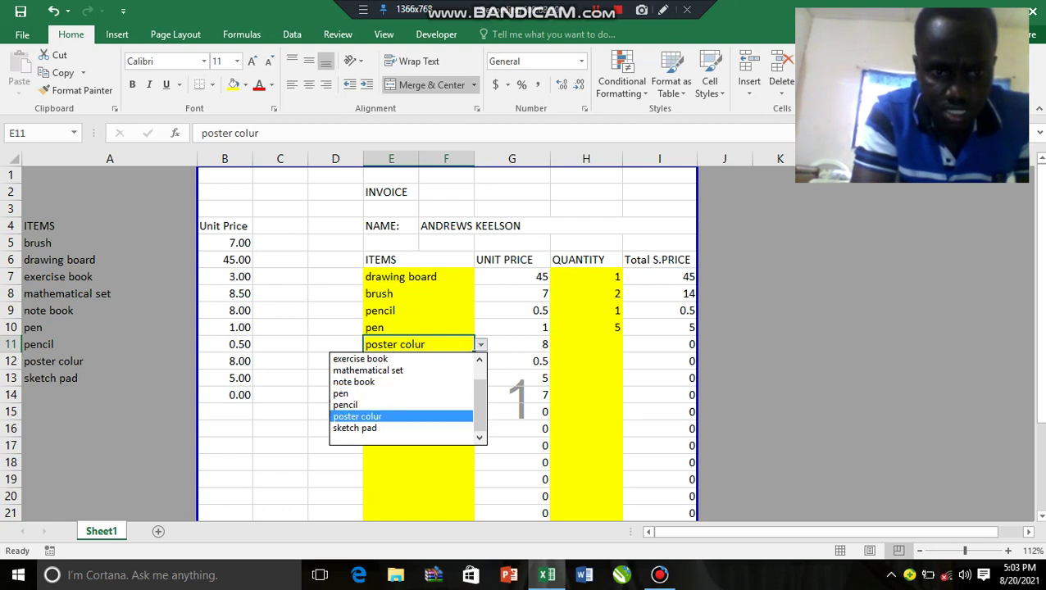
{"action": "key", "text": "Return"}
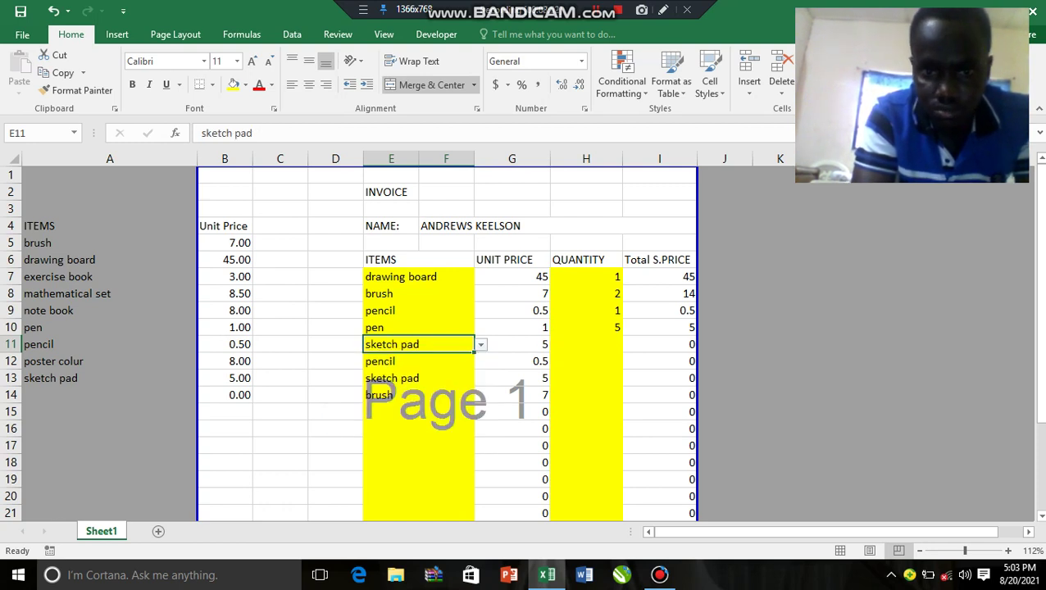
{"action": "left_click", "coordinate": [586, 344]}
{"action": "type", "text": "2"}
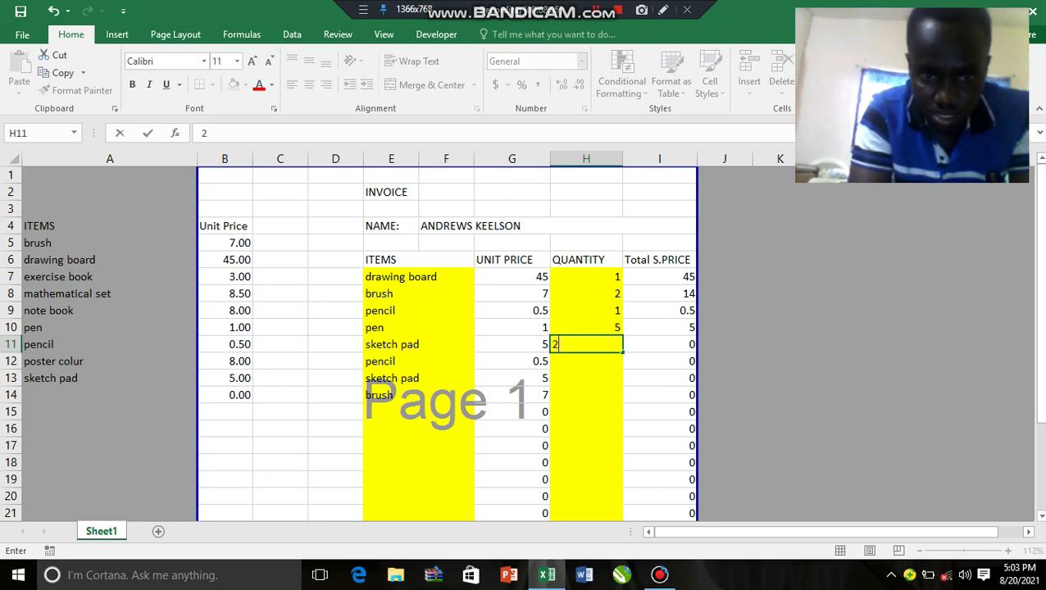
{"action": "left_click", "coordinate": [390, 361]}
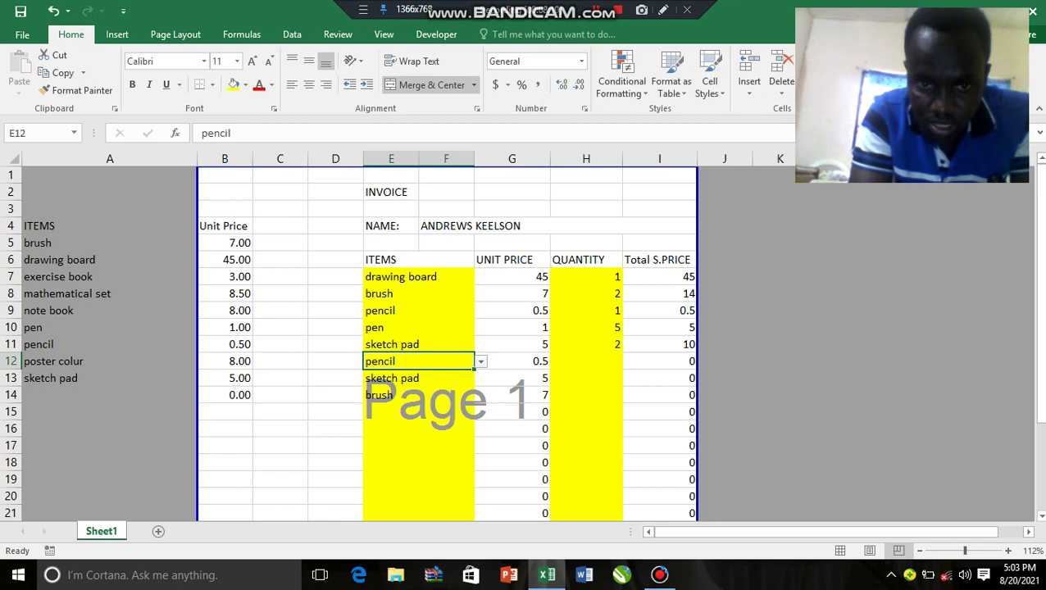
{"action": "left_click", "coordinate": [586, 360]}
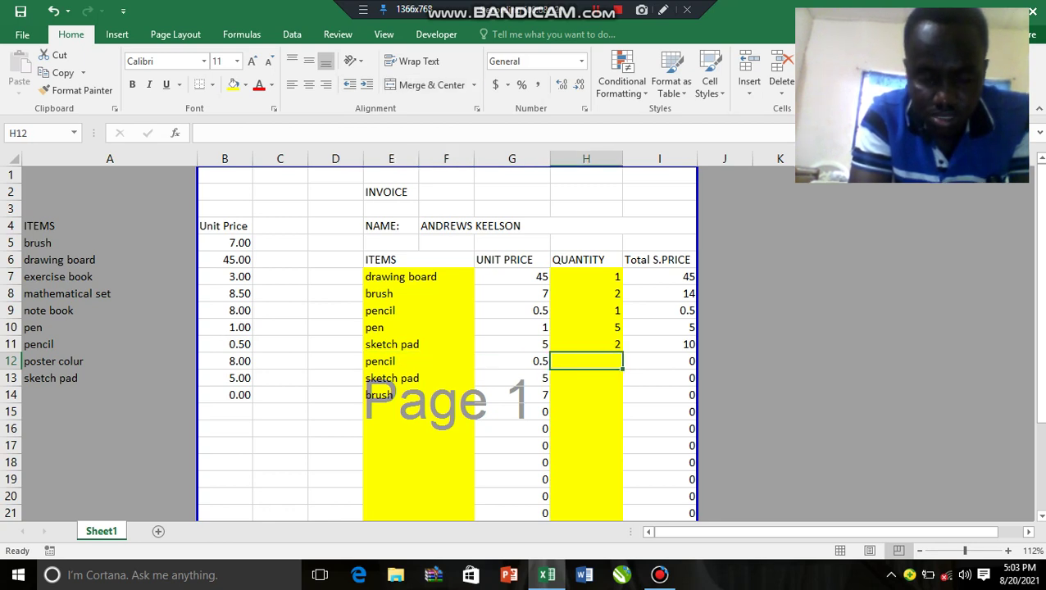
{"action": "type", "text": "4"}
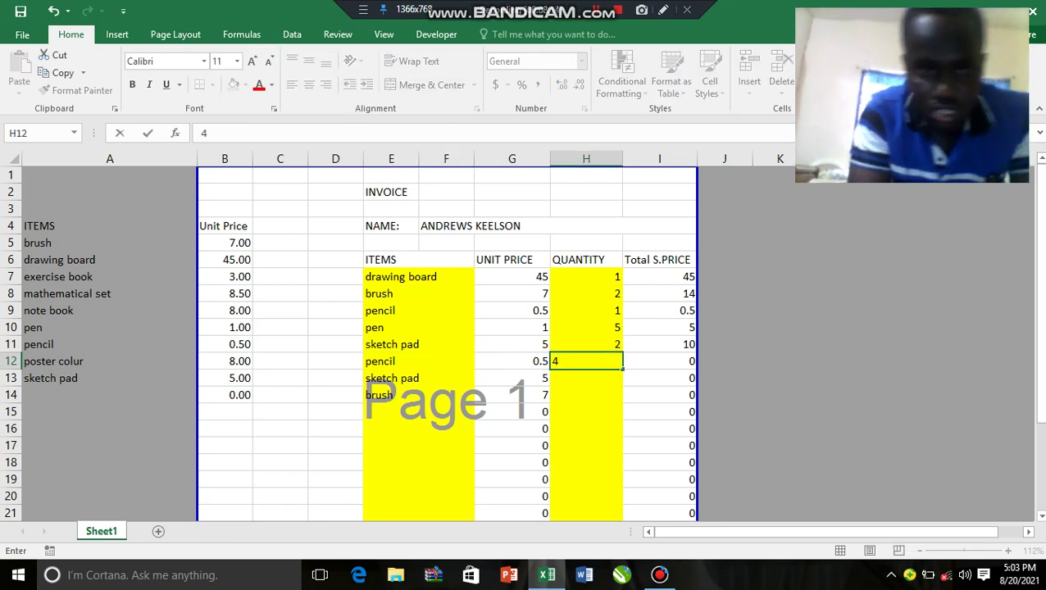
{"action": "left_click", "coordinate": [418, 378]}
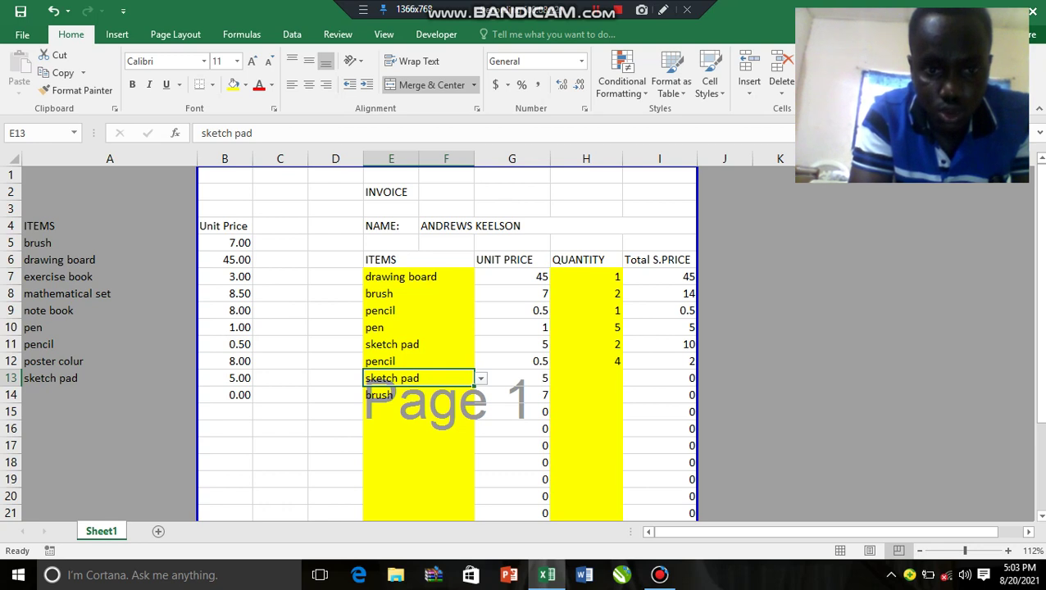
Step: Delete the leftover sketch pad and brush entries in E13:E18 so the total reads 76.5
{"action": "left_click_drag", "start_coordinate": [418, 378], "coordinate": [418, 462]}
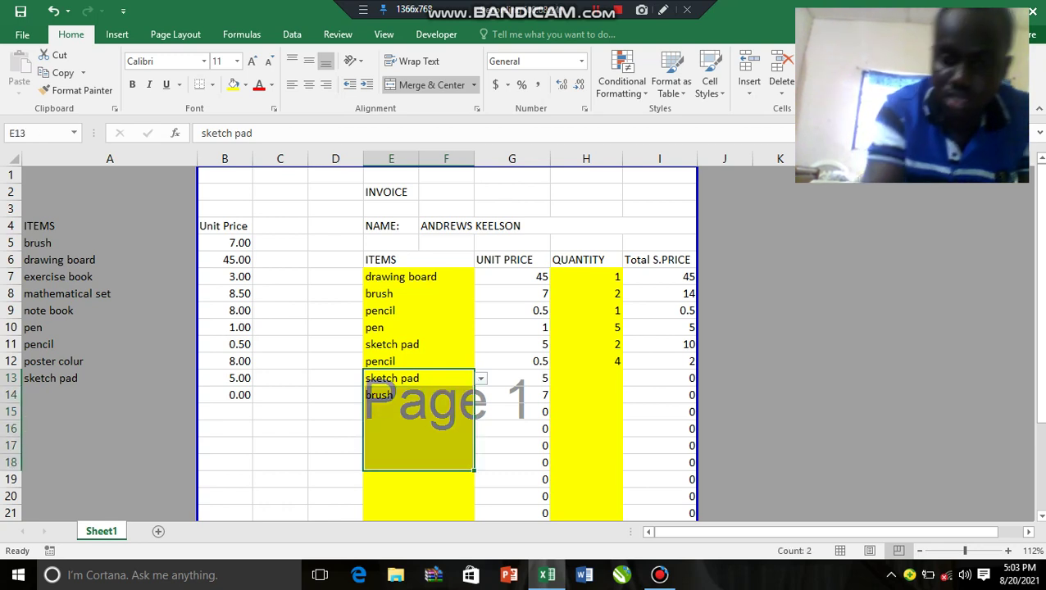
{"action": "key", "text": "Delete"}
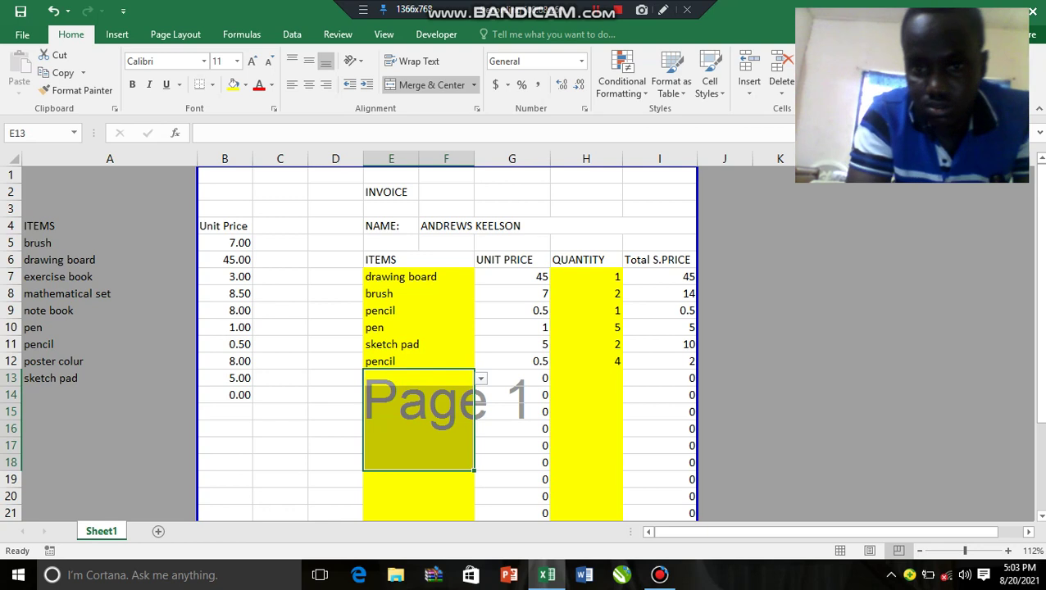
{"action": "left_click_drag", "start_coordinate": [1039, 238], "coordinate": [1040, 308]}
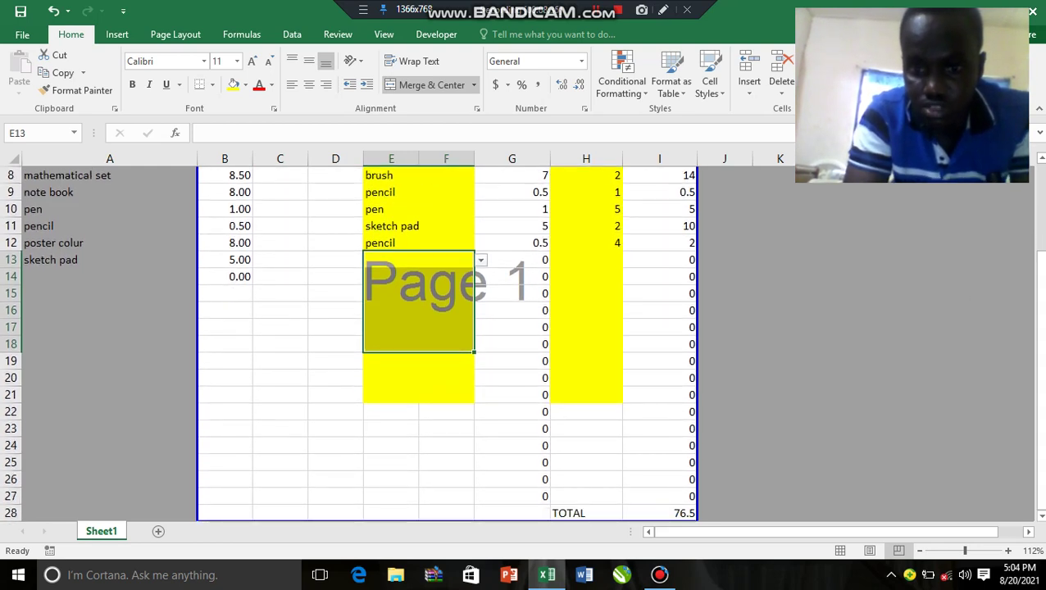
{"action": "left_click", "coordinate": [659, 513]}
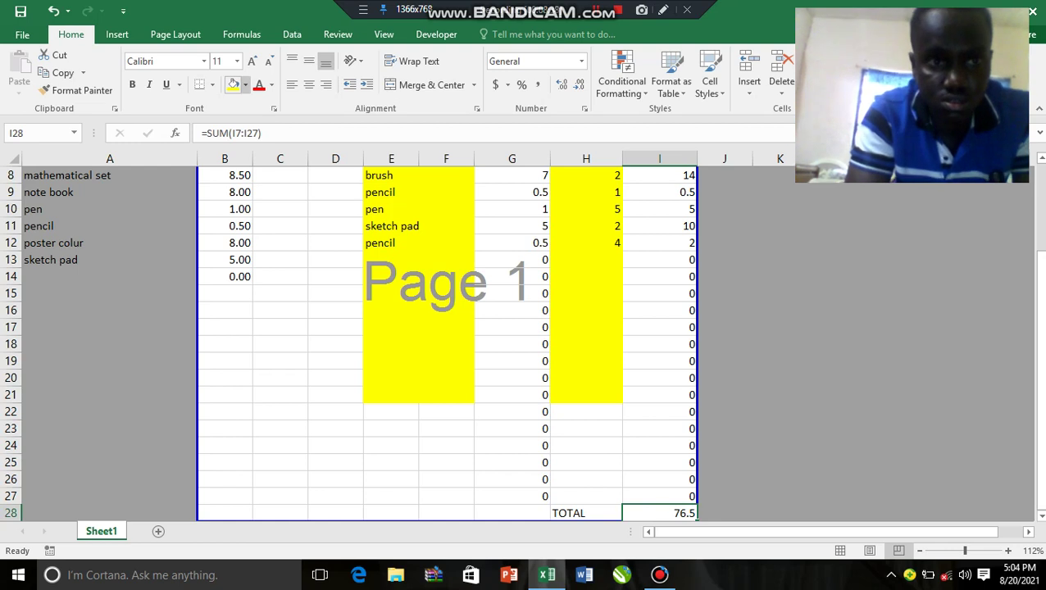
Step: Format total cell I28 (76.5) with a dark blue fill and bold white text
{"action": "left_click", "coordinate": [245, 85]}
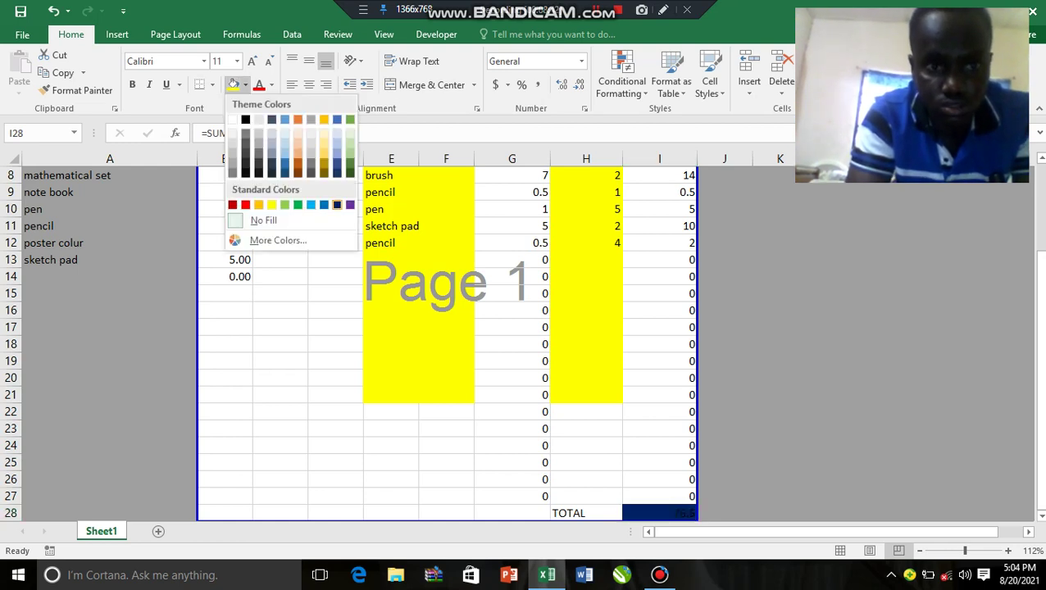
{"action": "left_click", "coordinate": [337, 205]}
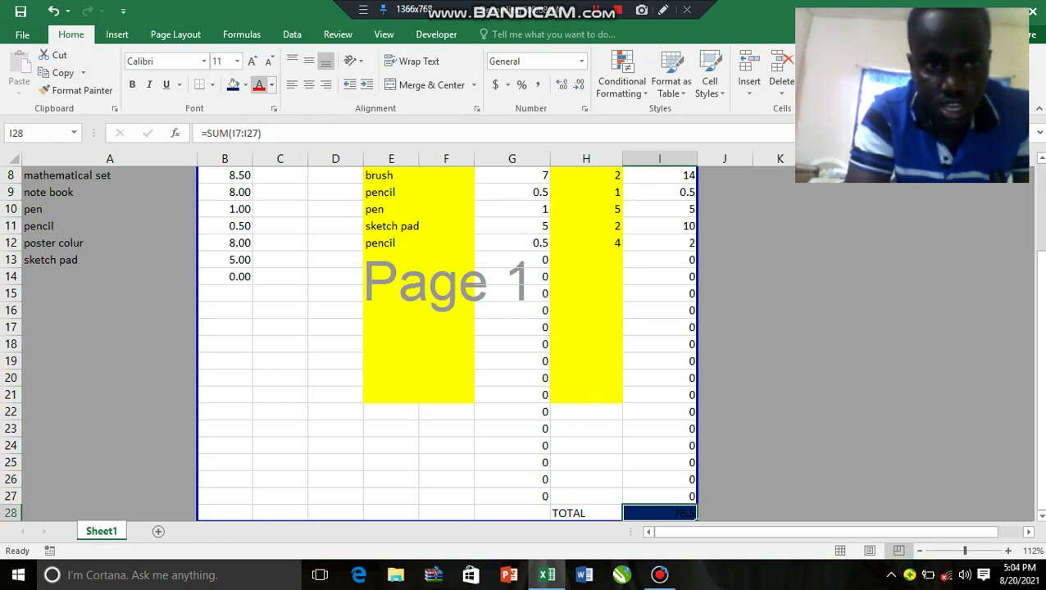
{"action": "left_click", "coordinate": [272, 85]}
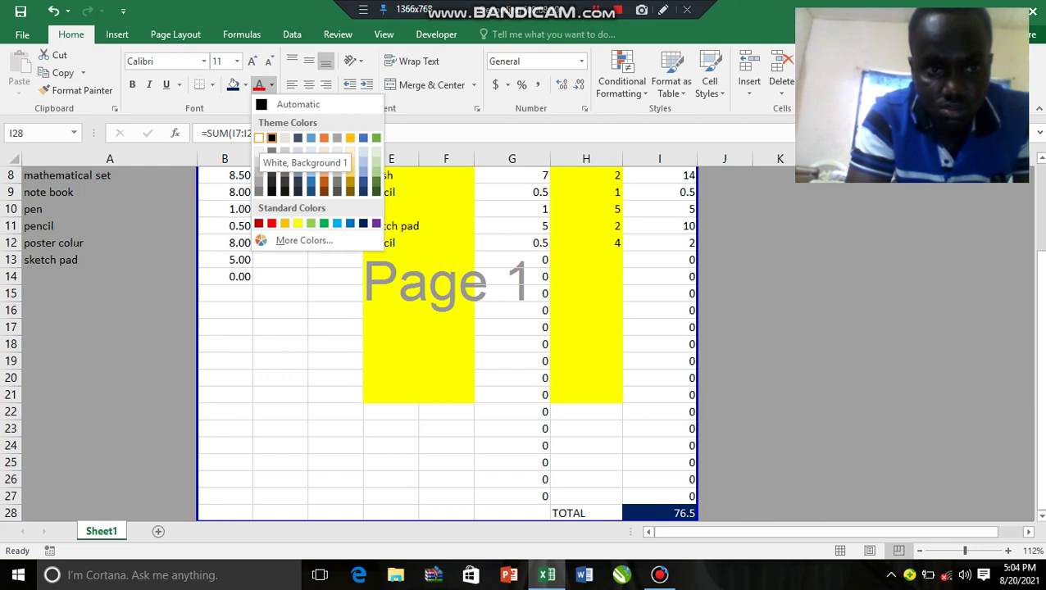
{"action": "left_click", "coordinate": [259, 138]}
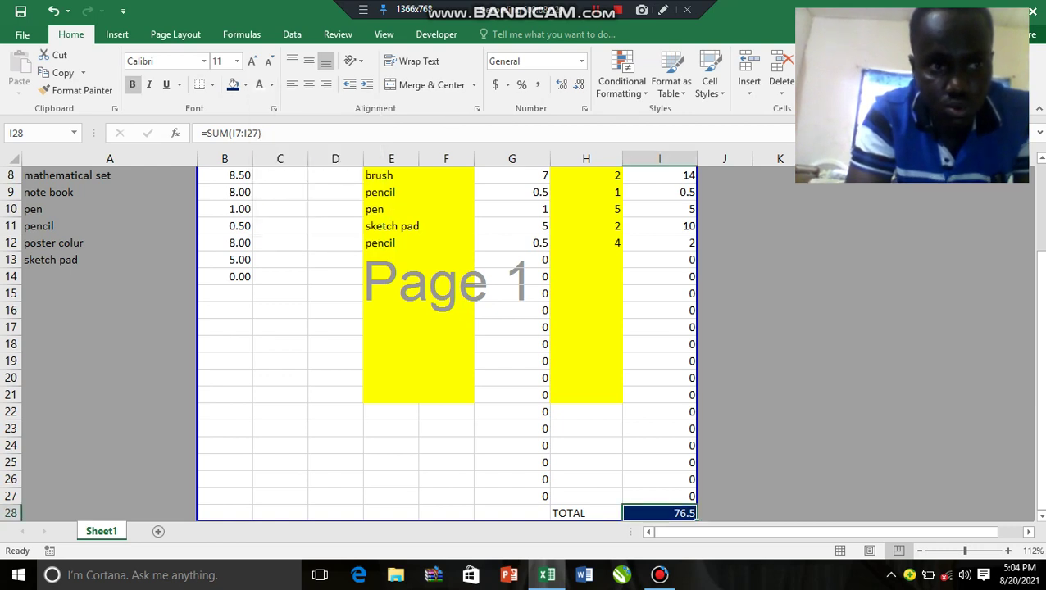
{"action": "left_click", "coordinate": [132, 85]}
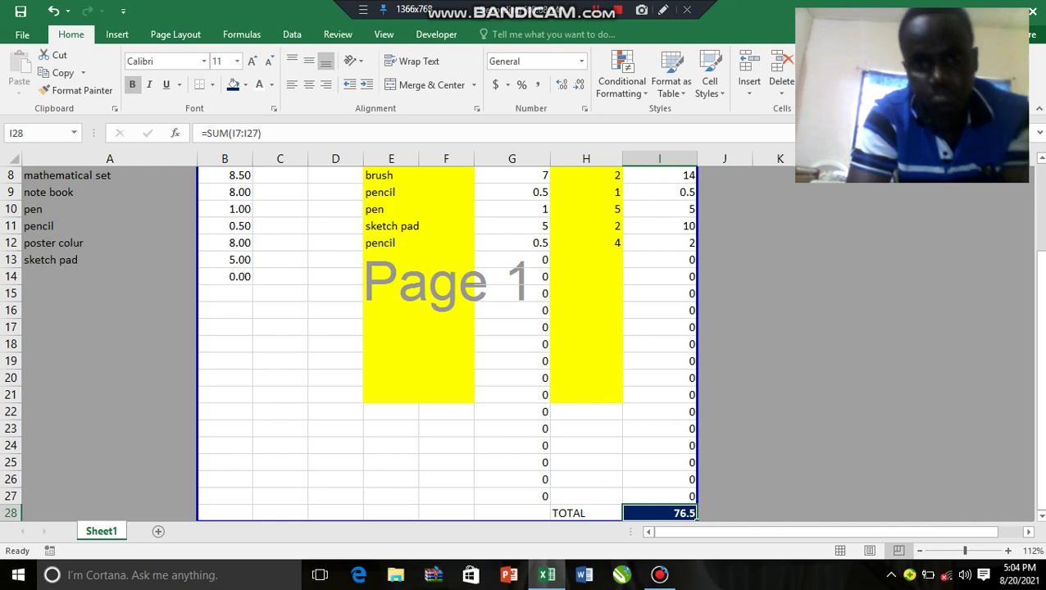
{"action": "left_click", "coordinate": [585, 378]}
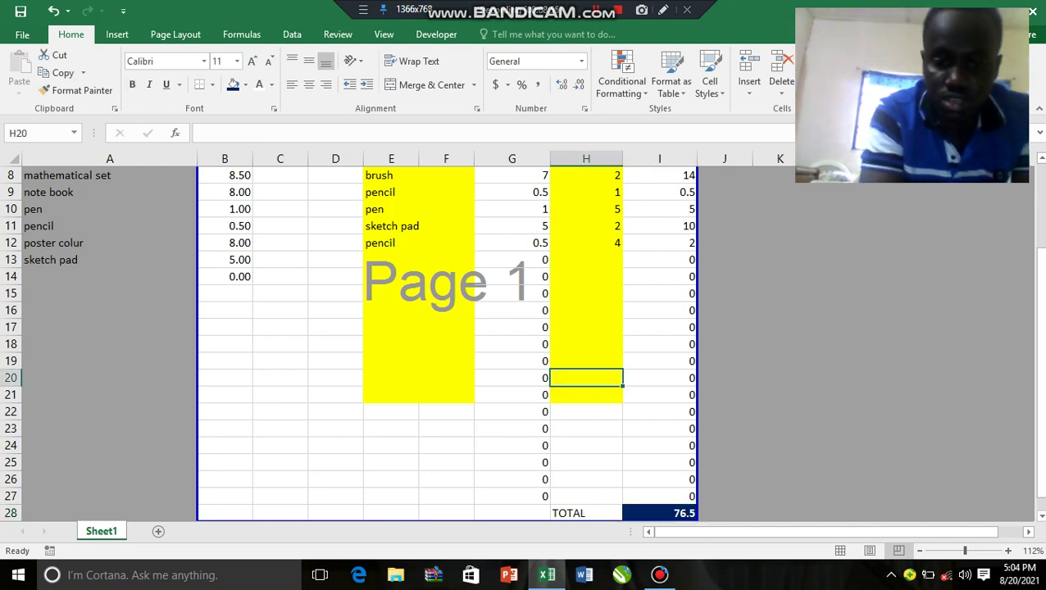
{"action": "key", "text": "ctrl+p"}
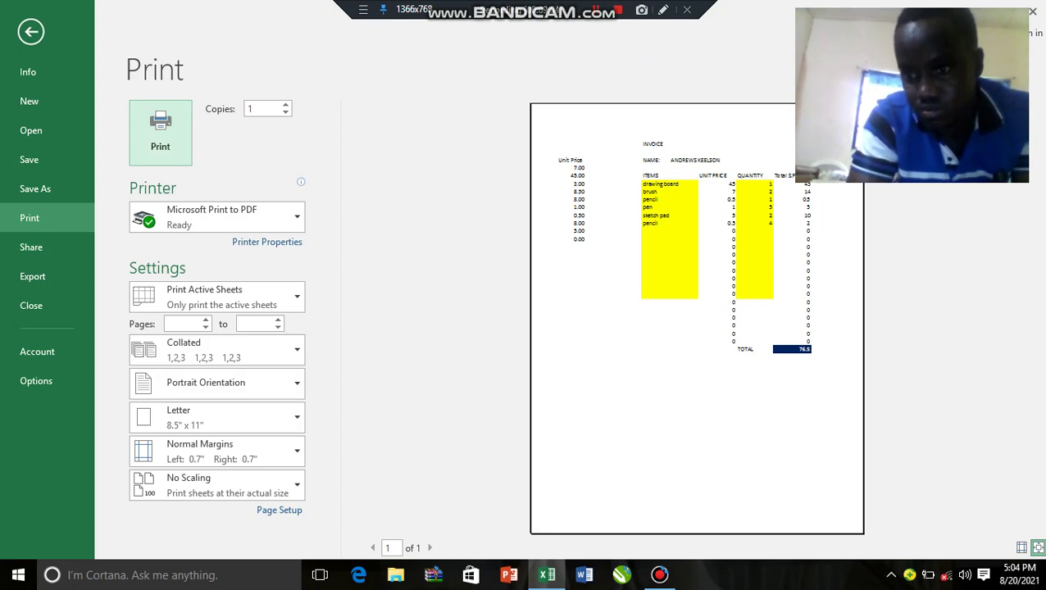
{"action": "left_click", "coordinate": [1037, 548]}
{"action": "left_click", "coordinate": [1038, 548]}
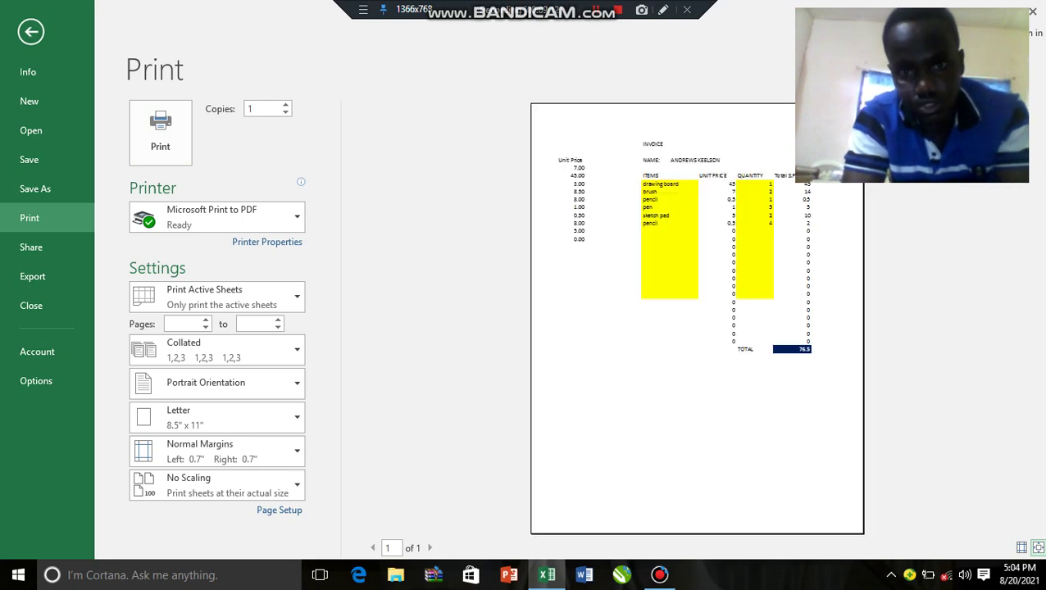
{"action": "left_click", "coordinate": [1037, 548]}
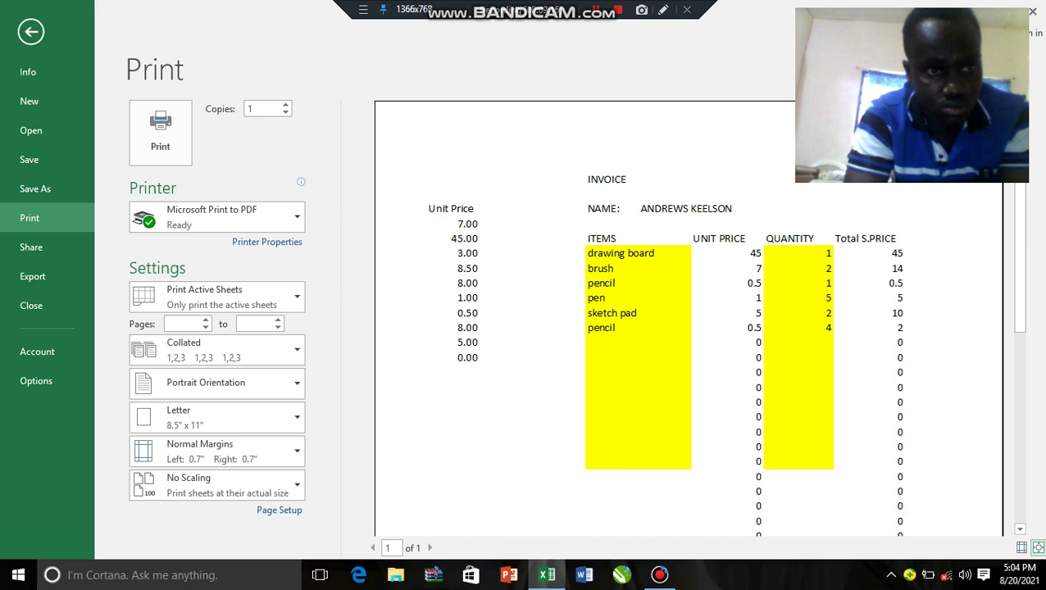
{"action": "left_click", "coordinate": [30, 31]}
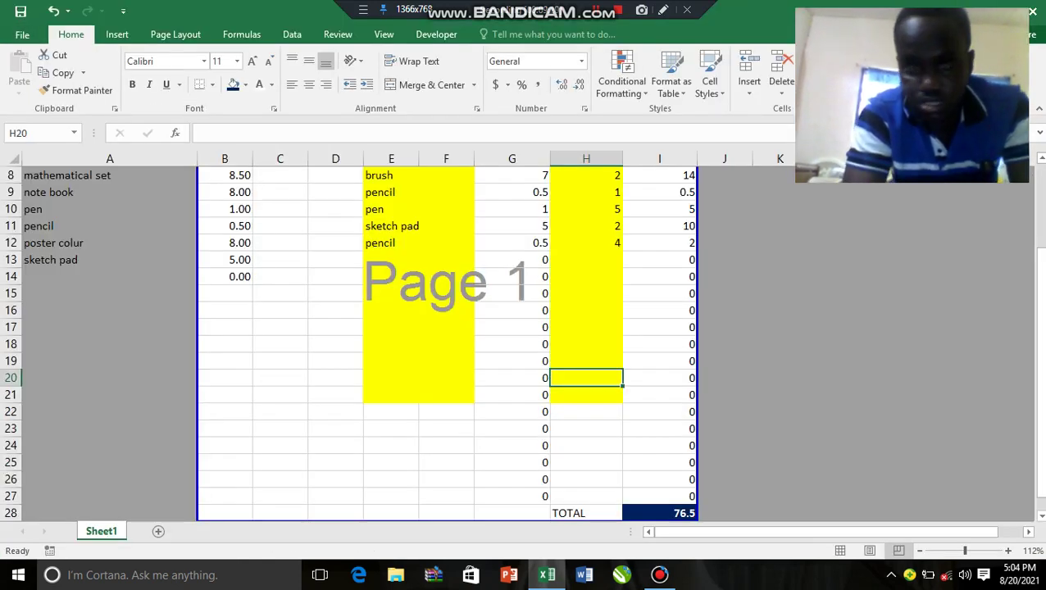
Step: Move the page-break border to column D, leaving the price list outside the print area
{"action": "left_click_drag", "start_coordinate": [1039, 328], "coordinate": [1039, 282]}
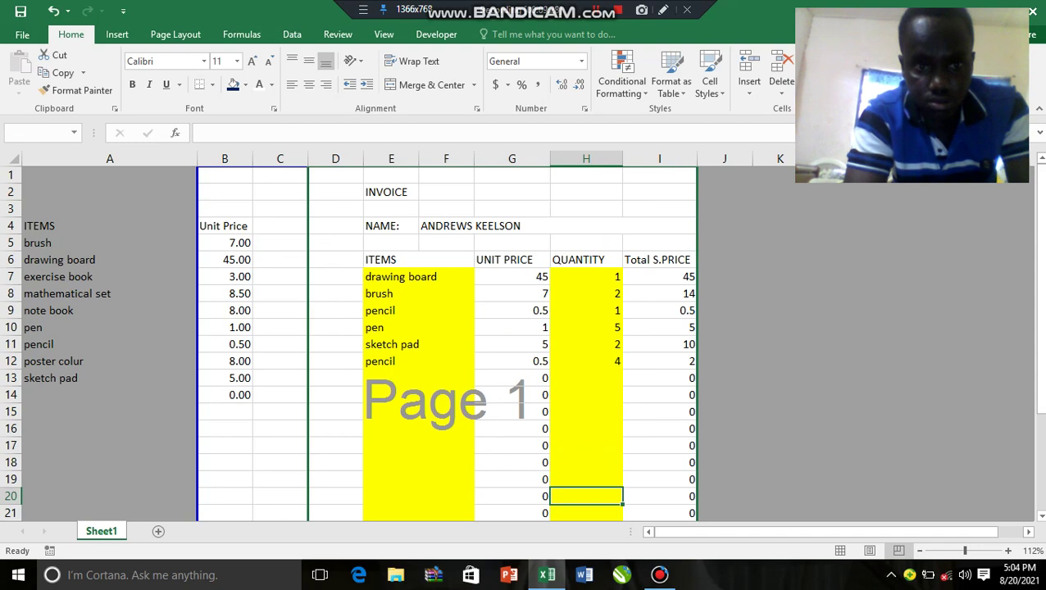
{"action": "left_click_drag", "start_coordinate": [308, 328], "coordinate": [308, 328]}
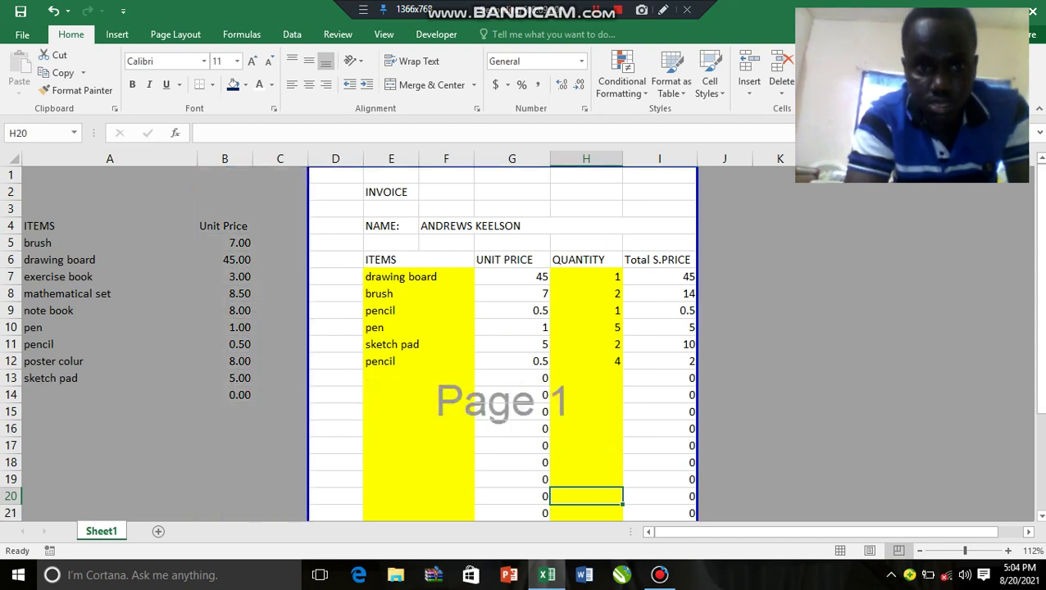
{"action": "left_click", "coordinate": [335, 276]}
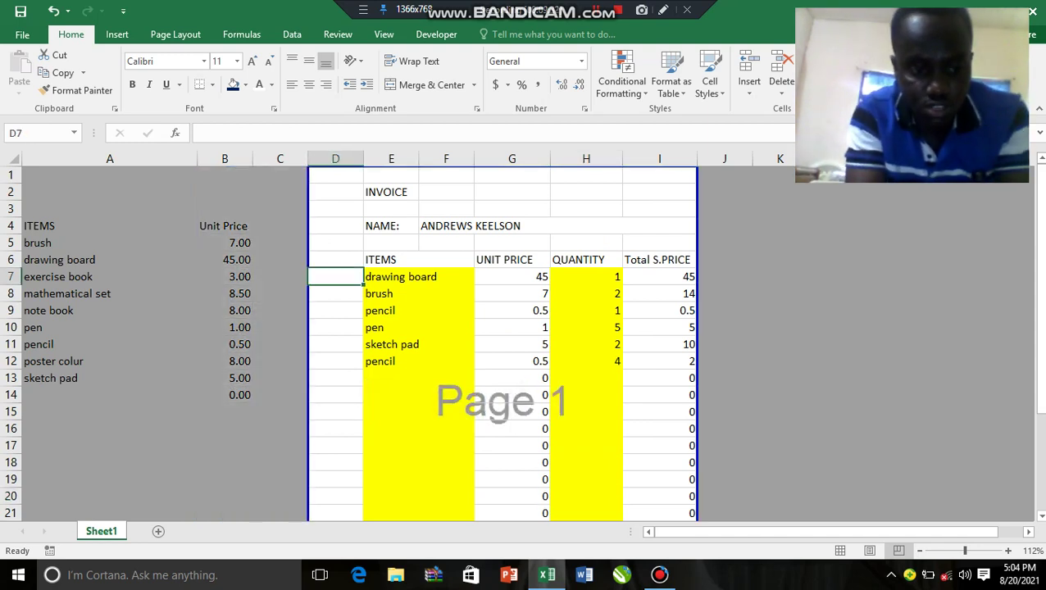
Step: Enter 1 in D7 and the formula =D7+1 in D8
{"action": "type", "text": "1"}
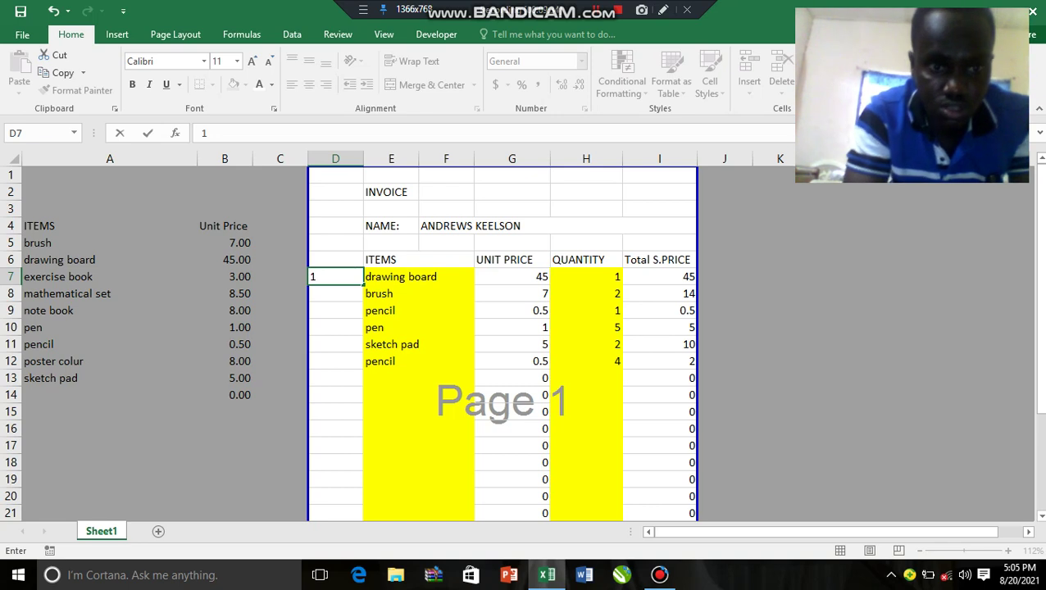
{"action": "key", "text": "Return"}
{"action": "type", "text": "="}
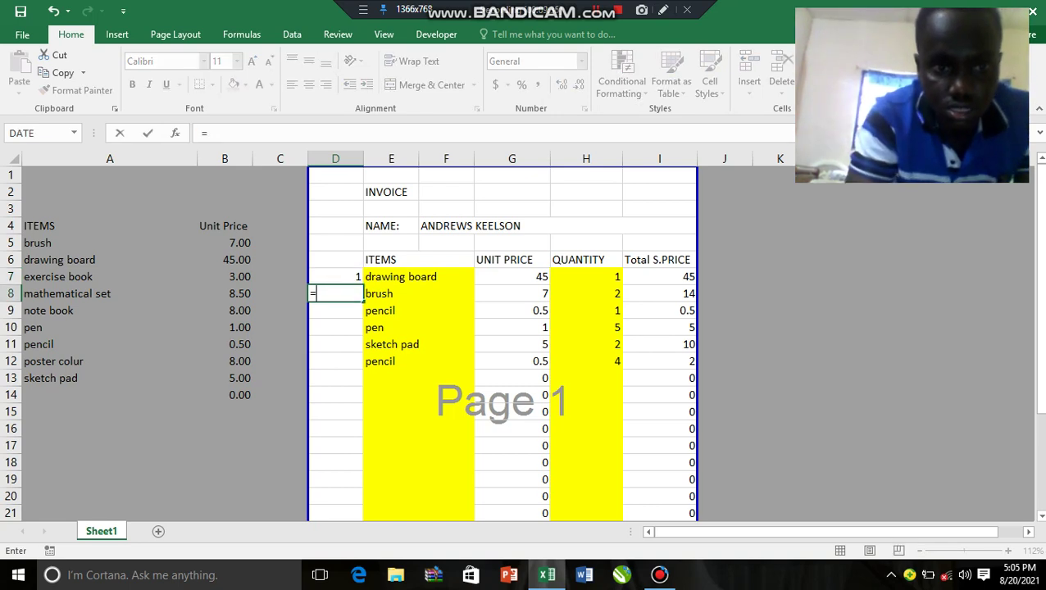
{"action": "key", "text": "Up"}
{"action": "type", "text": "+"}
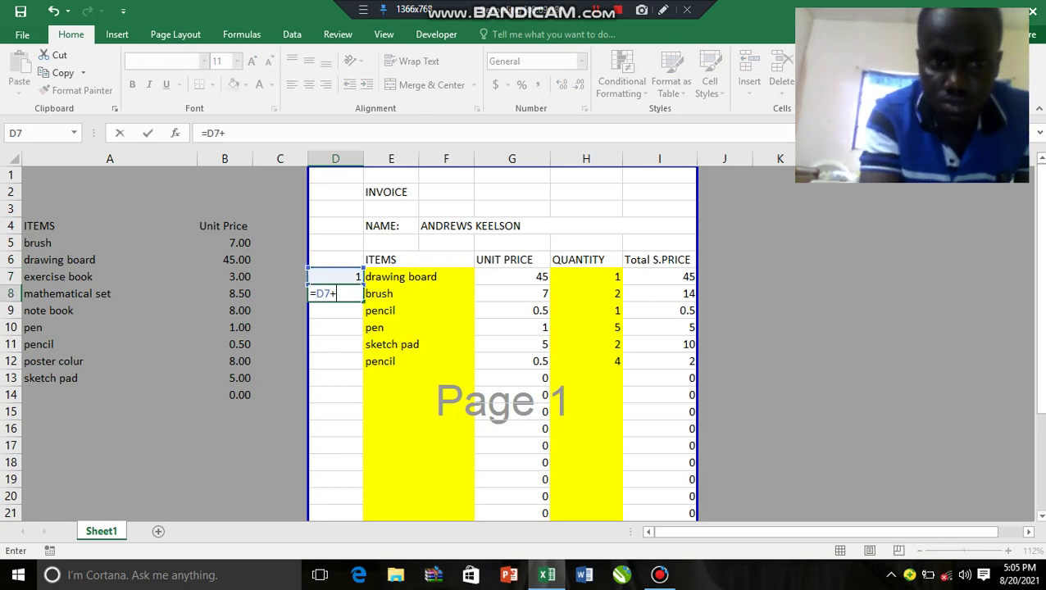
{"action": "type", "text": "1"}
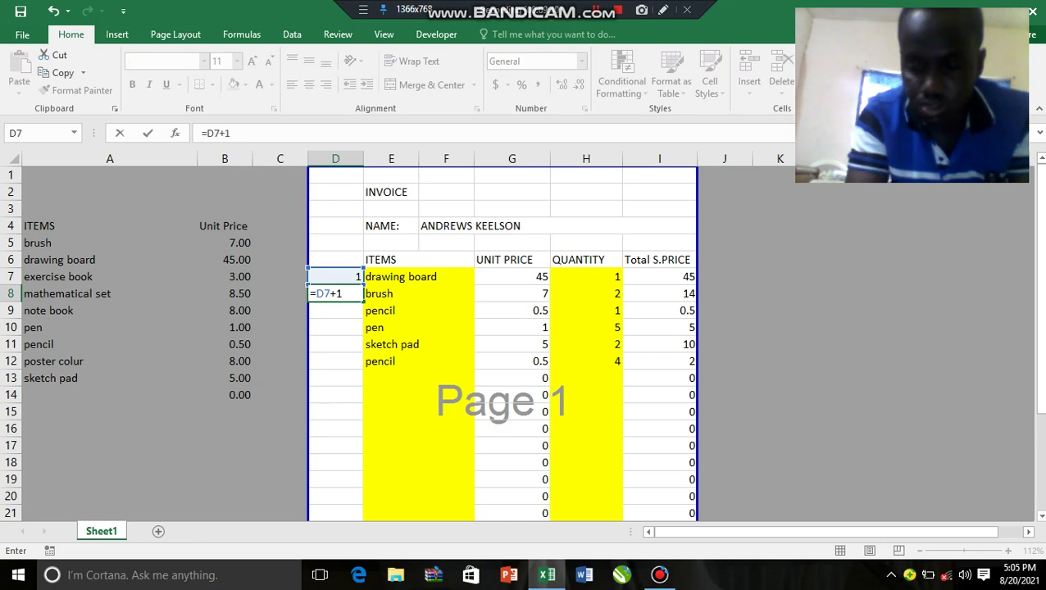
{"action": "key", "text": "Return"}
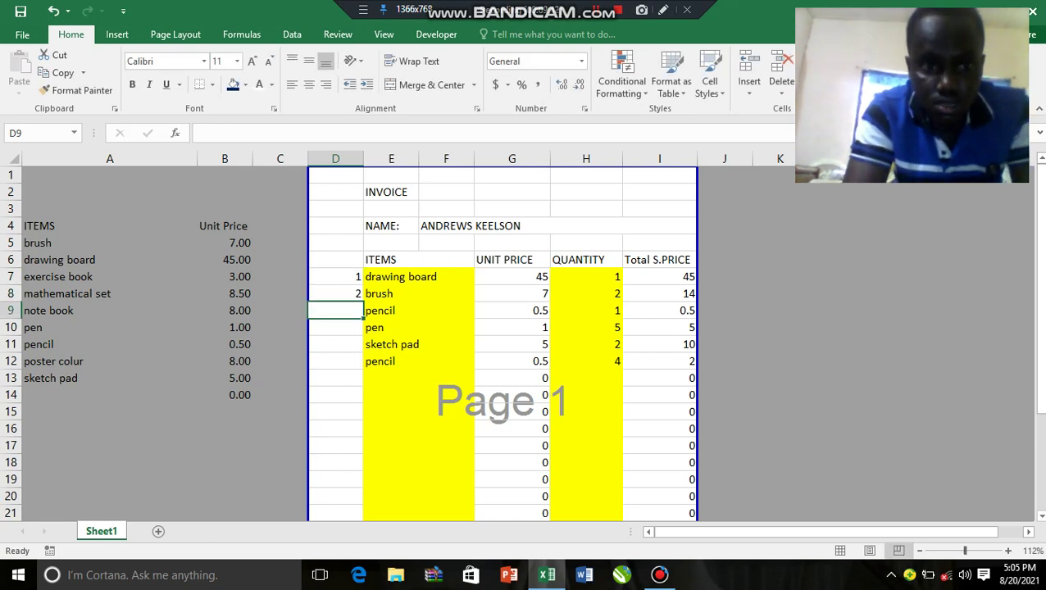
Step: Fill the numbering down column D to row 28 and bring up the print preview
{"action": "left_click", "coordinate": [335, 293]}
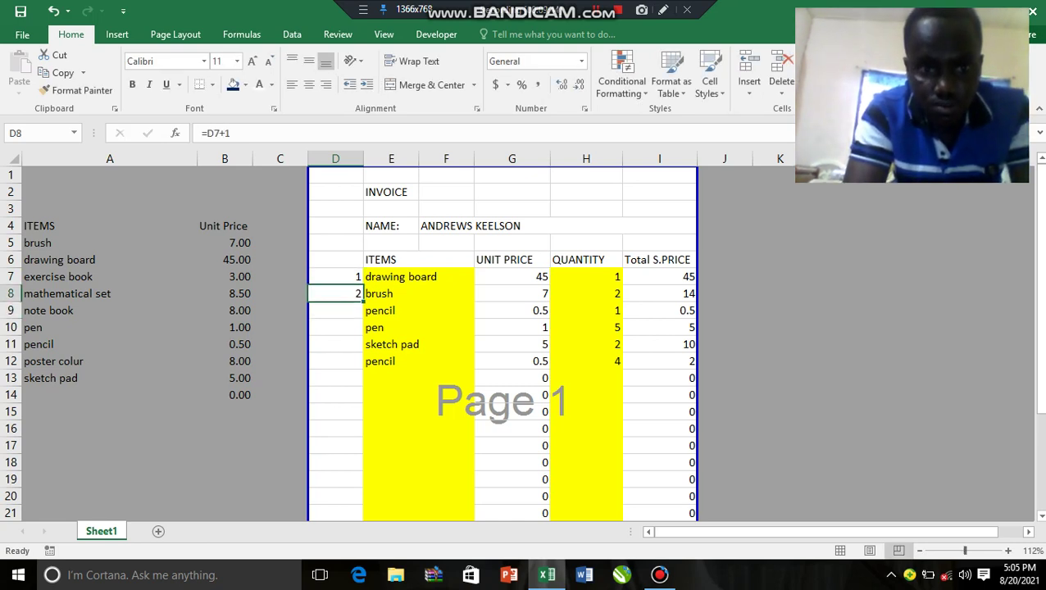
{"action": "left_click_drag", "start_coordinate": [363, 301], "coordinate": [363, 451]}
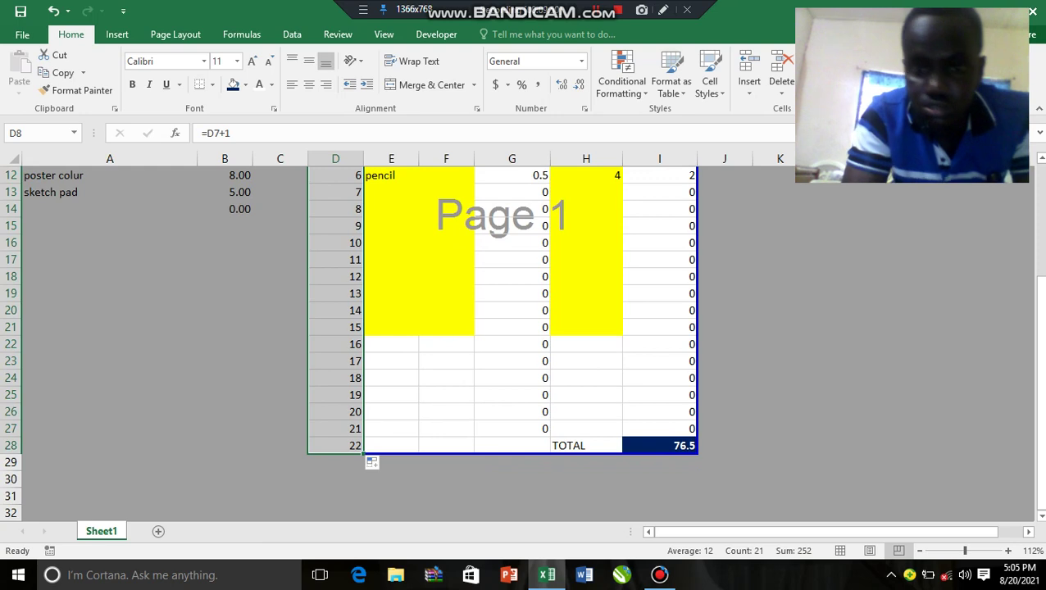
{"action": "left_click", "coordinate": [946, 344]}
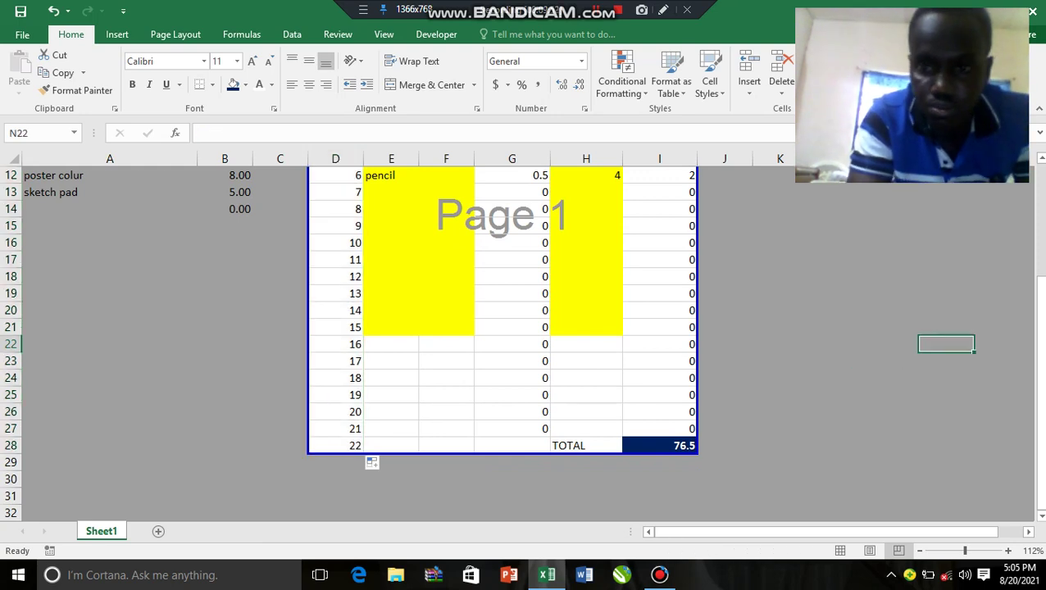
{"action": "key", "text": "ctrl+p"}
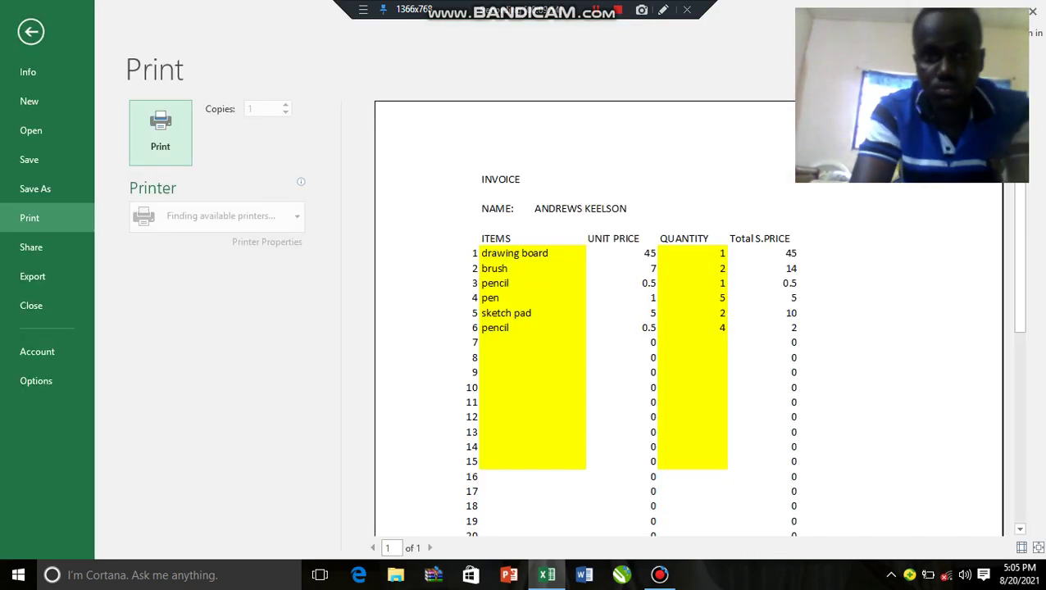